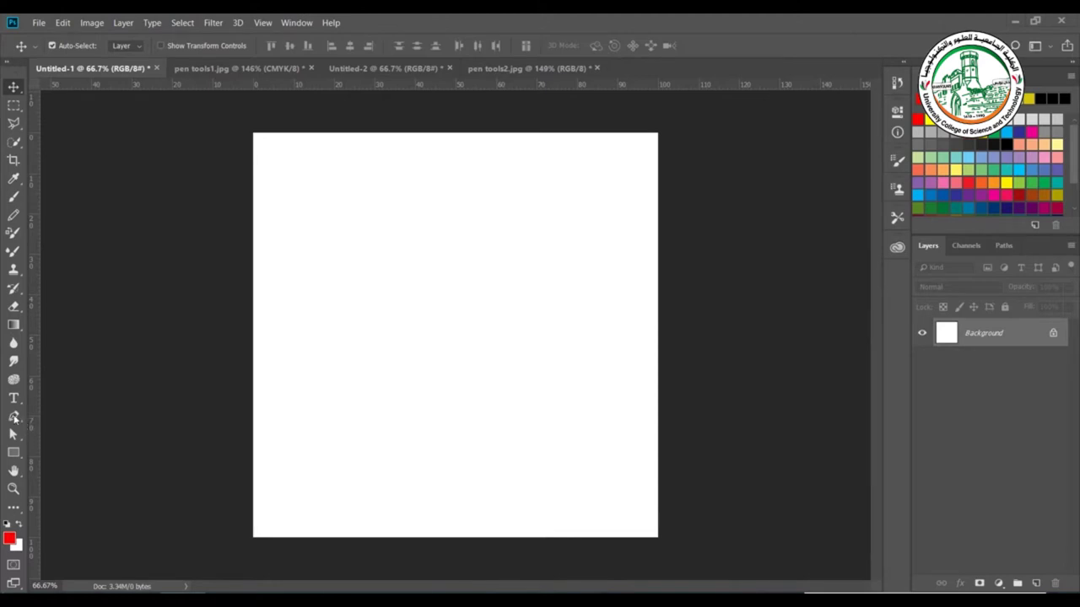
Step: Activate the Pen tool and set it to draw in Path mode
left_click(15, 418)
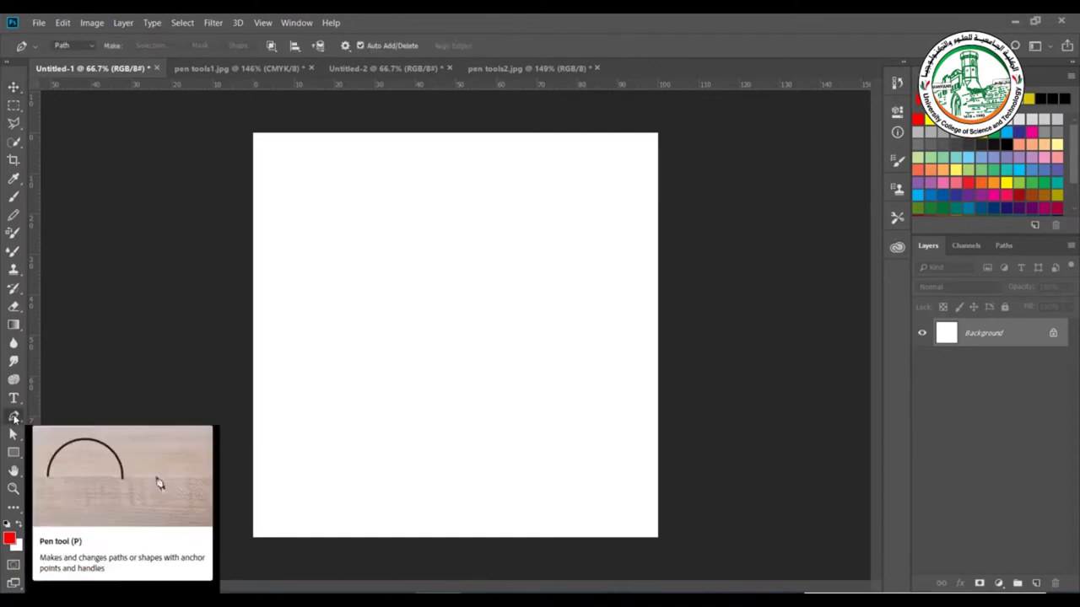
right_click(14, 418)
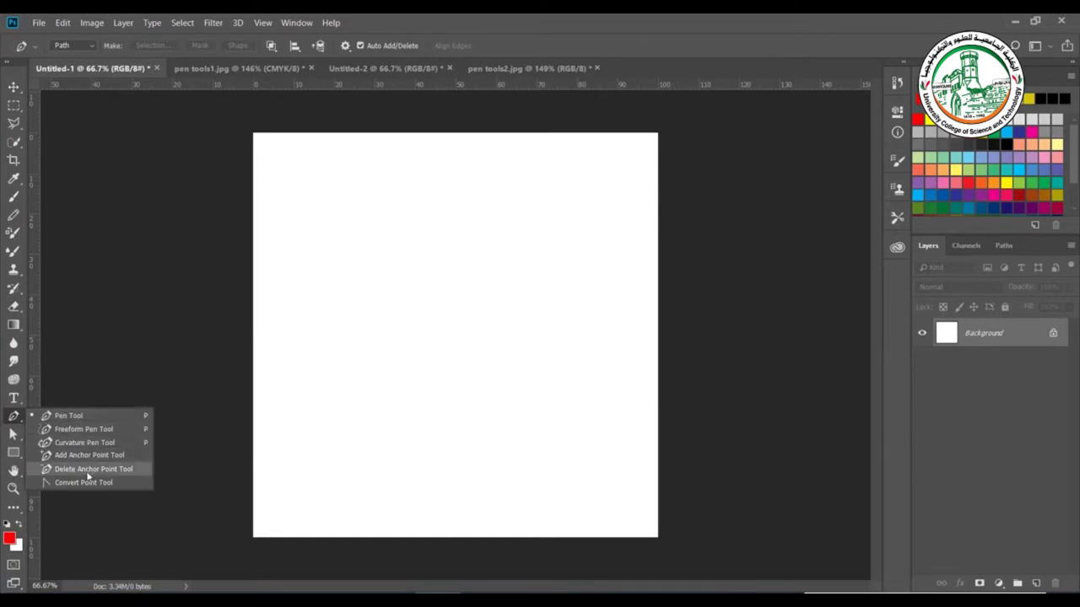
left_click(69, 416)
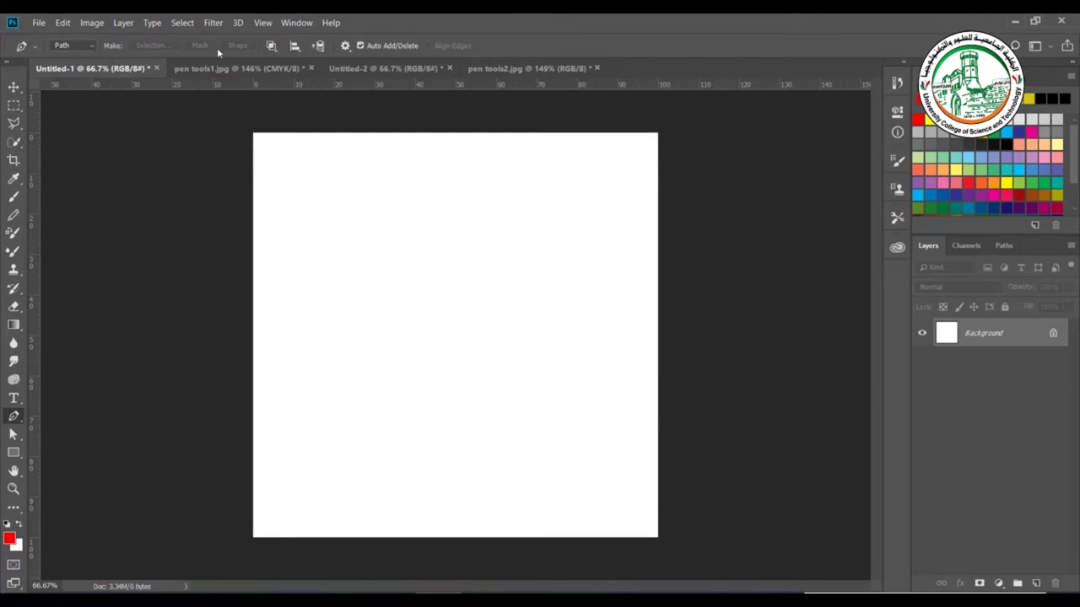
left_click(88, 47)
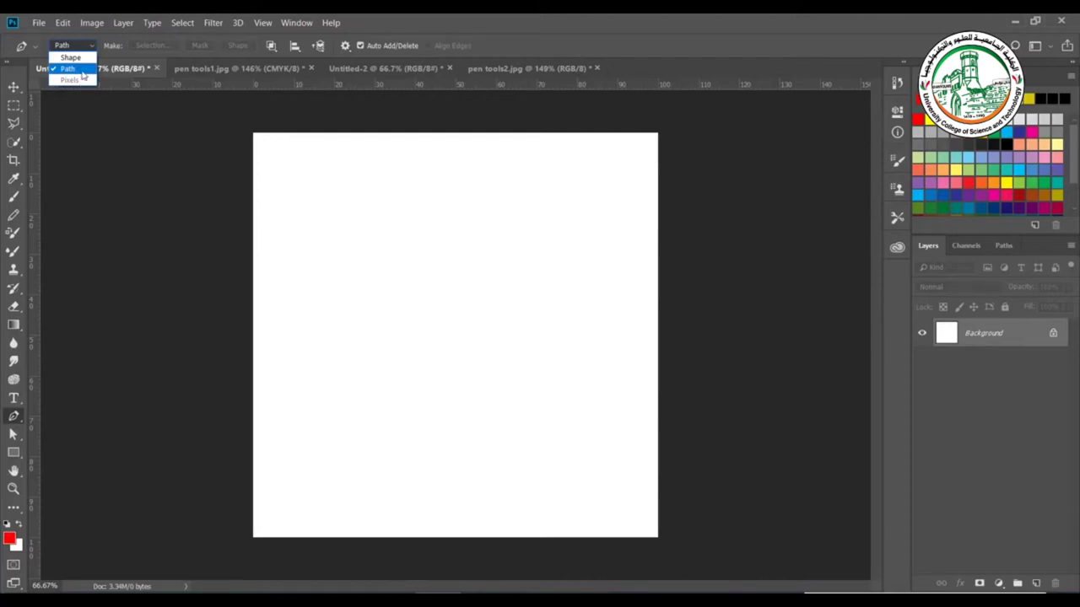
left_click(81, 71)
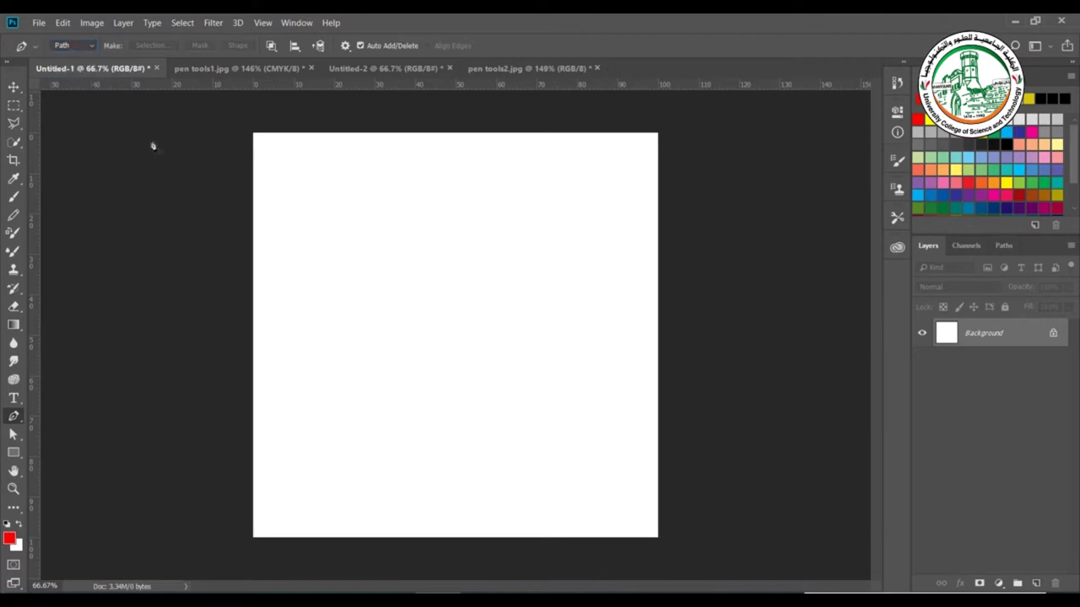
Step: Draw a closed, jagged eleven-point path of straight segments across the upper part of the canvas and deselect it
left_click(291, 202)
left_click(459, 158)
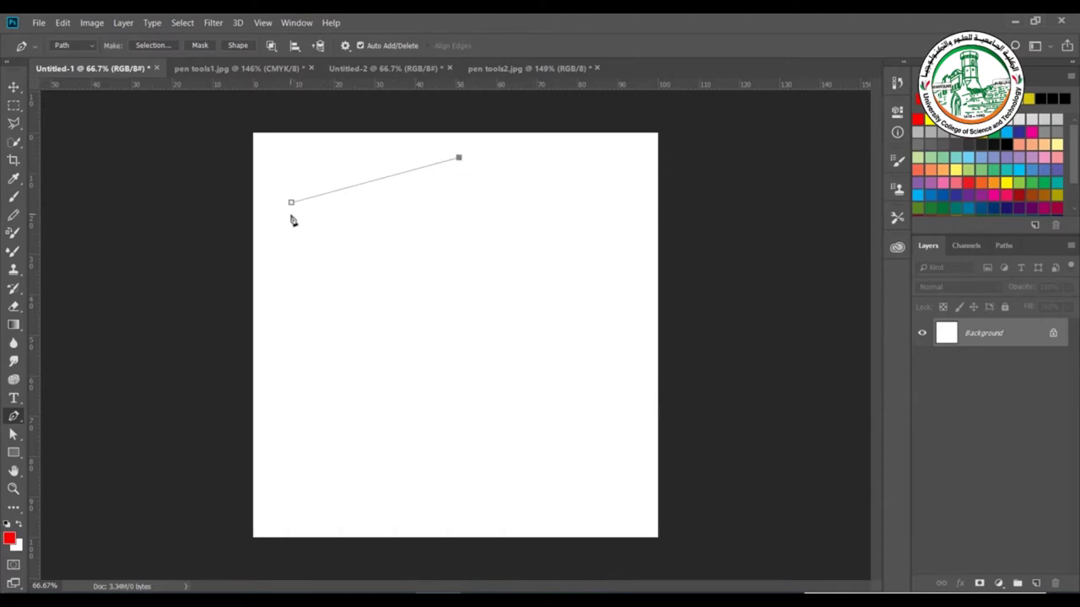
left_click(551, 189)
left_click(540, 214)
left_click(509, 186)
left_click(480, 270)
left_click(463, 214)
left_click(433, 224)
left_click(390, 275)
left_click(386, 195)
left_click(332, 223)
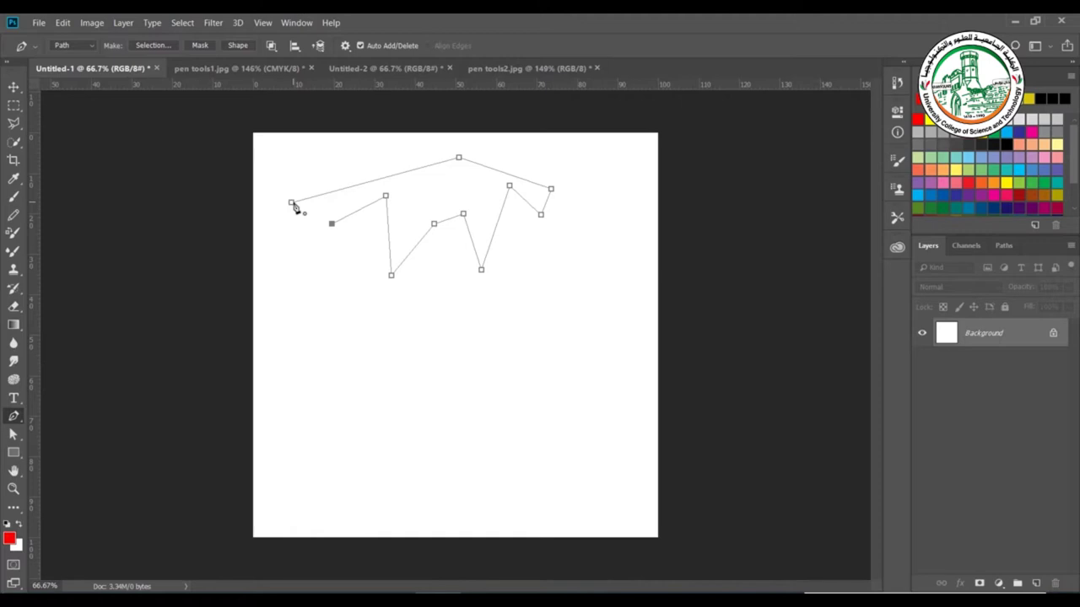
left_click(292, 203)
key("Return")
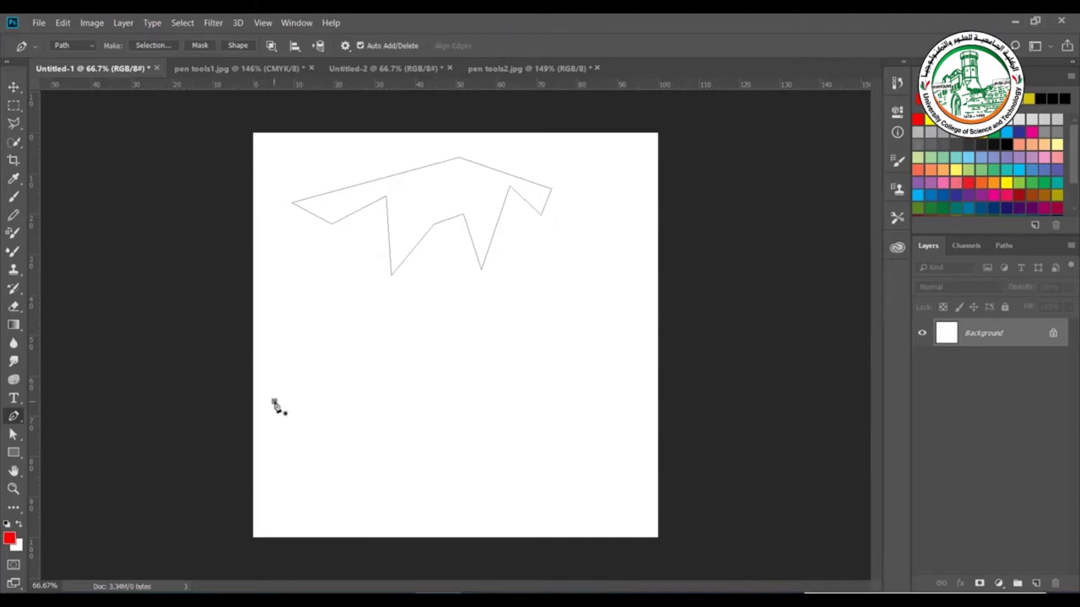
Step: Draw an open five-point zigzag path across the middle of the canvas and end it without closing
left_click(274, 401)
left_click(342, 319)
left_click(427, 380)
left_click(503, 295)
left_click(563, 371)
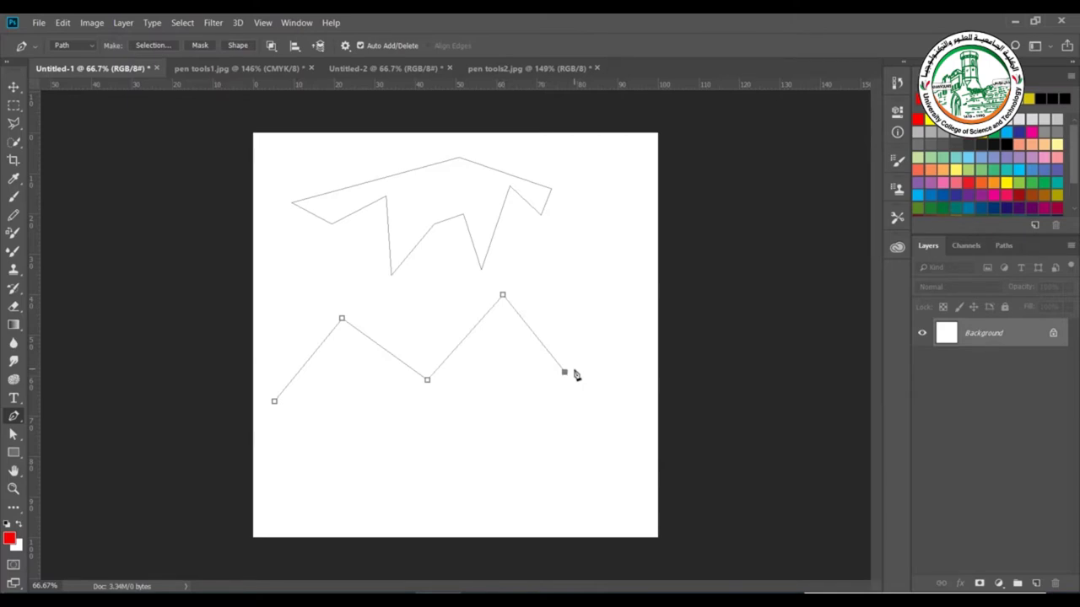
left_click(587, 325, "ctrl")
Step: Draw two separate open straight paths: a vertical line near the canvas's upper right and a horizontal line below the zigzag
left_click(609, 173)
left_click(644, 270, "shift")
left_click(638, 293, "ctrl")
left_click(459, 421)
left_click(638, 420)
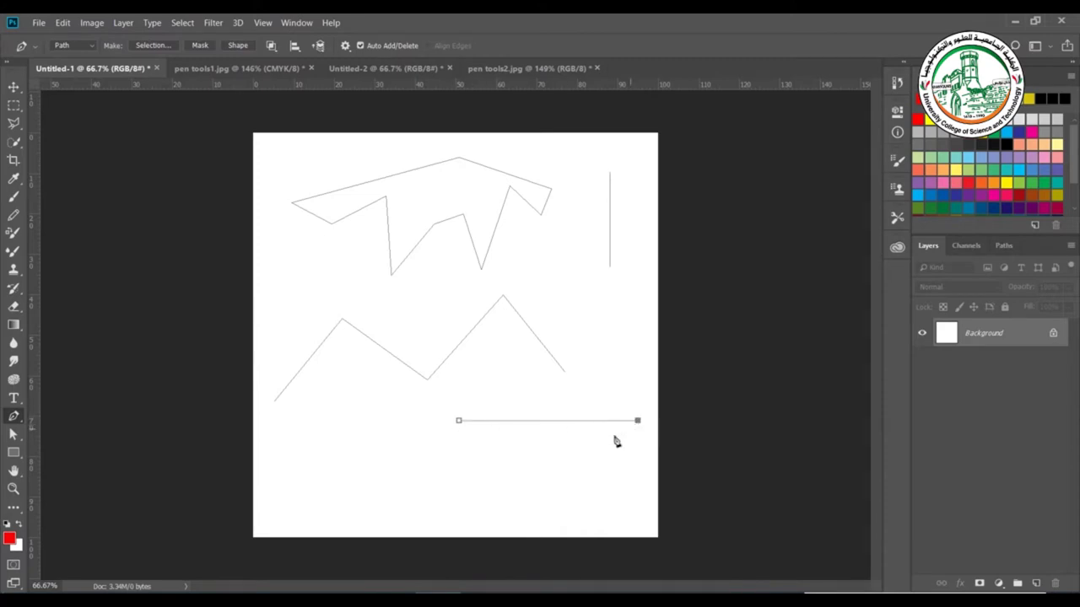
left_click(629, 368, "ctrl")
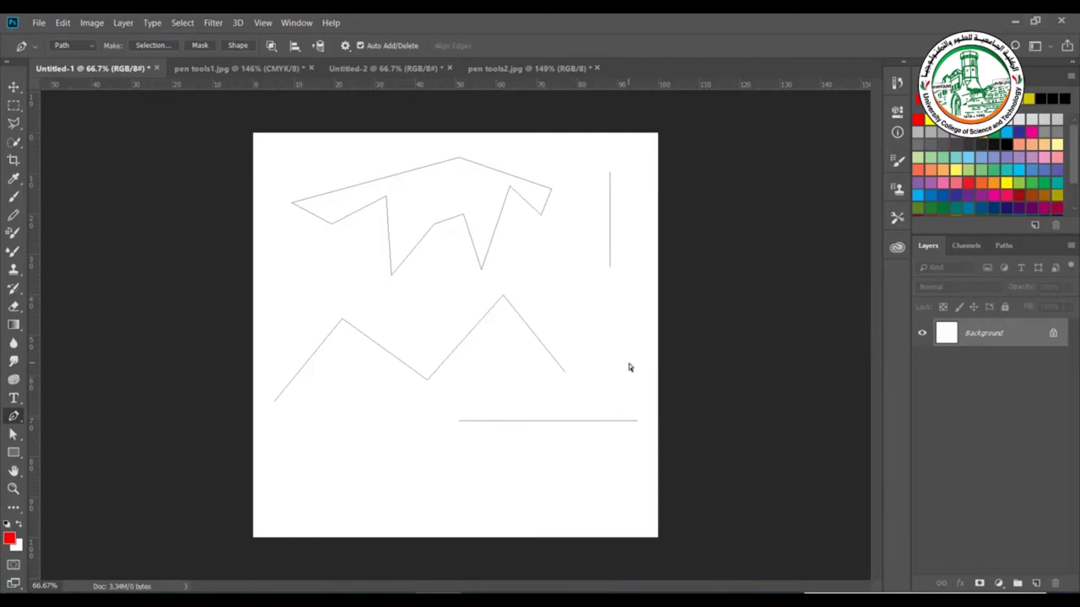
Step: Draw an open six-point zigzag path in the canvas's lower left area and delete the whole path
left_click(275, 518)
left_click(305, 448)
left_click(346, 507)
left_click(374, 452)
left_click(402, 509)
left_click(428, 447)
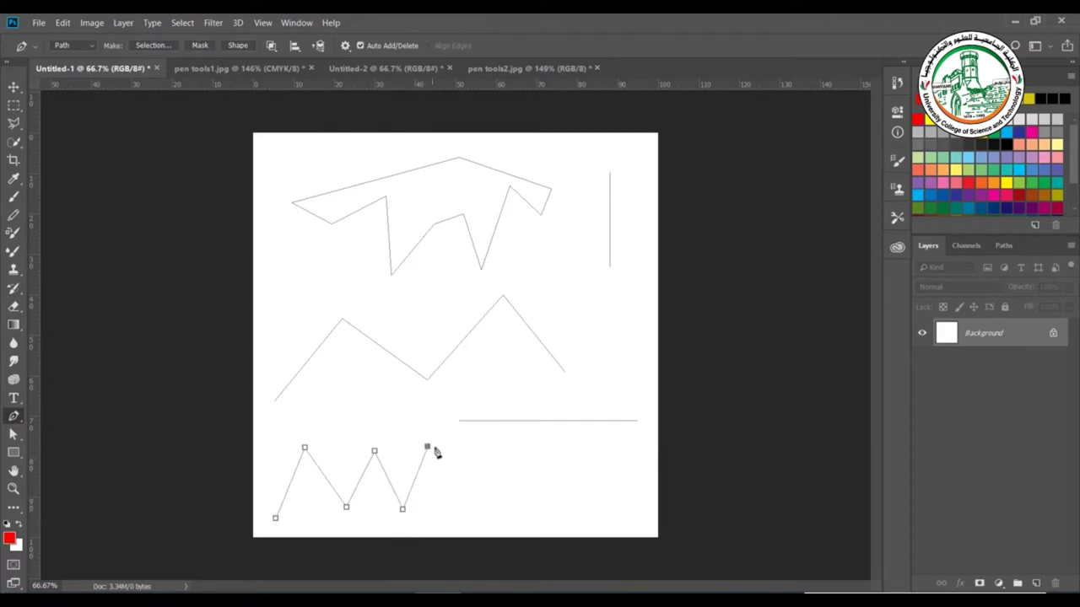
key("BackSpace")
key("BackSpace")
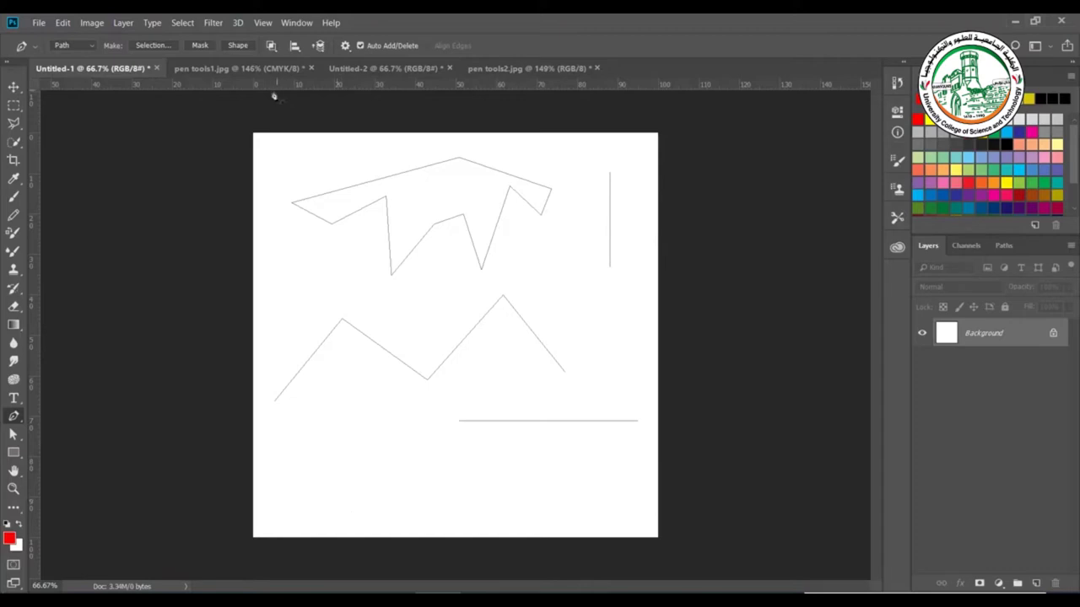
Step: In the pen tools1.jpg document, trace the template lines A–B and C–D as two separate open paths
left_click(233, 74)
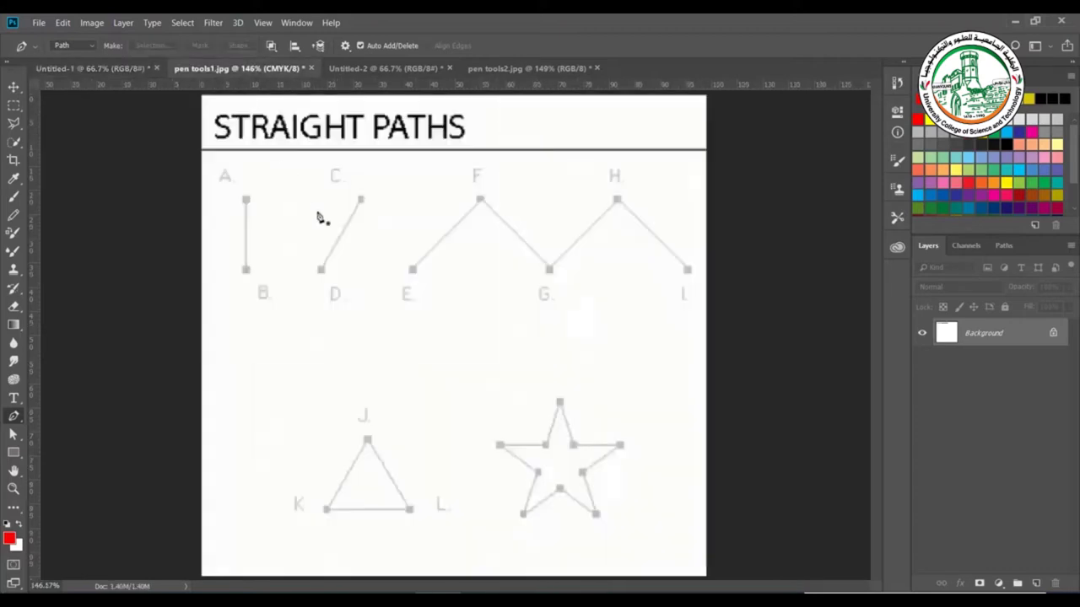
left_click(247, 199)
left_click(247, 271)
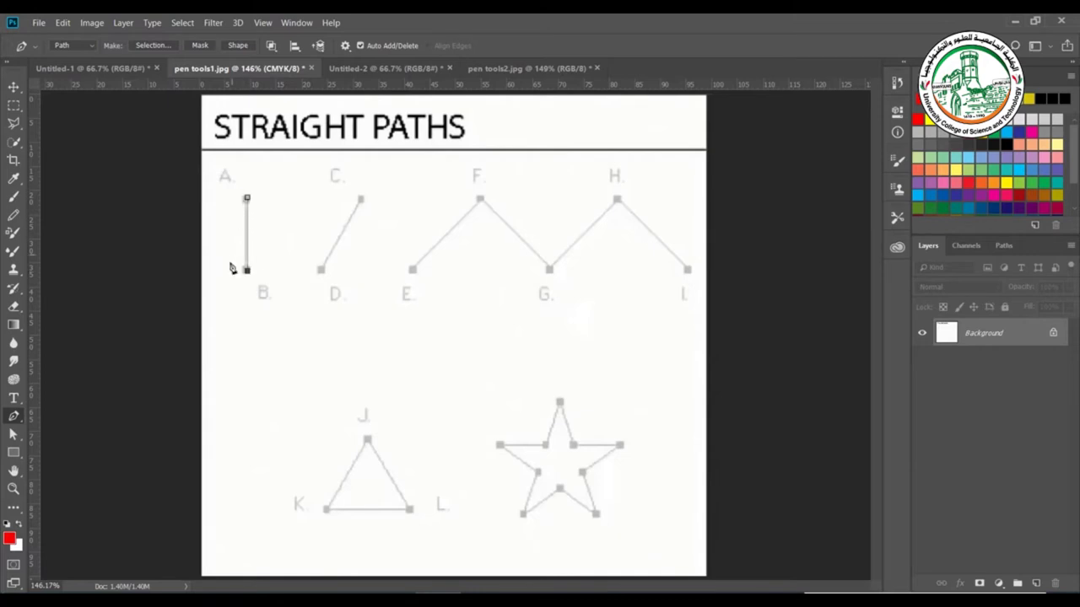
left_click(321, 272)
key("ctrl+z")
left_click(271, 250, "ctrl")
left_click(359, 200)
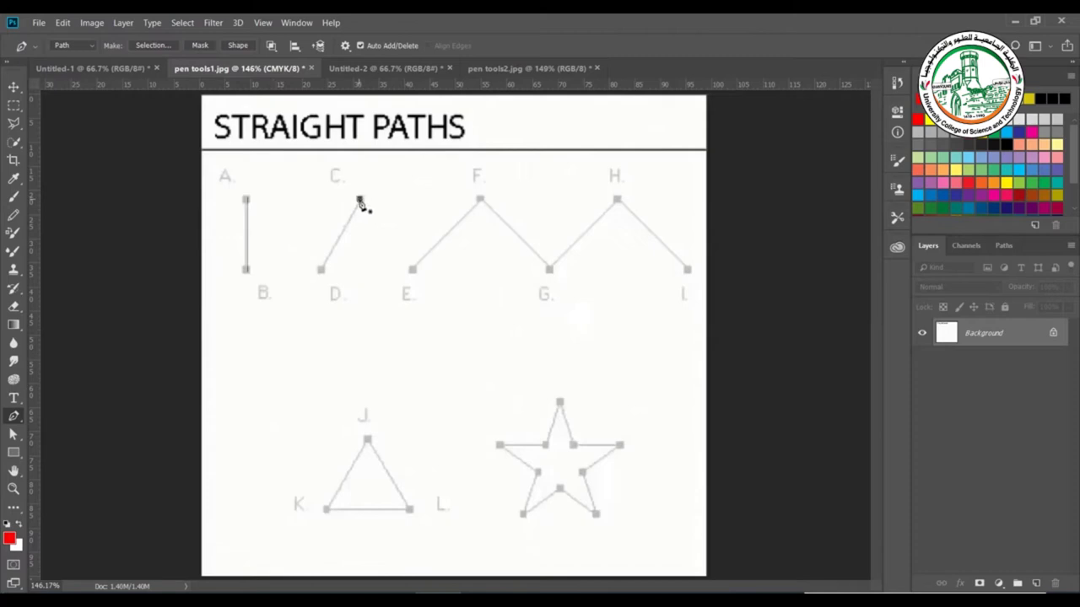
left_click(321, 271)
left_click(361, 261, "ctrl")
Step: Trace the template zigzag through points E, F, G, H and I as one open path
left_click(413, 270)
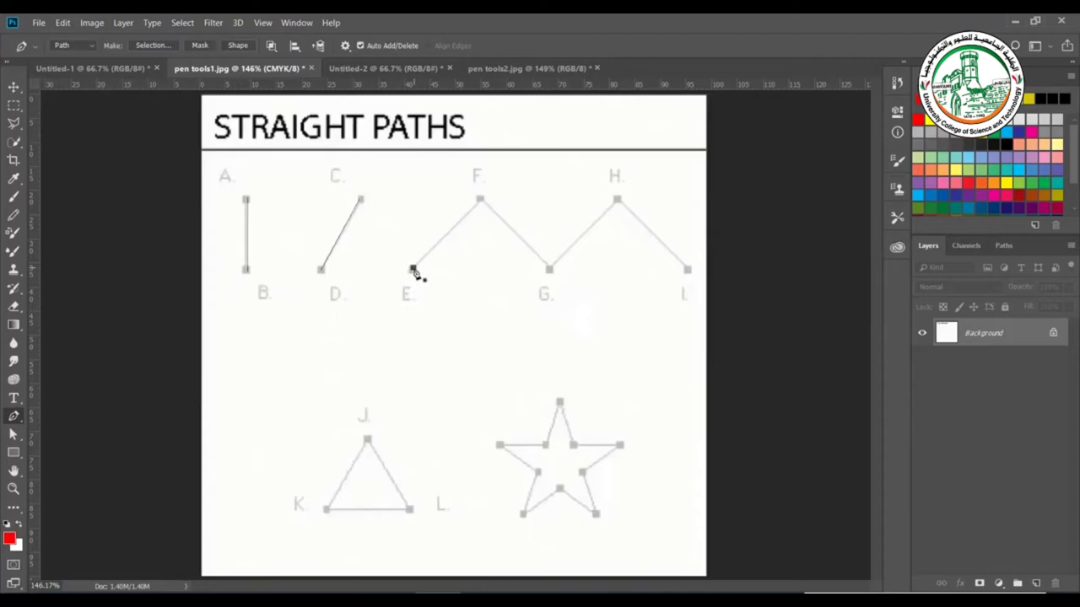
left_click(481, 200)
left_click(546, 270)
left_click(617, 199)
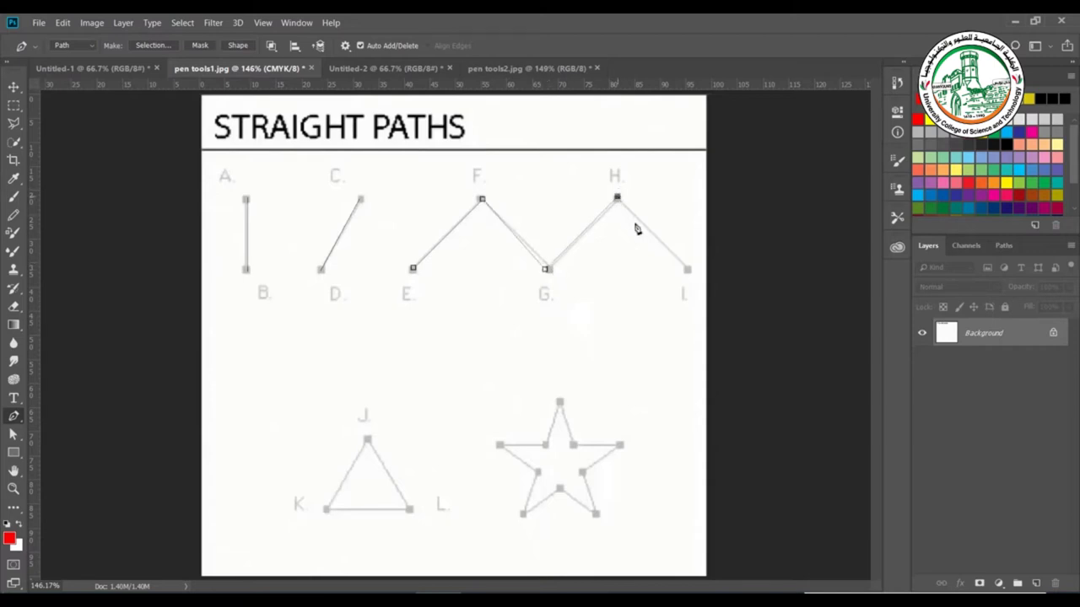
left_click(688, 269)
key("Escape")
Step: Display the Paths panel, hide it and bring it back
left_click(1006, 246)
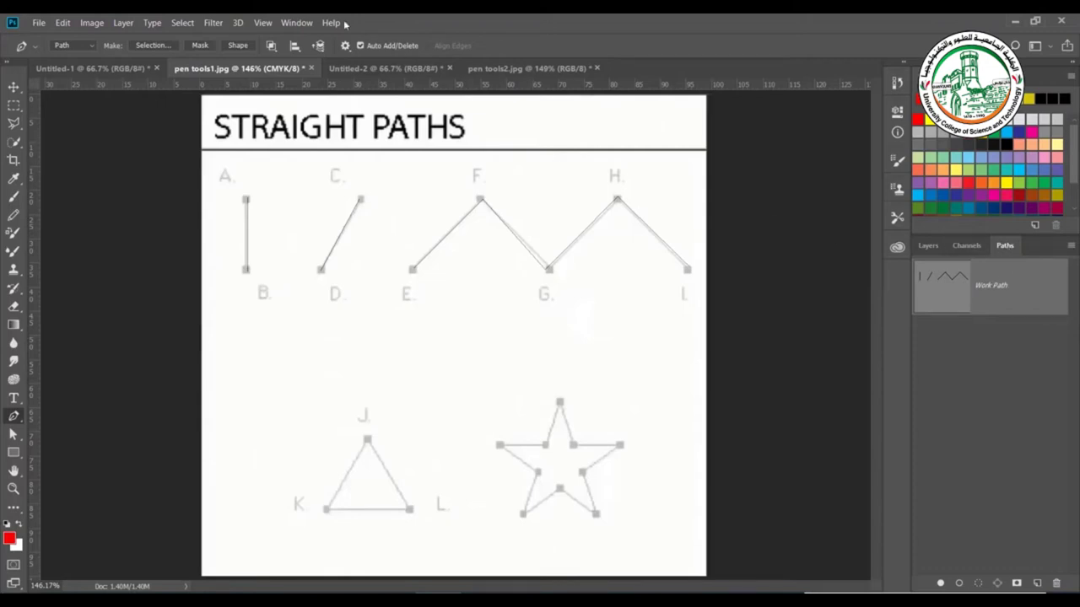
left_click(307, 24)
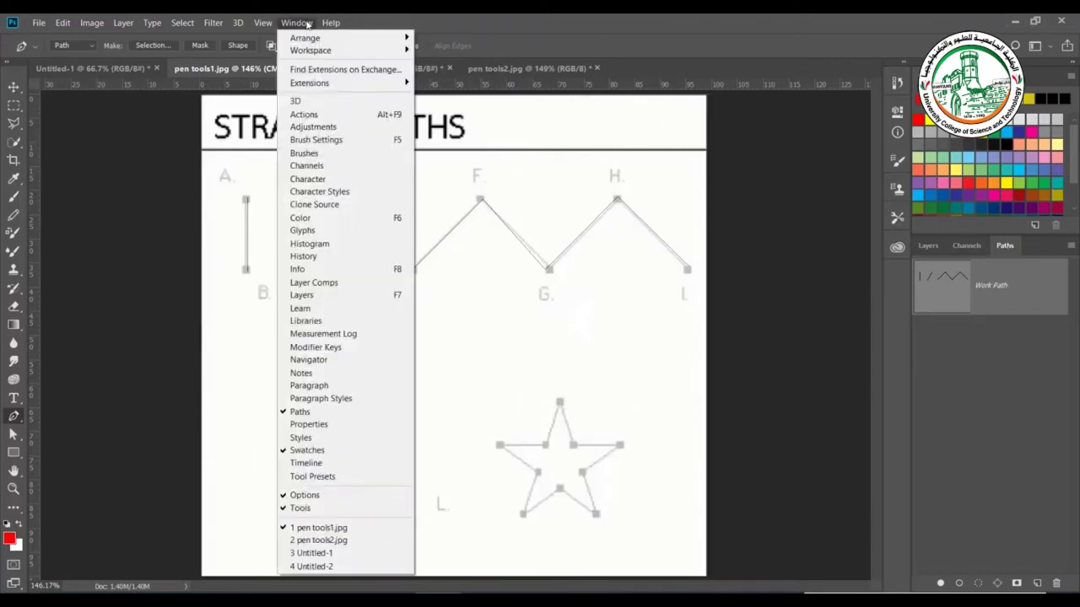
left_click(300, 412)
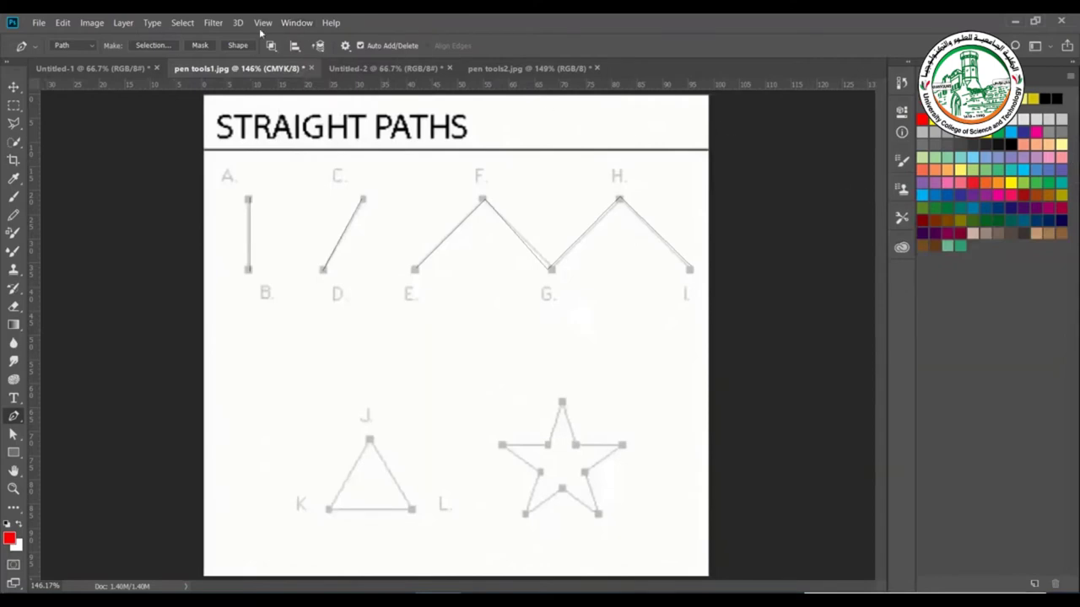
left_click(297, 22)
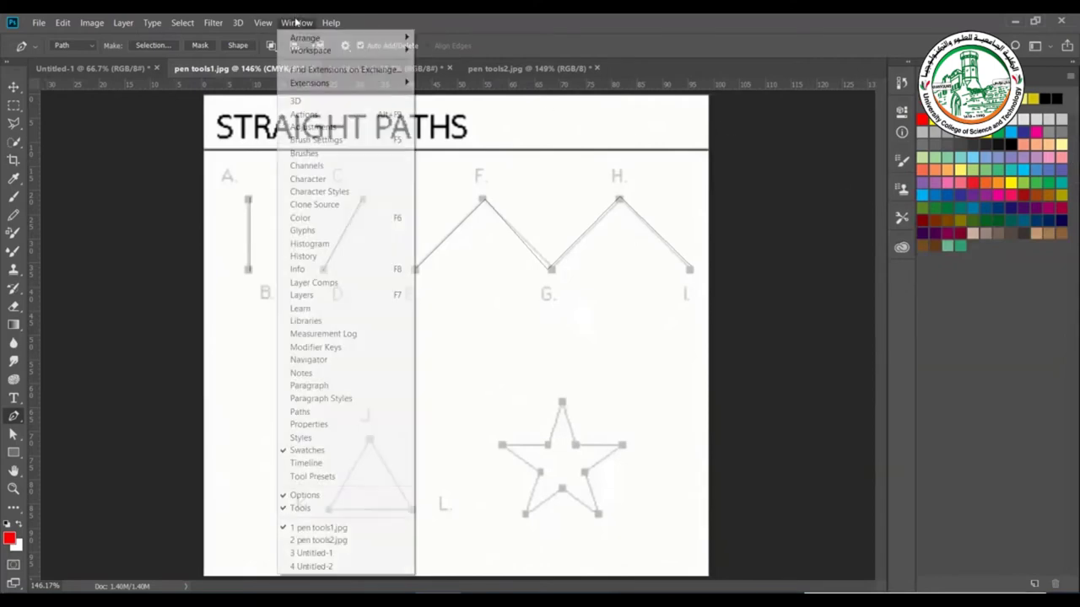
left_click(313, 412)
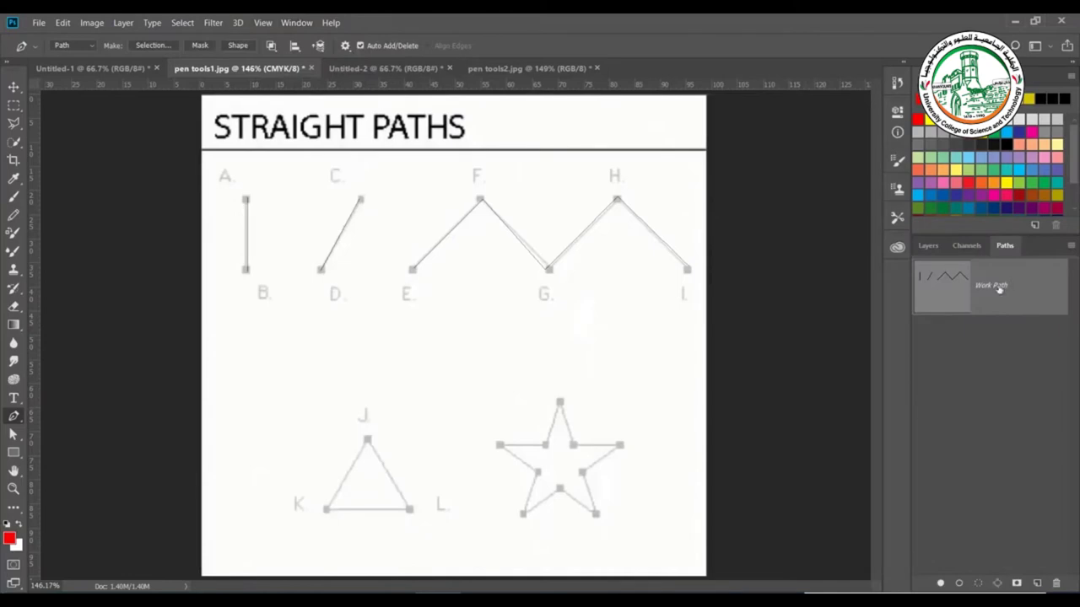
Step: Save the work path under the name Paths
double_click(956, 297)
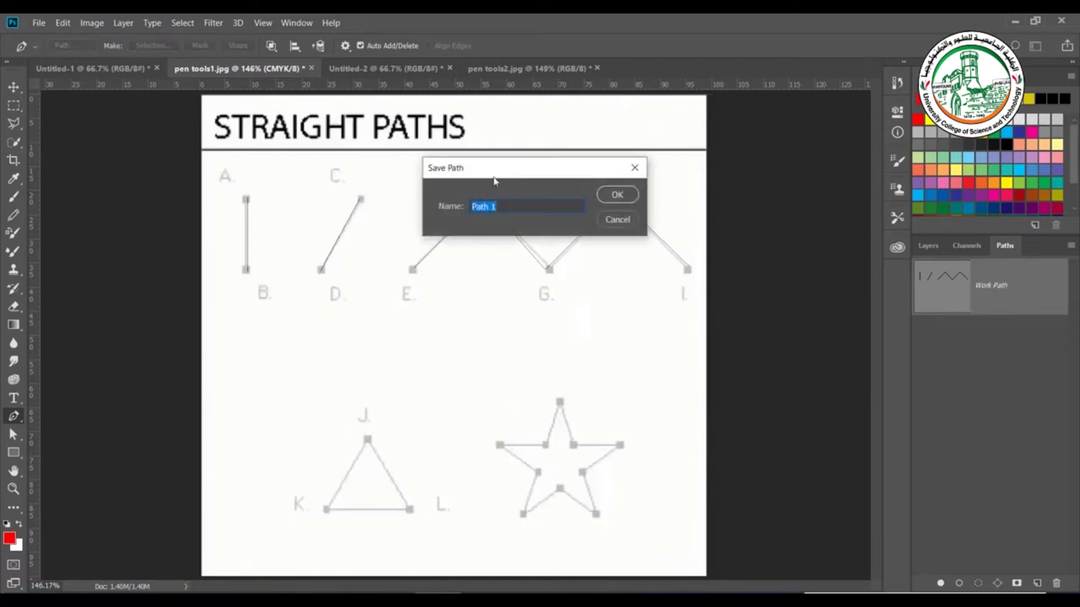
key("Right")
key("BackSpace")
key("BackSpace")
type("s")
key("Return")
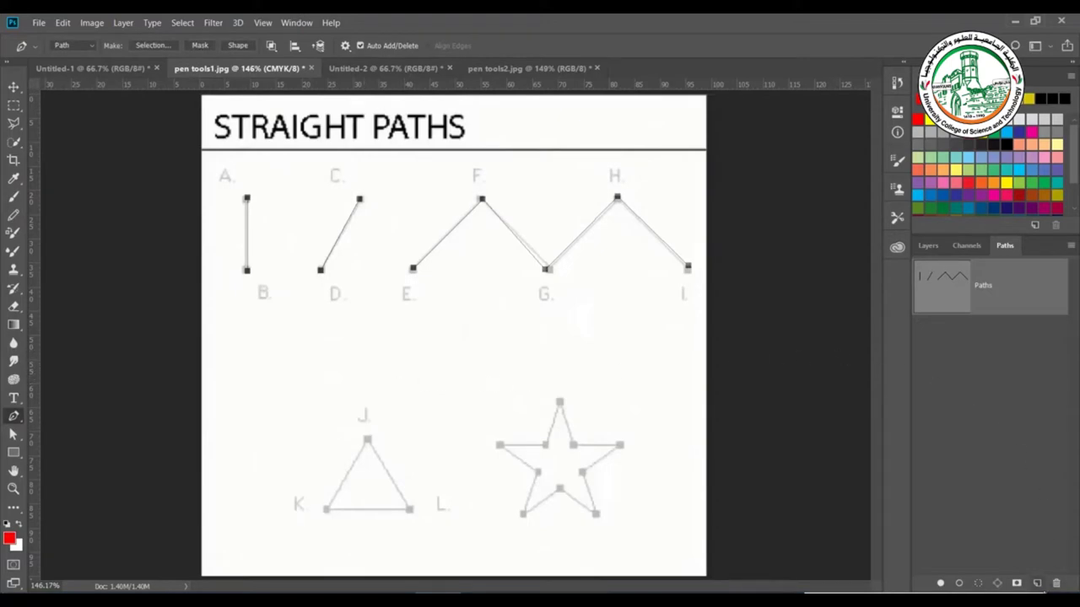
Step: Create a new path and trace the template triangle J-K-L as a closed shape in it
left_click(1037, 582)
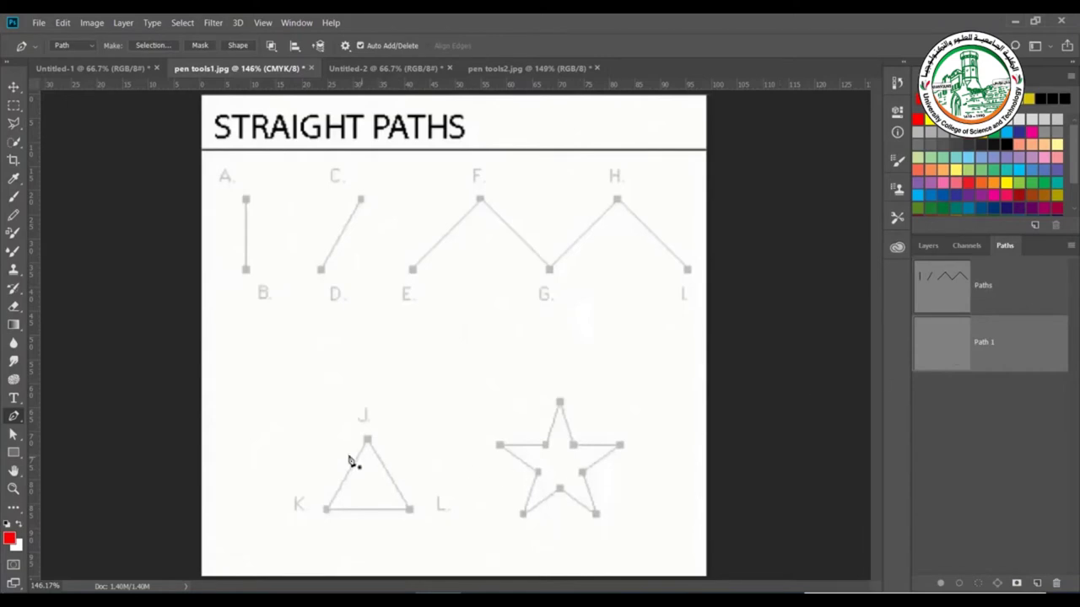
left_click(367, 440)
left_click(327, 508)
left_click(409, 508)
left_click(367, 441)
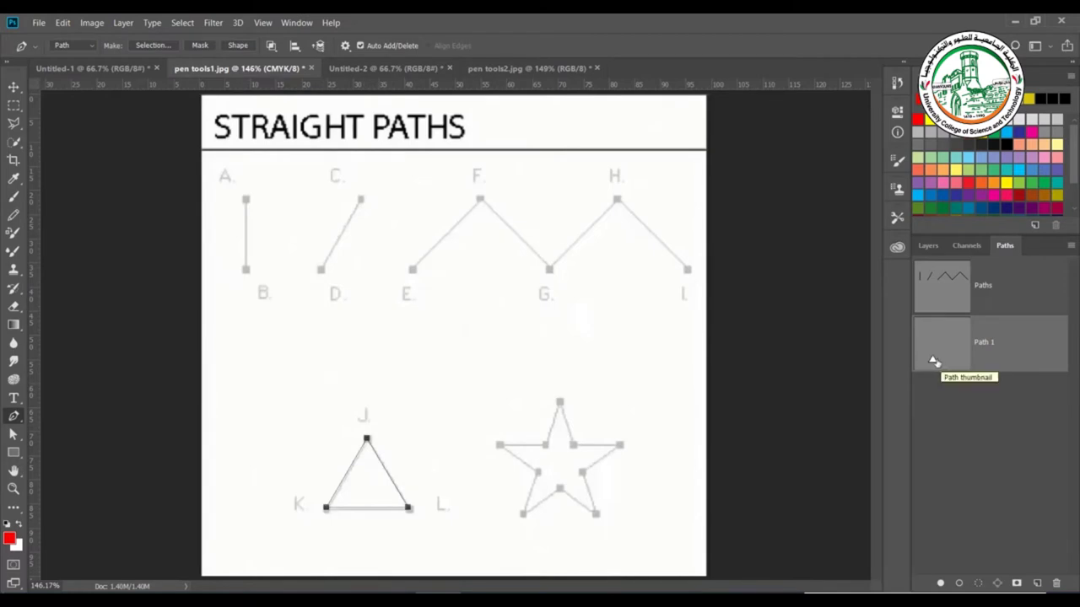
Step: Create another new path and trace the ten-point template star as a closed shape in it
left_click(1036, 582)
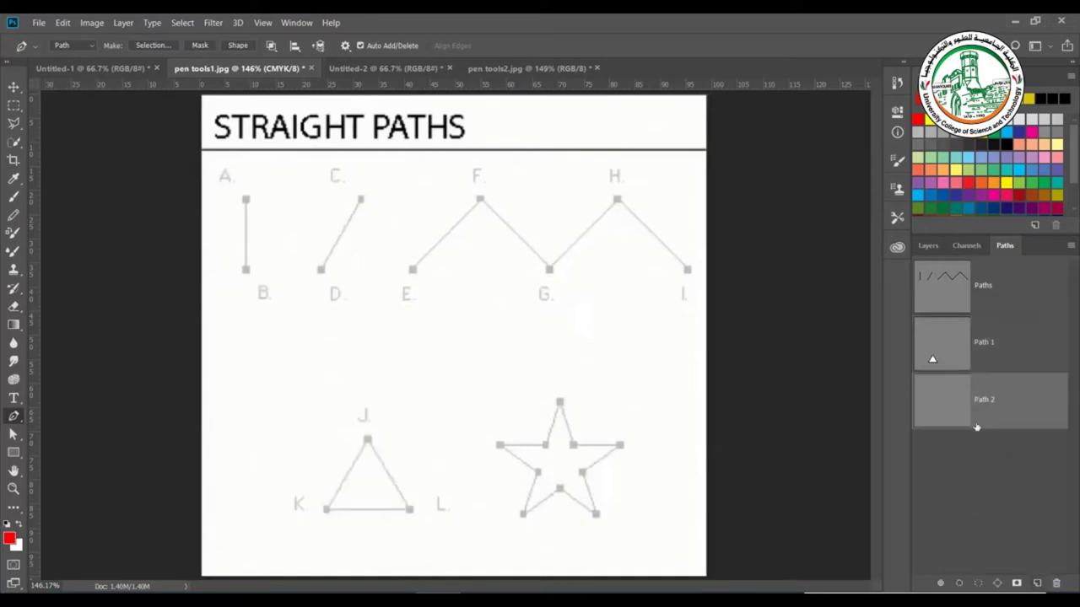
left_click(558, 403)
left_click(544, 445)
left_click(504, 445)
left_click(530, 466)
left_click(524, 508)
left_click(557, 485)
left_click(596, 513)
left_click(581, 473)
left_click(620, 445)
left_click(572, 445)
left_click(559, 404)
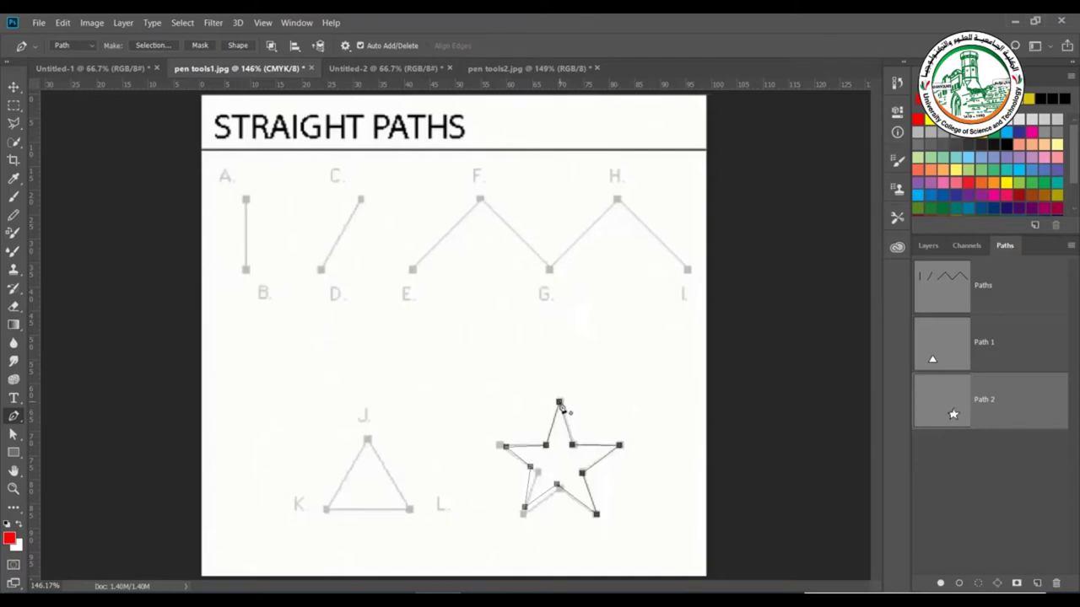
Step: Rename the triangle's path to rec and the star's path to star
double_click(955, 341)
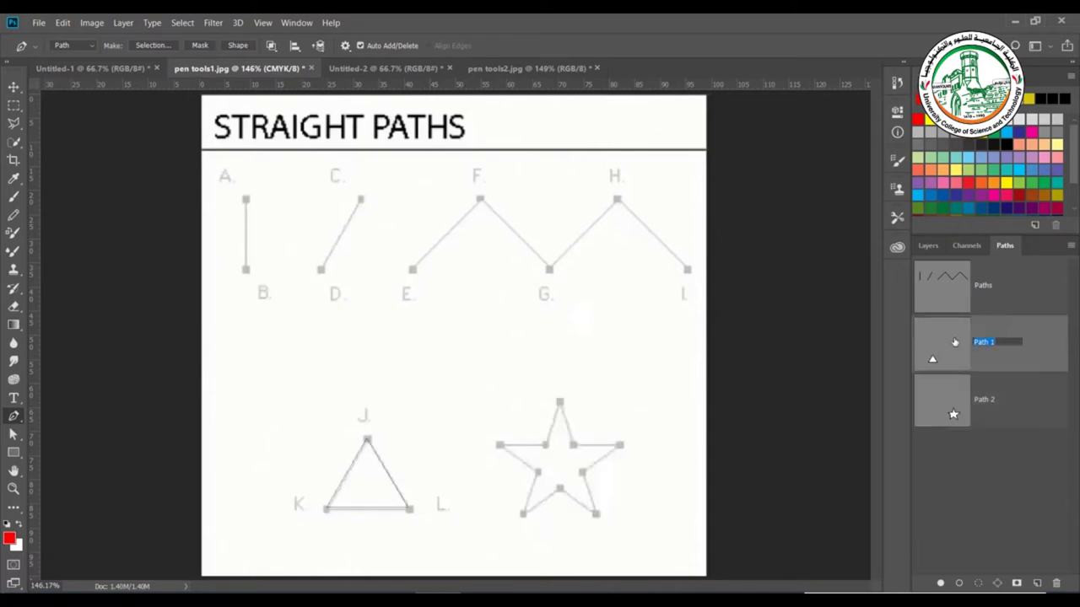
type("trc")
key("Return")
double_click(946, 393)
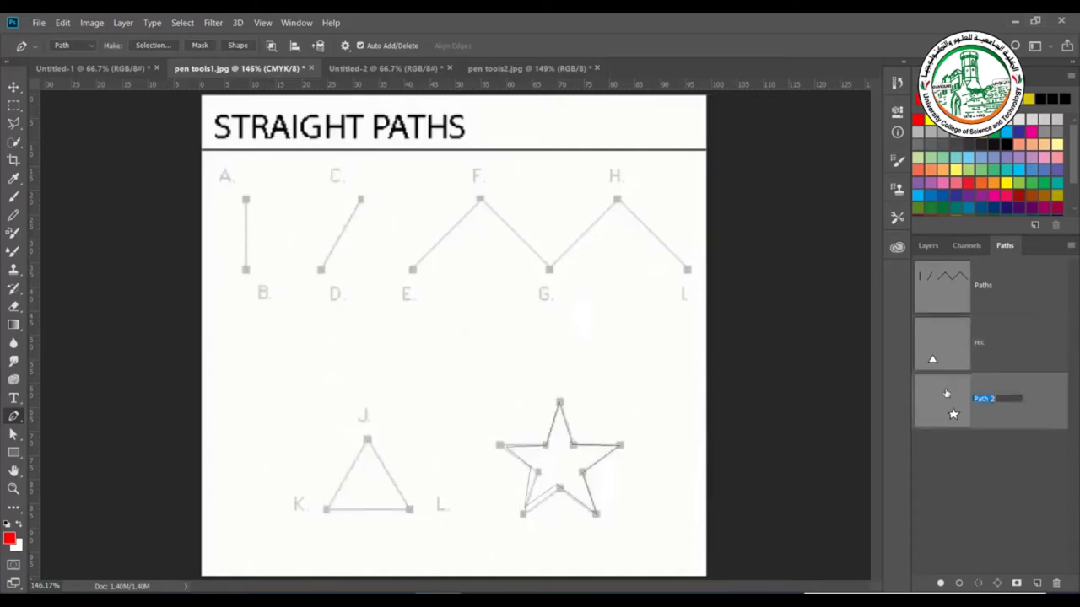
type("star")
key("Return")
Step: Show the saved line, triangle and star paths on the canvas one after another
left_click(951, 295)
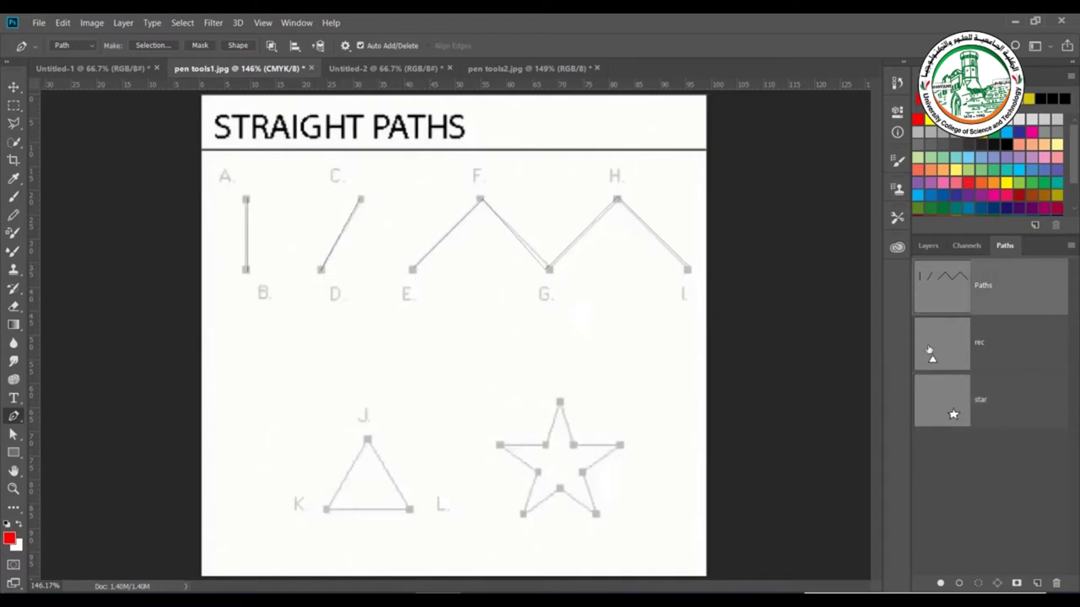
left_click(942, 361)
left_click(929, 413)
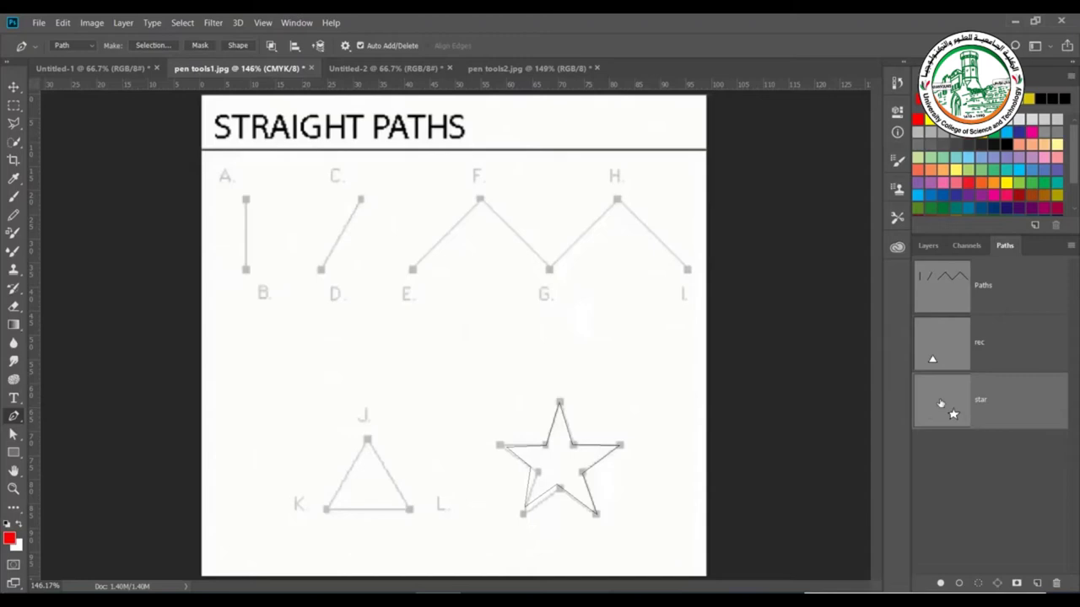
Step: Delete all three saved paths: star, rec and Paths
left_click_drag(940, 403, 1057, 585)
left_click_drag(954, 375, 1056, 583)
left_click_drag(964, 292, 1058, 589)
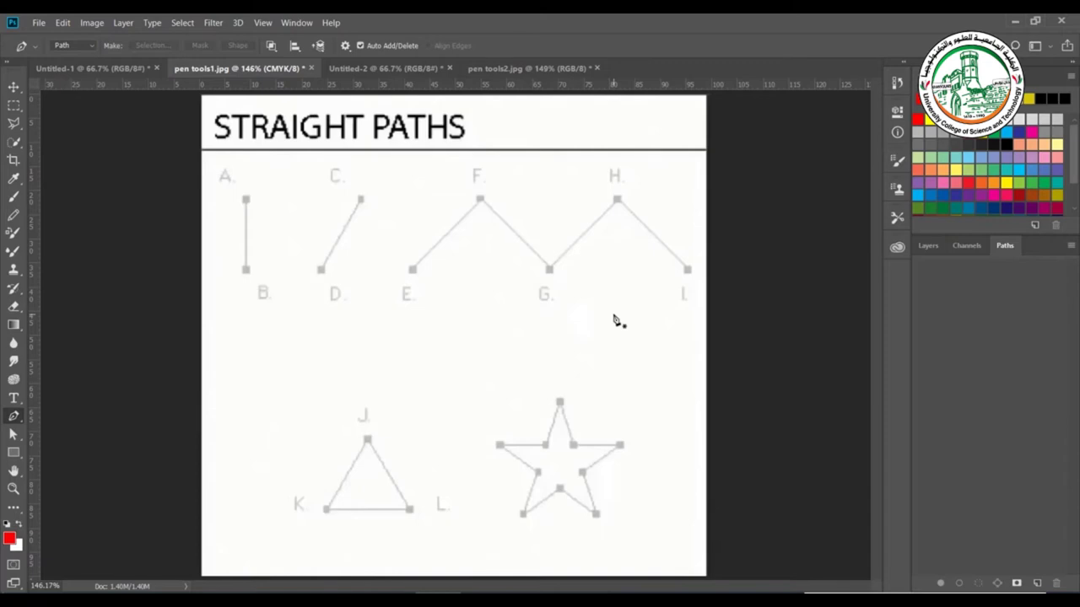
Step: In the Untitled-2 document, draw a closed freeform shape in the canvas's upper half using seven smooth Pen tool anchors
key("ctrl+Tab")
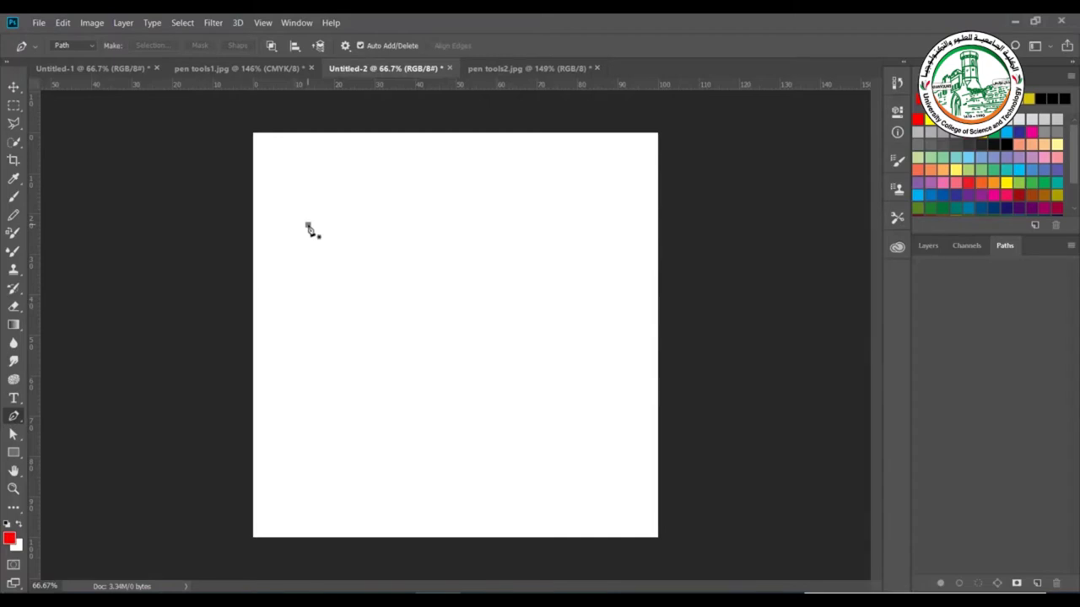
left_click_drag(308, 225, 309, 246)
mouse_move(308, 255)
left_mouse_down()
mouse_move(318, 352)
mouse_move(312, 270)
mouse_move(291, 267)
mouse_move(325, 264)
mouse_move(301, 279)
mouse_move(323, 267)
left_mouse_up()
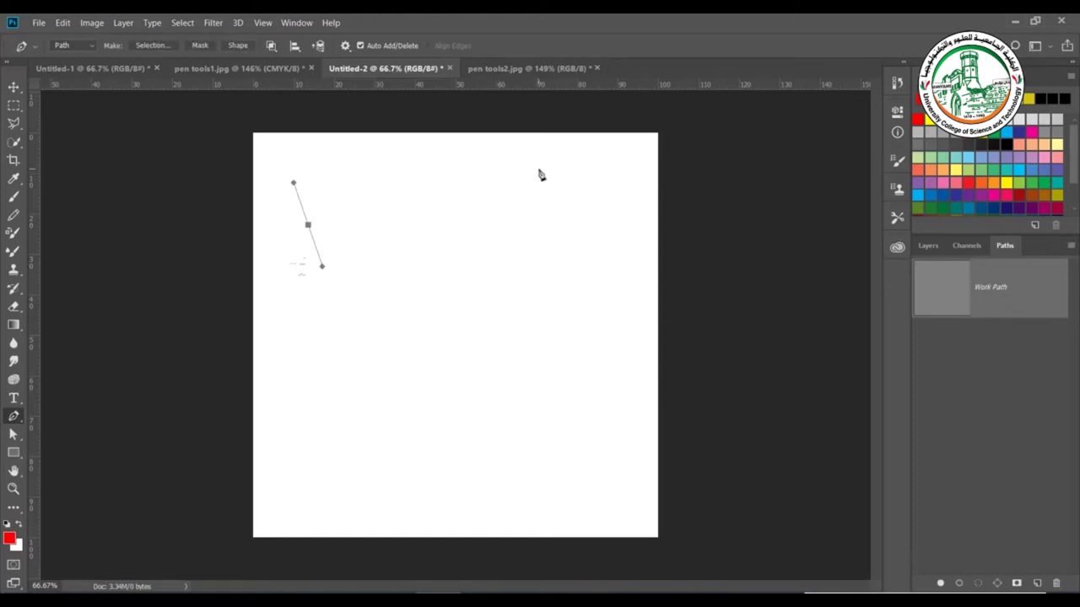
left_click_drag(539, 169, 556, 240)
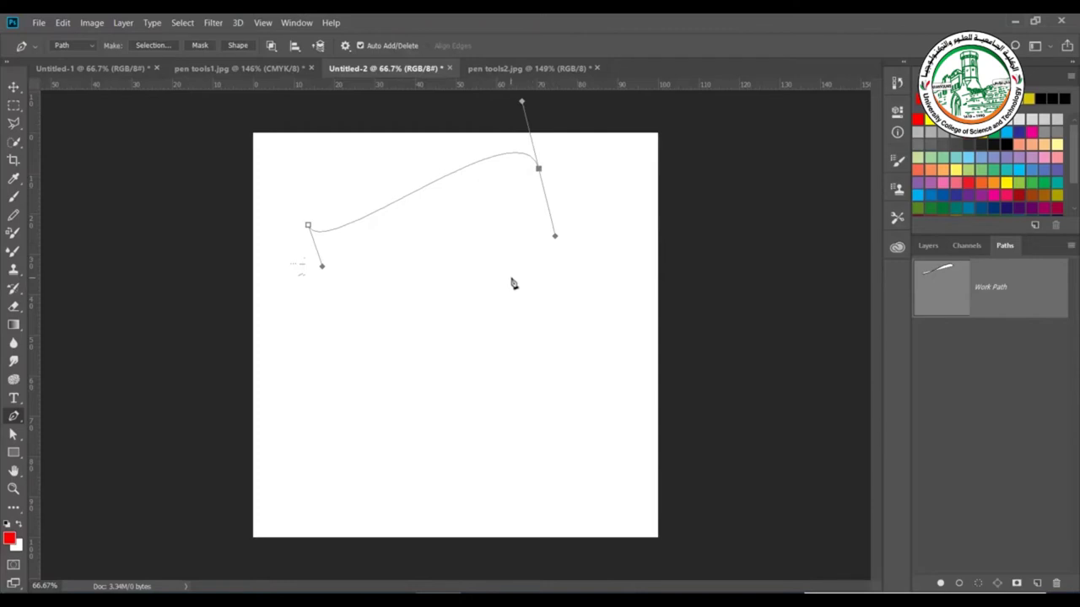
left_click_drag(463, 285, 501, 332)
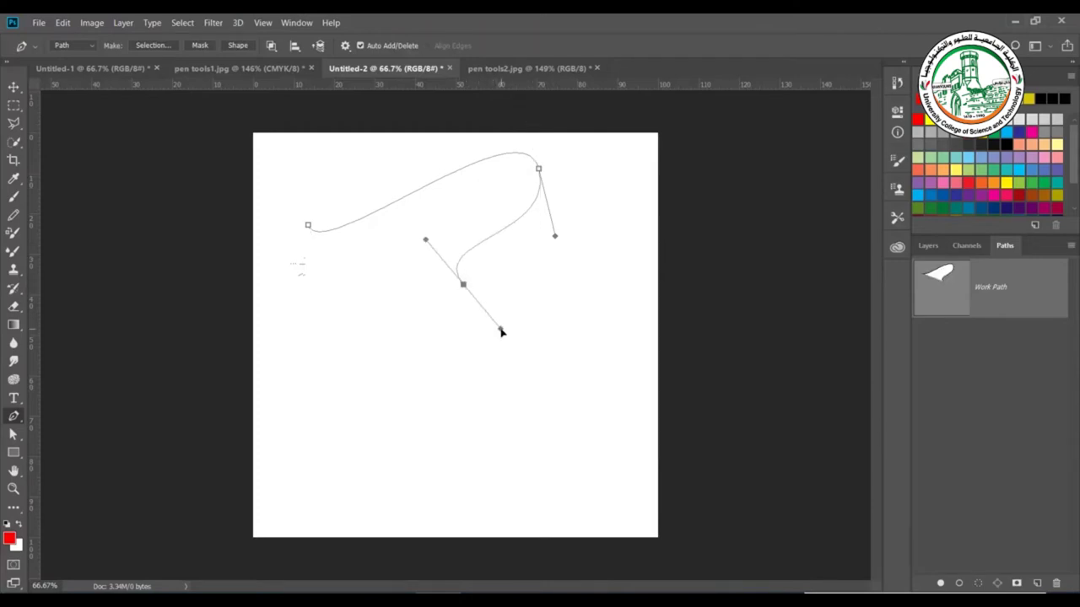
left_click_drag(382, 309, 392, 381)
left_click_drag(352, 345, 344, 293)
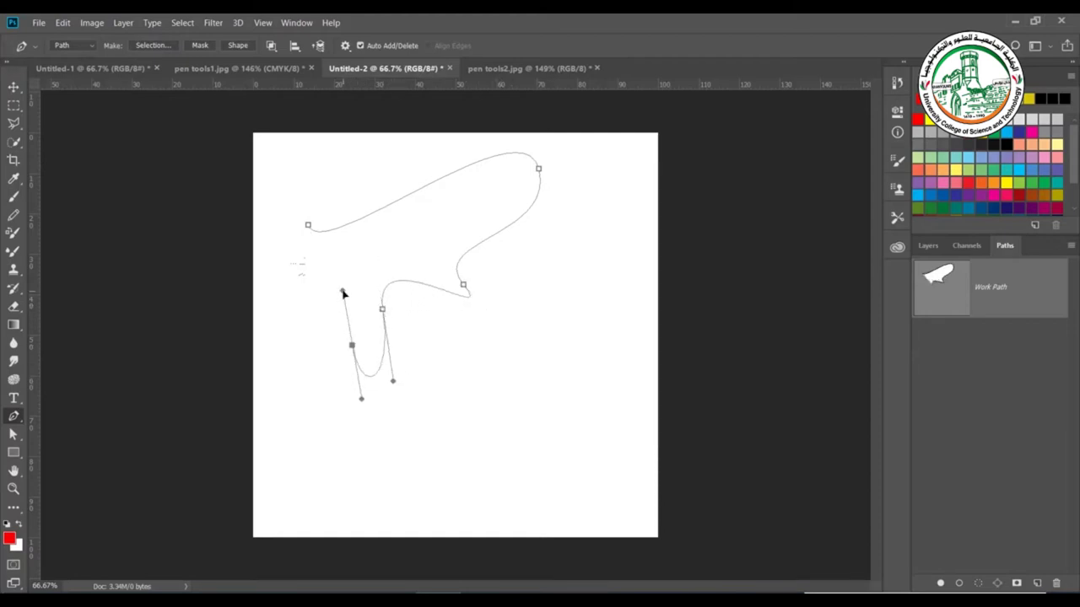
left_click_drag(376, 255, 409, 233)
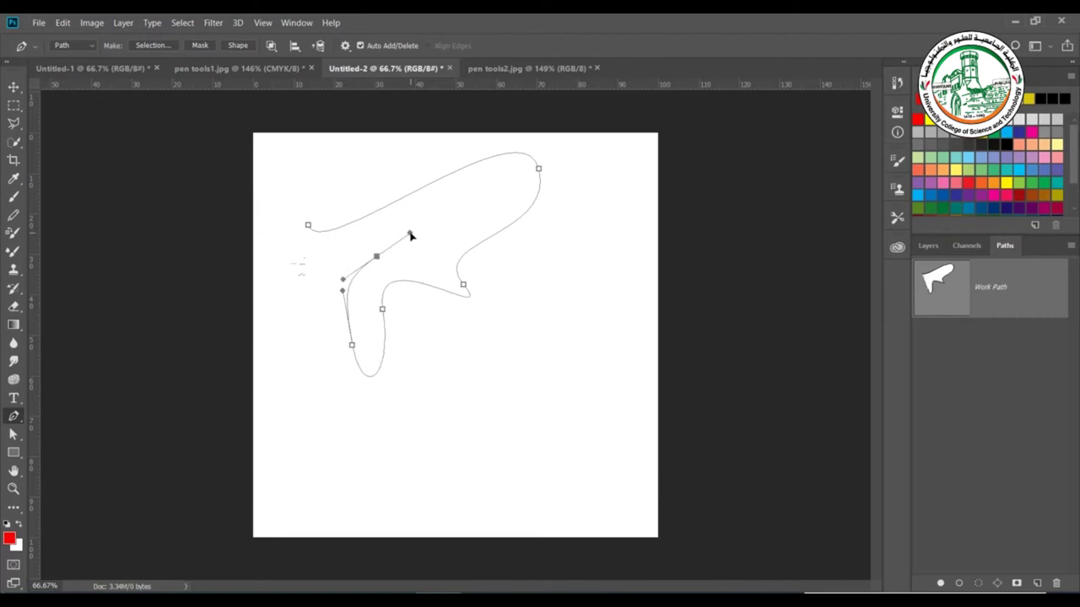
left_click_drag(301, 251, 283, 246)
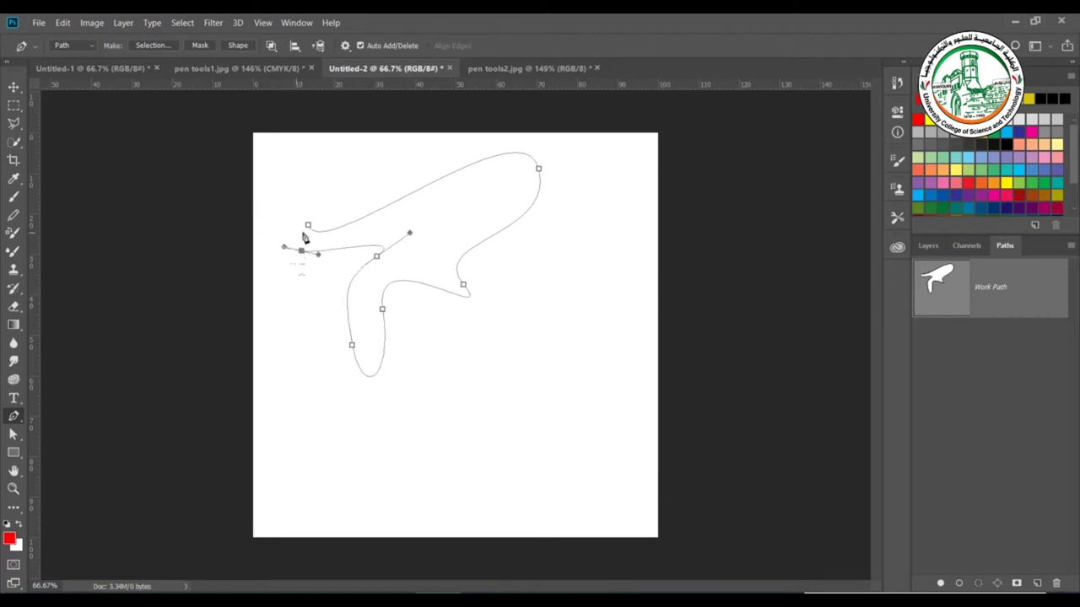
left_click(308, 226)
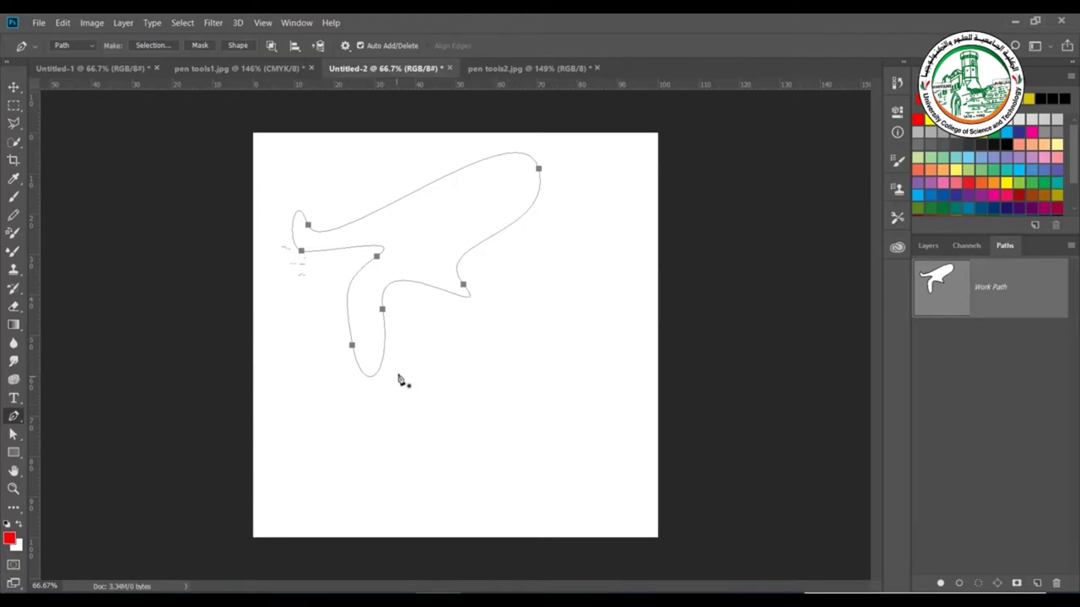
Step: Deselect the shape and draw an open two-anchor curve across the lower part of the canvas
left_click(305, 485)
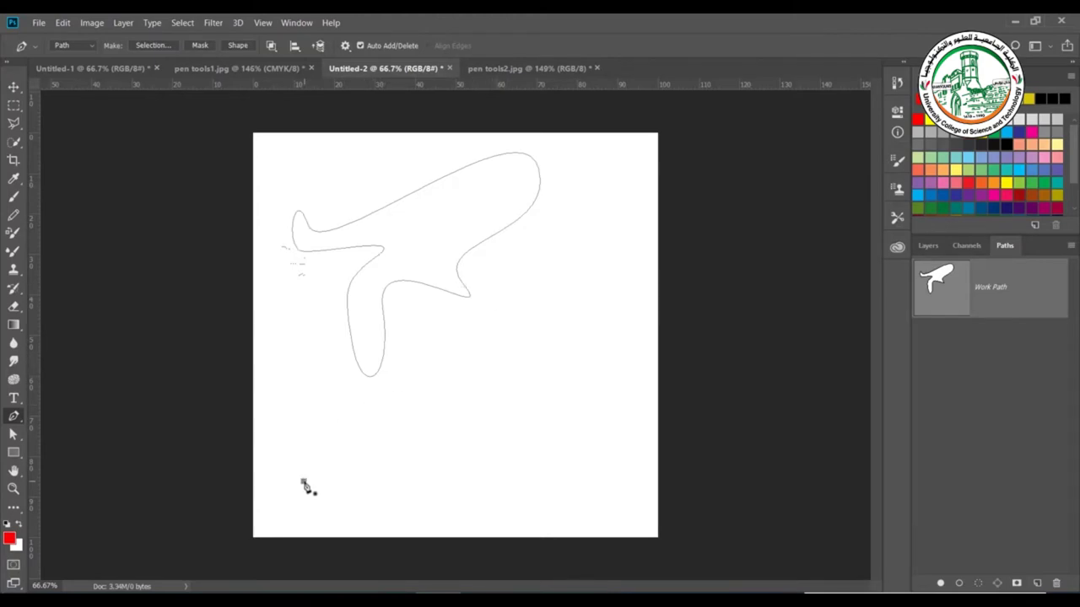
left_click_drag(305, 487, 309, 453)
left_click(528, 448)
left_click_drag(530, 453, 537, 380)
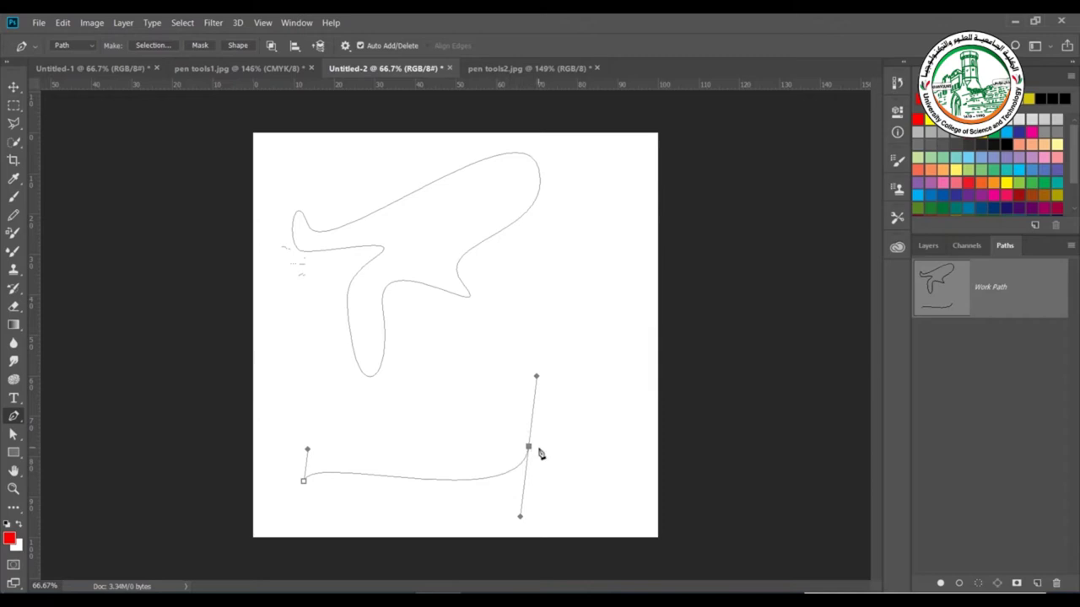
Step: Reposition both end anchors of the lower curve and reshape it with its segment and direction handles
left_click_drag(529, 451, 559, 376)
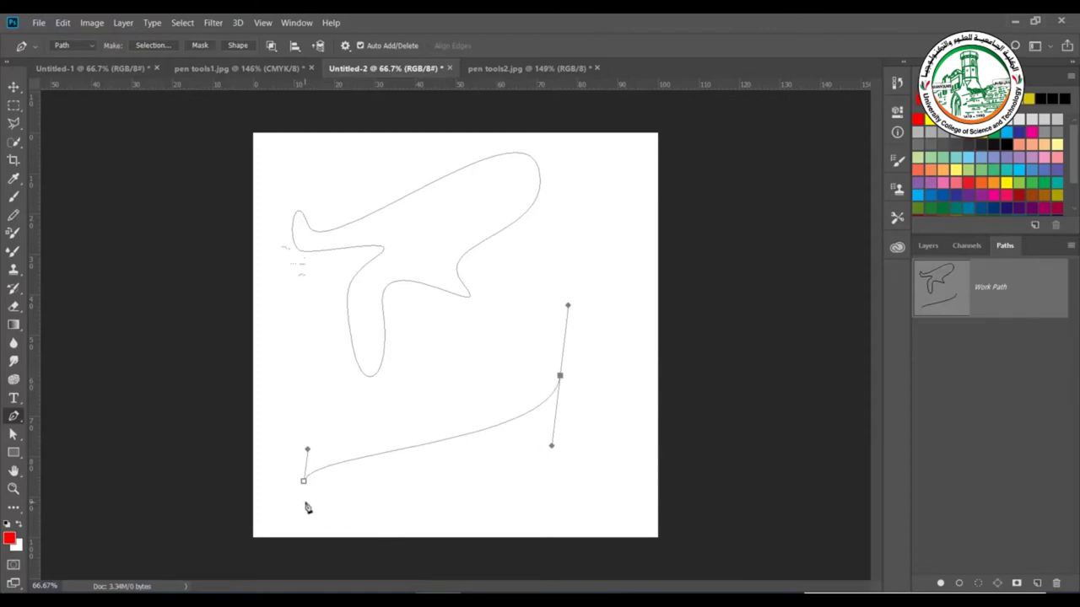
mouse_move(305, 482)
left_mouse_down()
mouse_move(368, 489)
mouse_move(400, 458)
mouse_move(282, 430)
mouse_move(420, 481)
mouse_move(265, 424)
mouse_move(480, 475)
mouse_move(322, 484)
left_mouse_up()
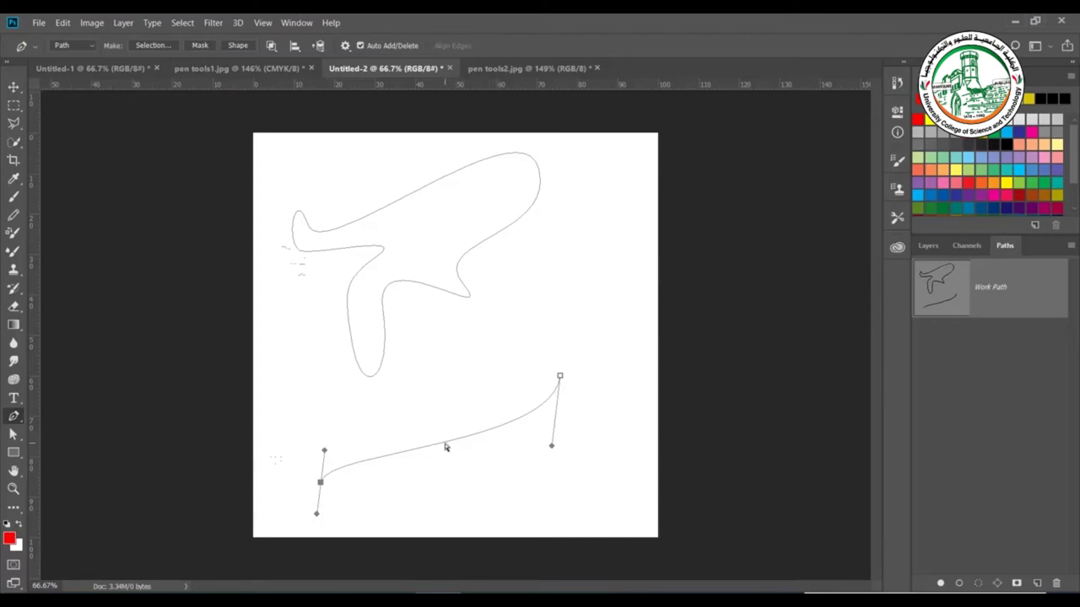
left_click_drag(446, 447, 425, 435)
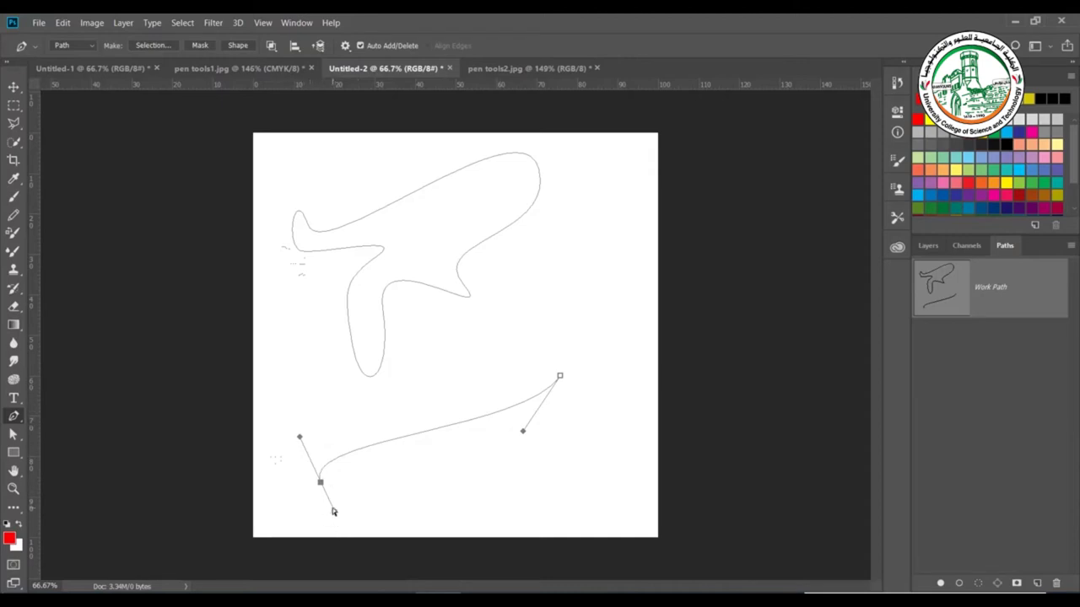
mouse_move(334, 512)
left_mouse_down()
mouse_move(278, 518)
mouse_move(317, 512)
left_mouse_up()
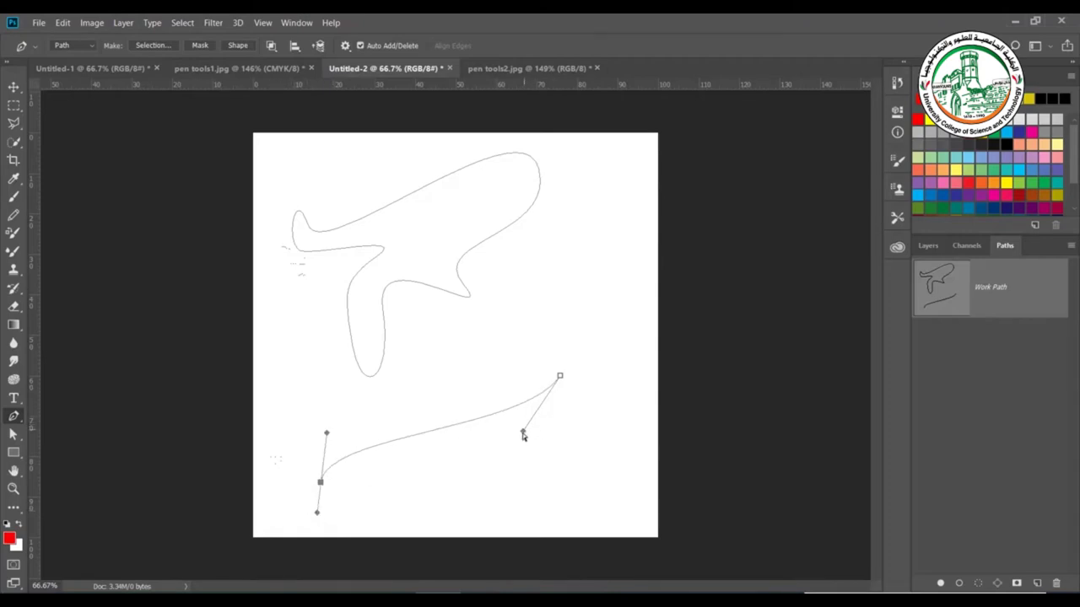
left_click_drag(523, 432, 560, 493)
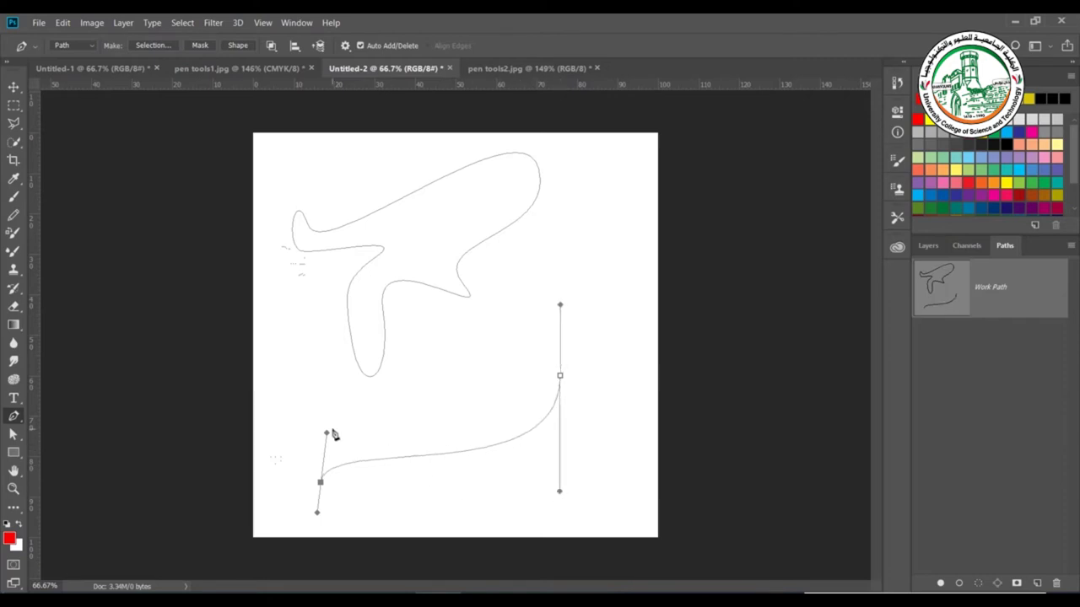
left_click_drag(326, 436, 327, 380)
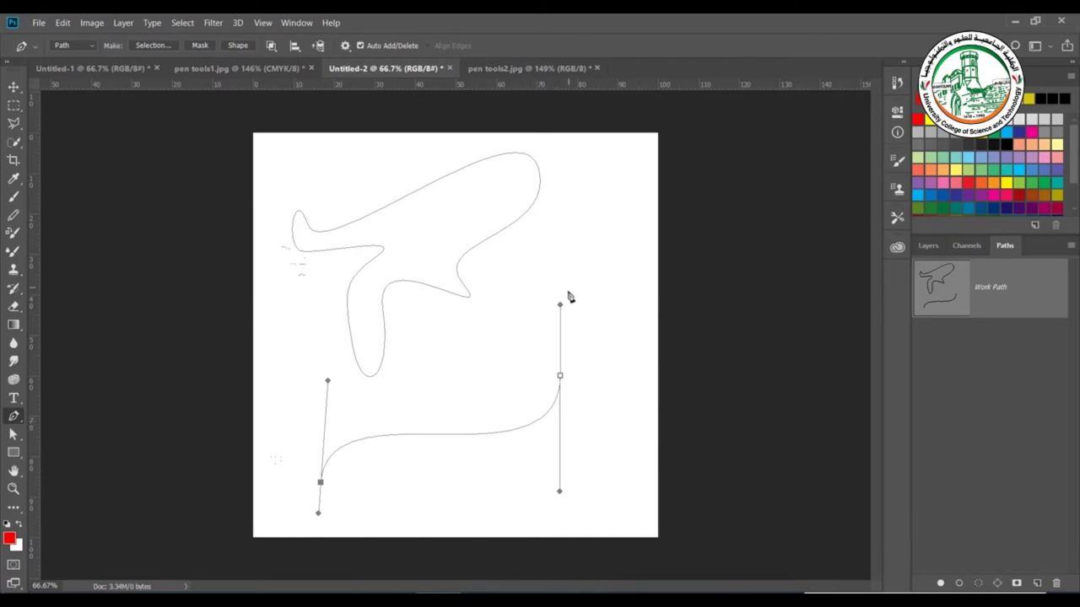
Step: Remove the outgoing handle at the curve's upper-right end and redirect the two handles that shape the segment
mouse_move(560, 307)
left_mouse_down()
mouse_move(585, 306)
mouse_move(564, 307)
mouse_move(612, 331)
mouse_move(551, 296)
mouse_move(588, 335)
mouse_move(560, 295)
left_mouse_up()
left_click(561, 377)
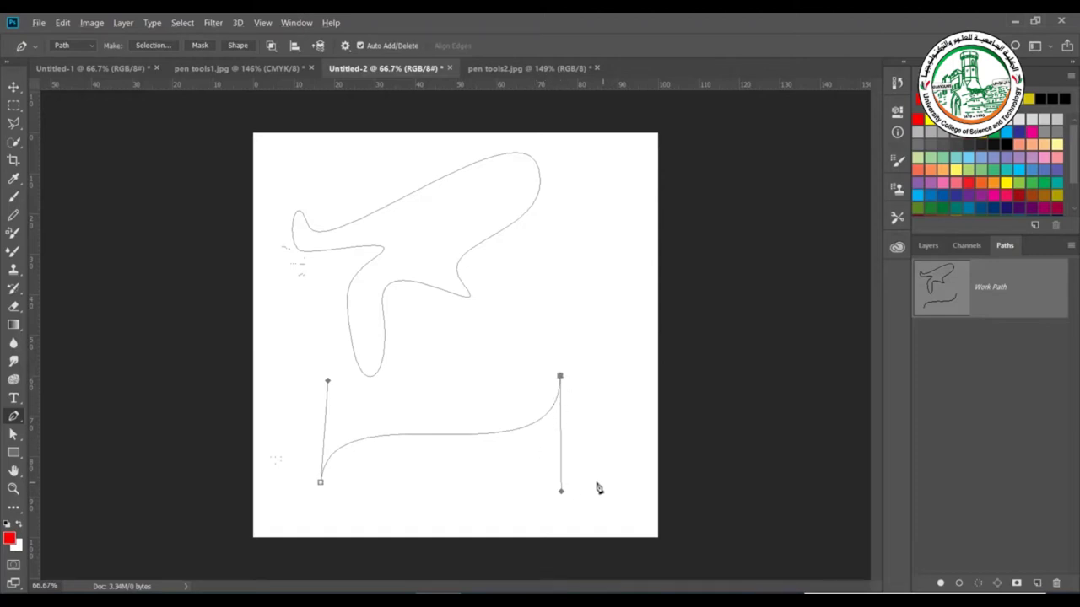
left_click_drag(562, 494, 531, 493)
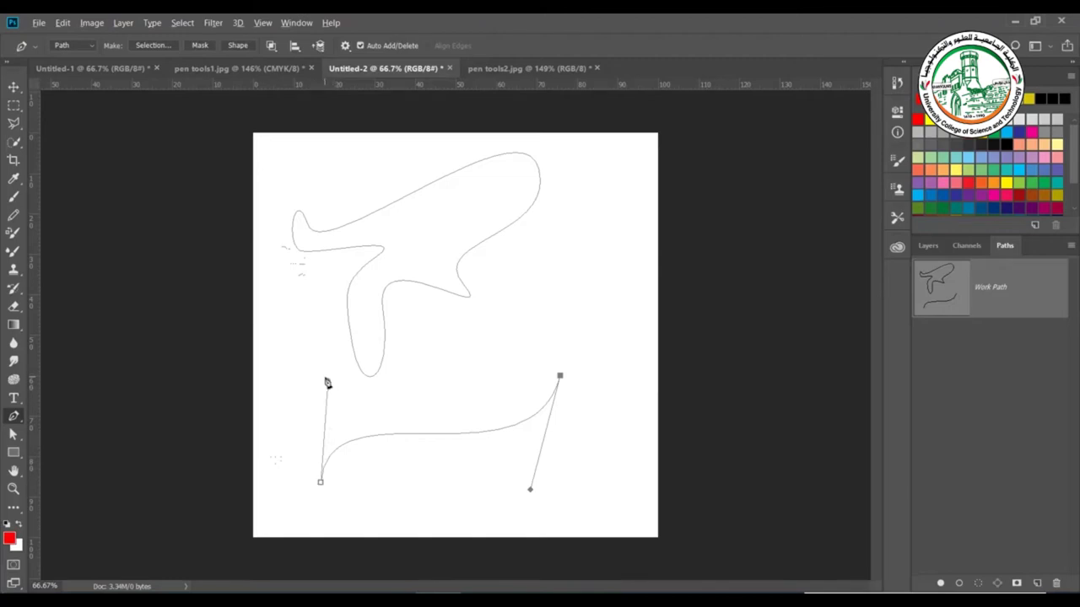
left_click_drag(328, 381, 461, 408)
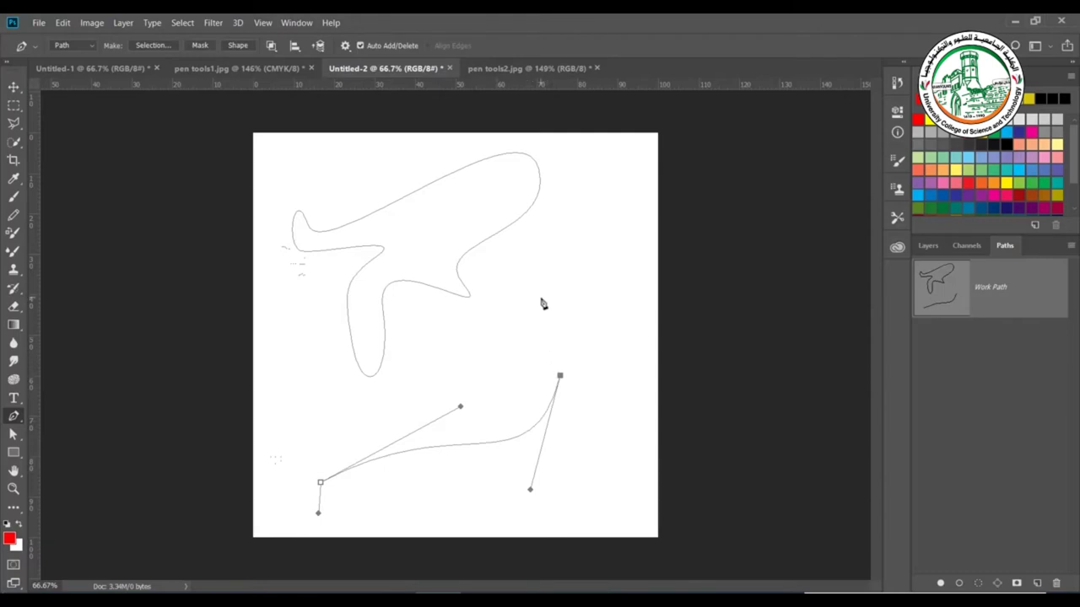
Step: Extend the curve upward with a straight segment, and add two curved segments back leftward with a sharp handle break between them
left_click(572, 257)
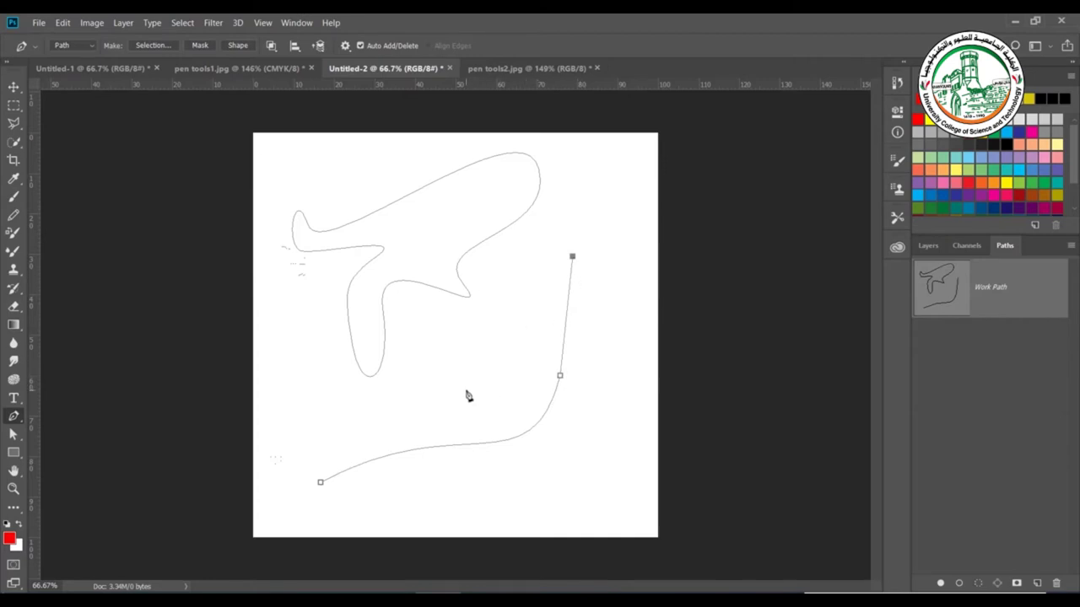
left_click_drag(464, 390, 447, 336)
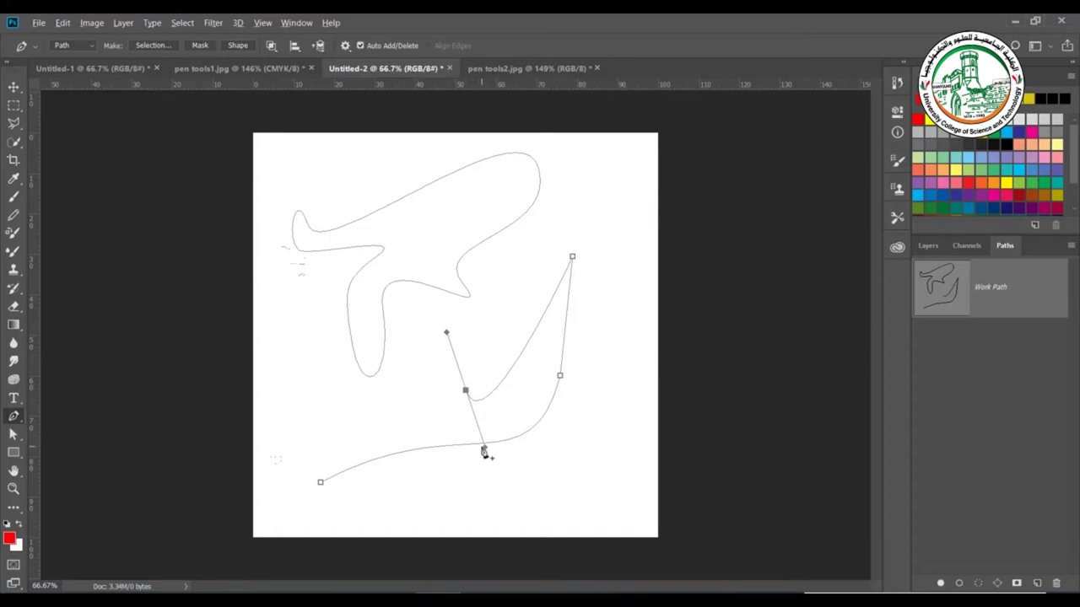
left_click_drag(484, 447, 529, 404)
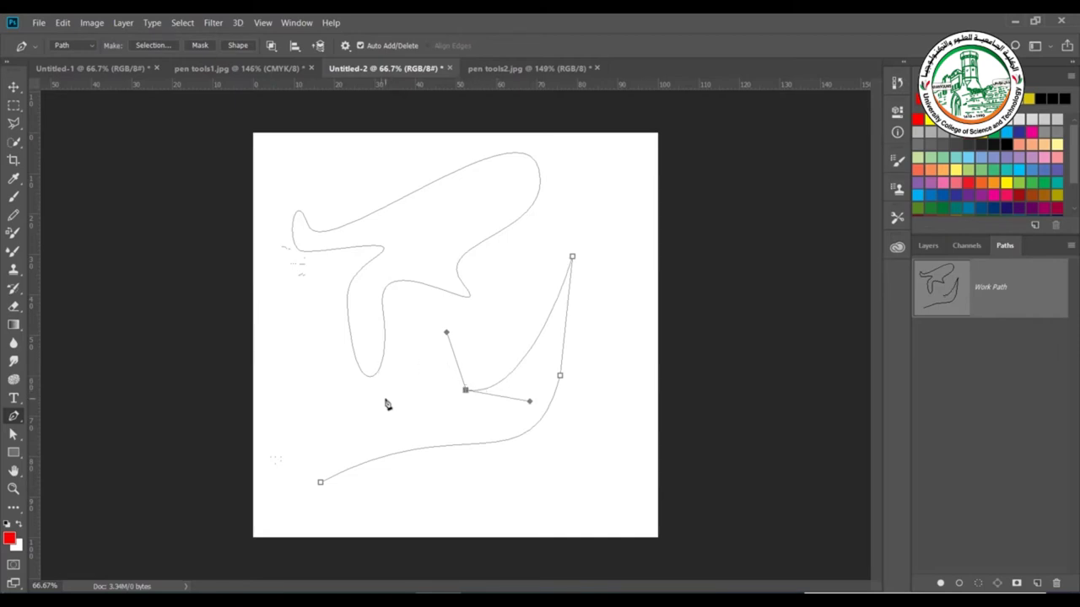
left_click_drag(383, 397, 374, 432)
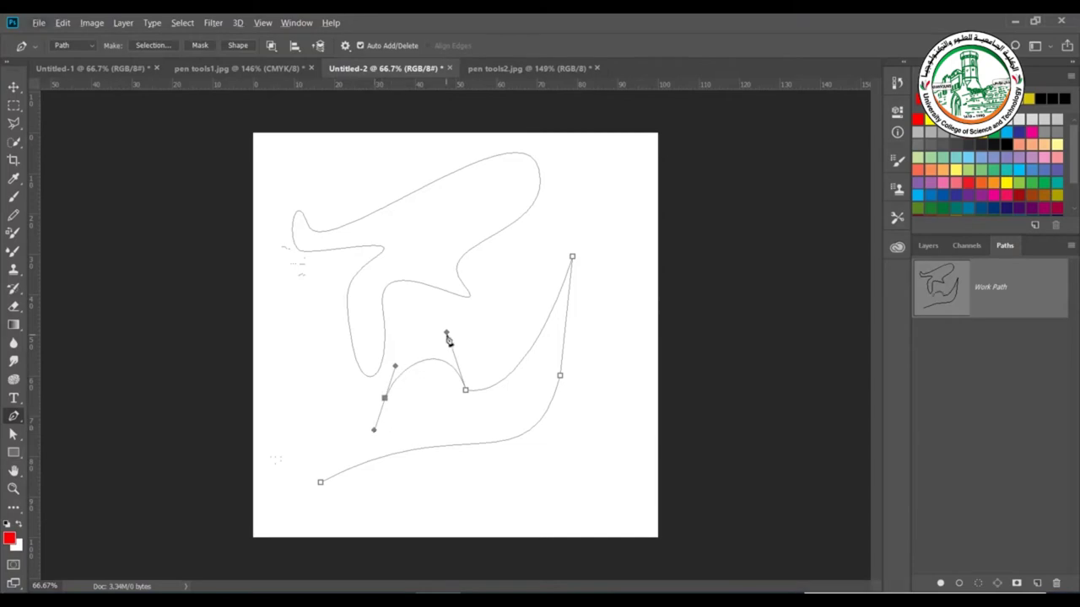
Step: Adjust the direction handles around the newest curved segment and remove the last anchor's outgoing handle
mouse_move(447, 335)
left_mouse_down()
mouse_move(410, 380)
mouse_move(425, 340)
mouse_move(427, 379)
mouse_move(438, 328)
left_mouse_up()
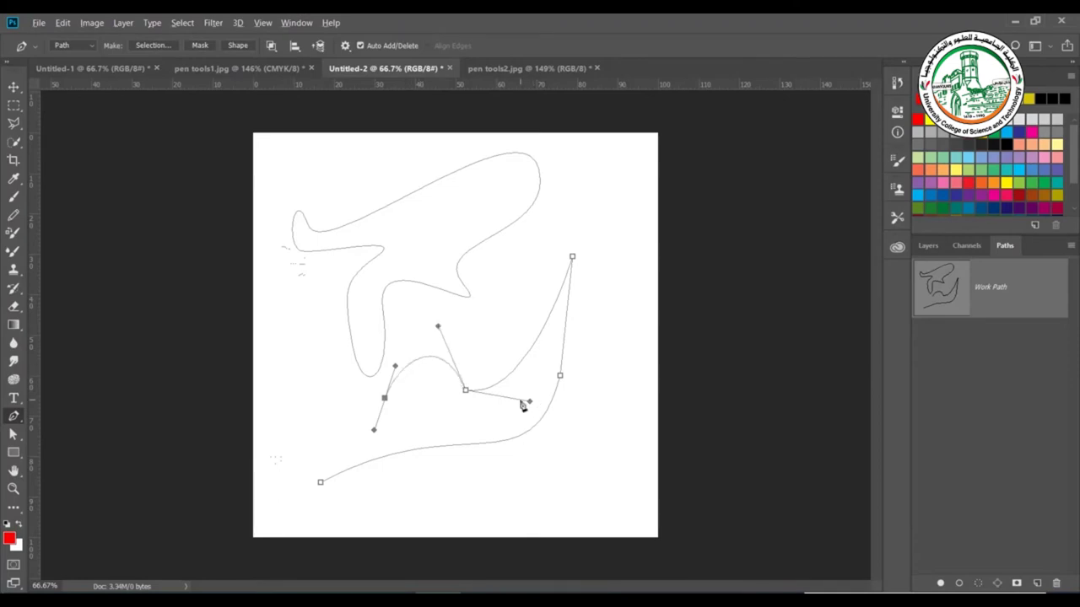
mouse_move(530, 402)
left_mouse_down()
mouse_move(531, 332)
mouse_move(532, 414)
left_mouse_up()
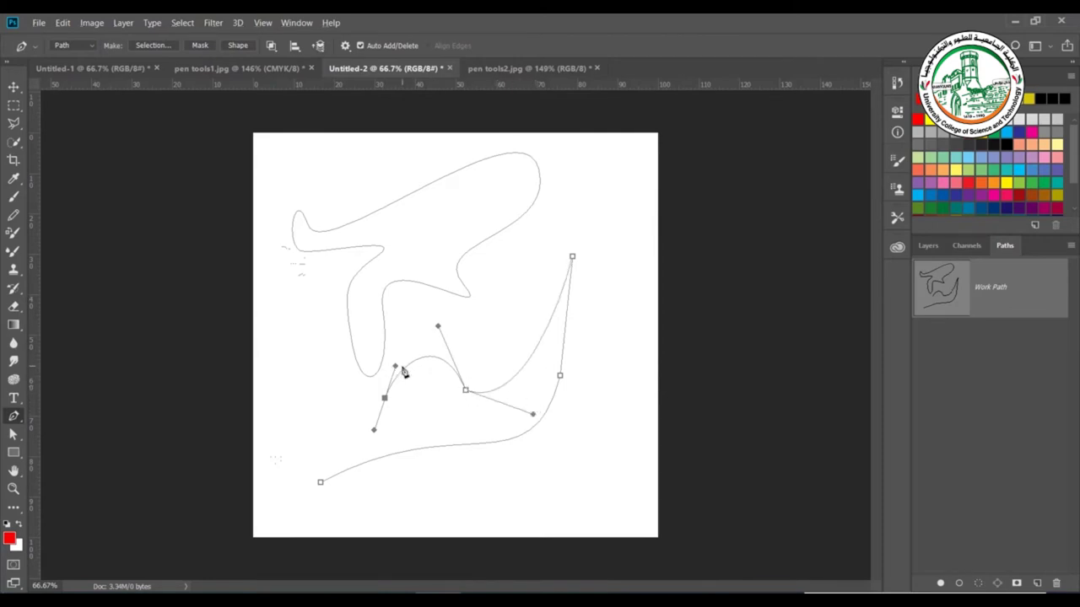
left_click_drag(397, 368, 443, 381)
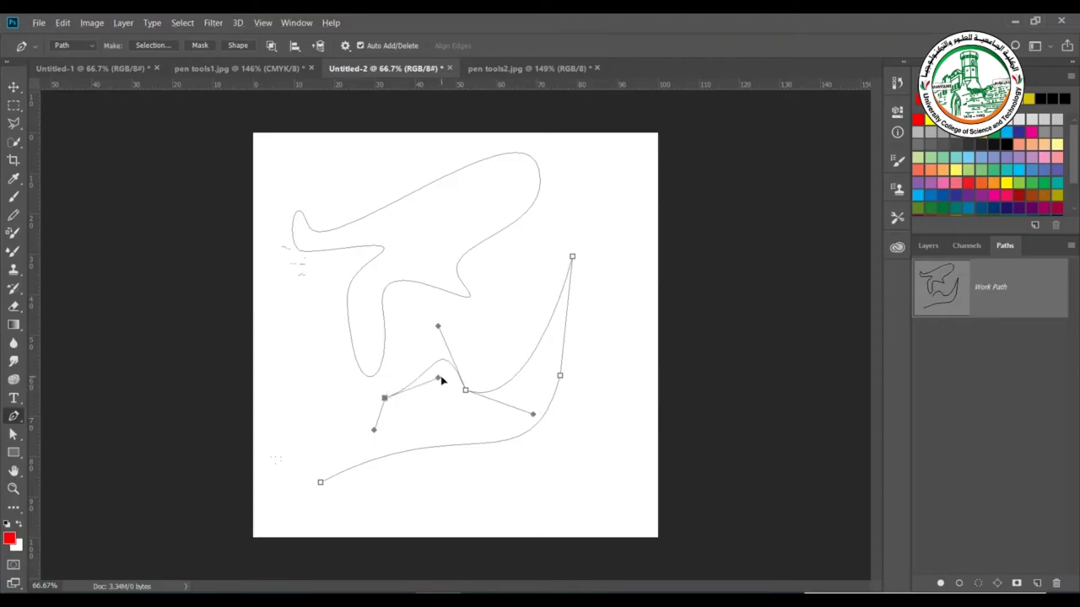
left_click(384, 397)
Step: Add two straight segments and one curved segment at the shape's left end, and close the path at its starting anchor
left_click(306, 417)
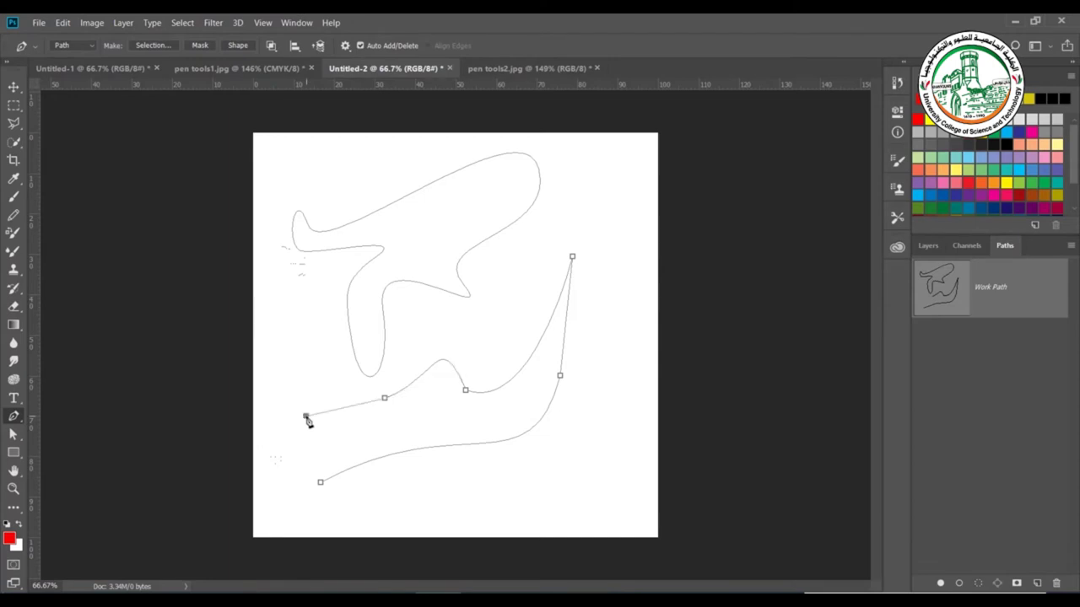
left_click(275, 447)
left_click_drag(275, 493, 310, 522)
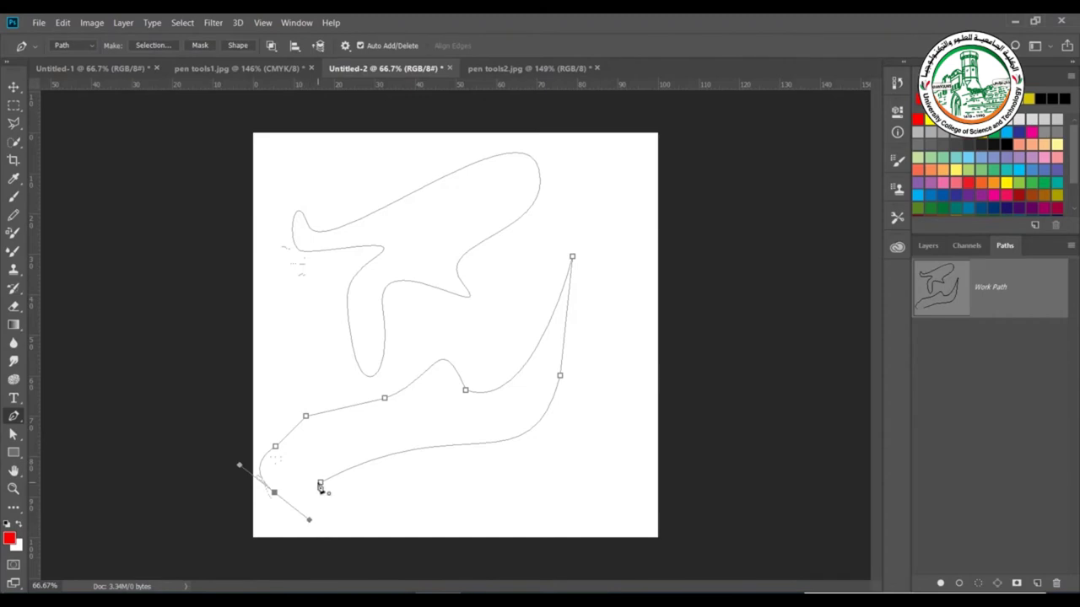
left_click(320, 484)
Step: Move the whole lower shape to the right and shift its tip anchor slightly up and left
left_click_drag(422, 451, 480, 447)
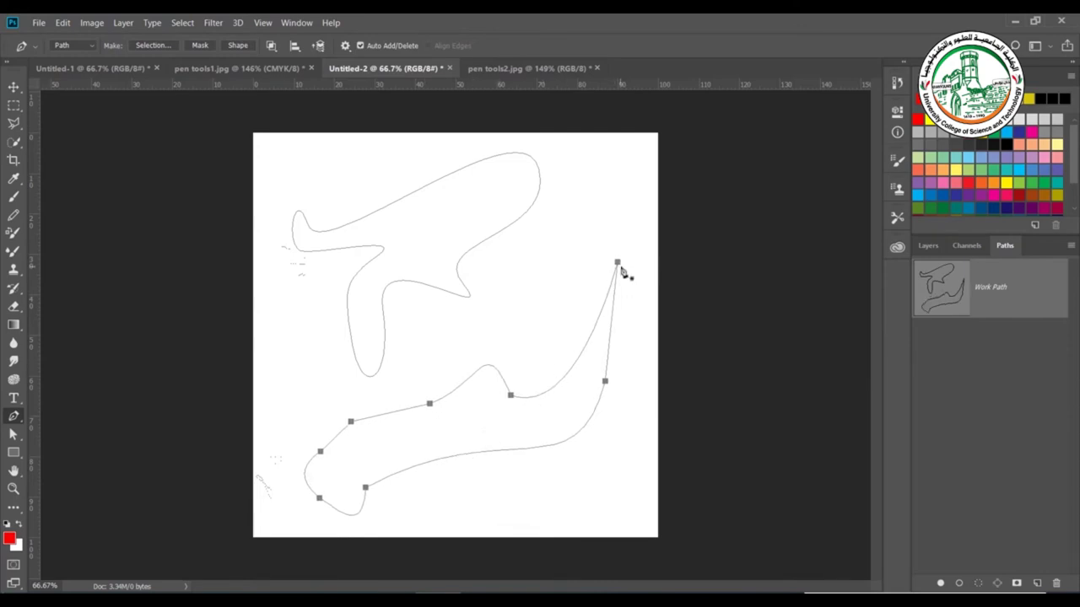
mouse_move(617, 263)
left_mouse_down()
mouse_move(562, 369)
mouse_move(588, 289)
mouse_move(590, 361)
mouse_move(606, 254)
left_mouse_up()
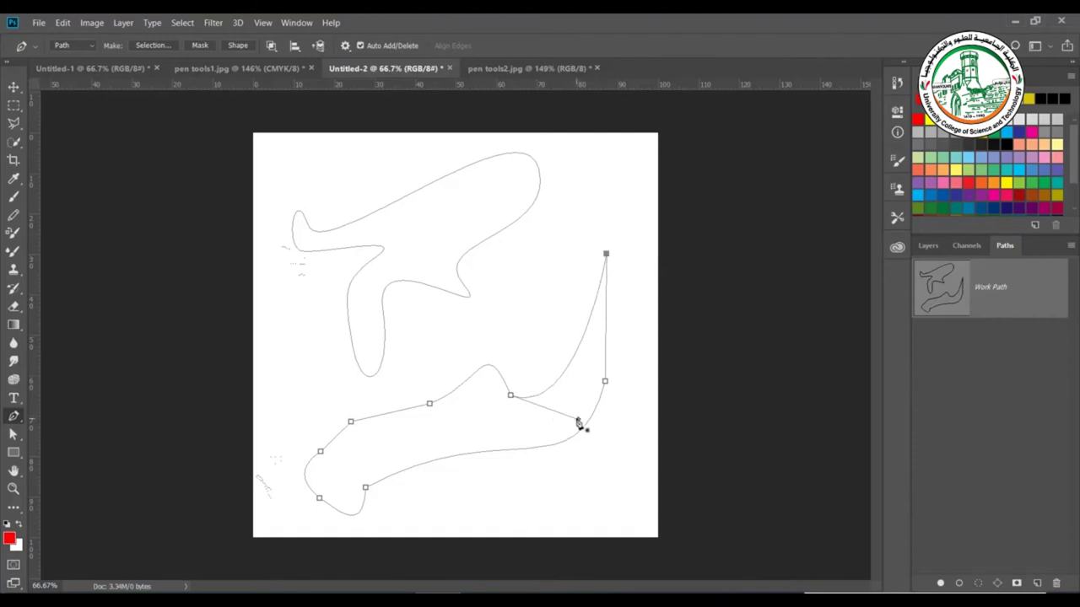
Step: Refine the lower shape's curves by adjusting the direction handles at its inner notch anchor and its lower-left anchor
left_click_drag(578, 419, 561, 387)
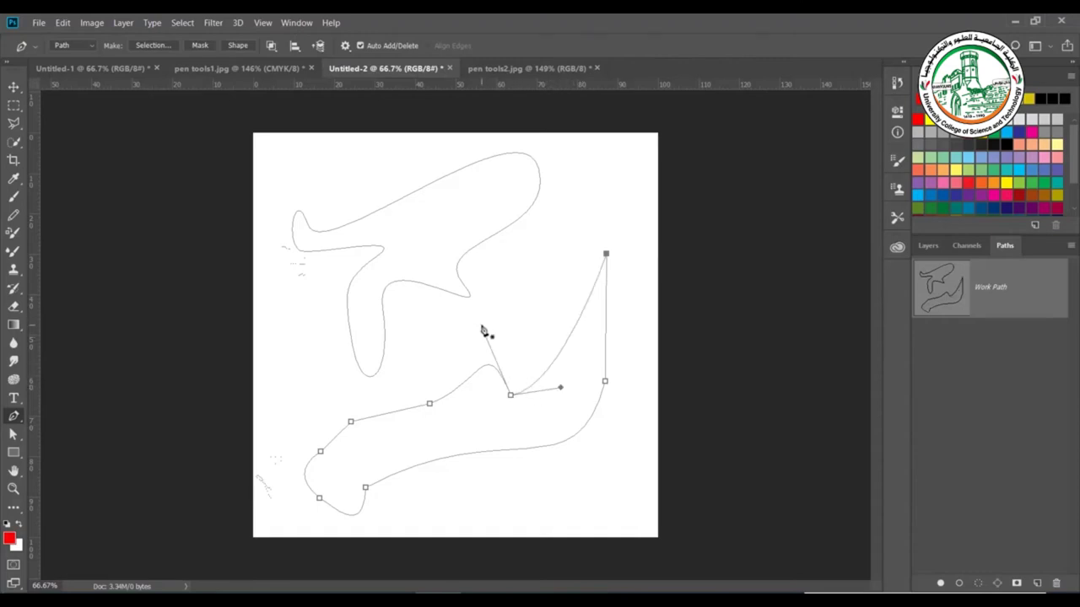
left_click_drag(484, 333, 446, 331)
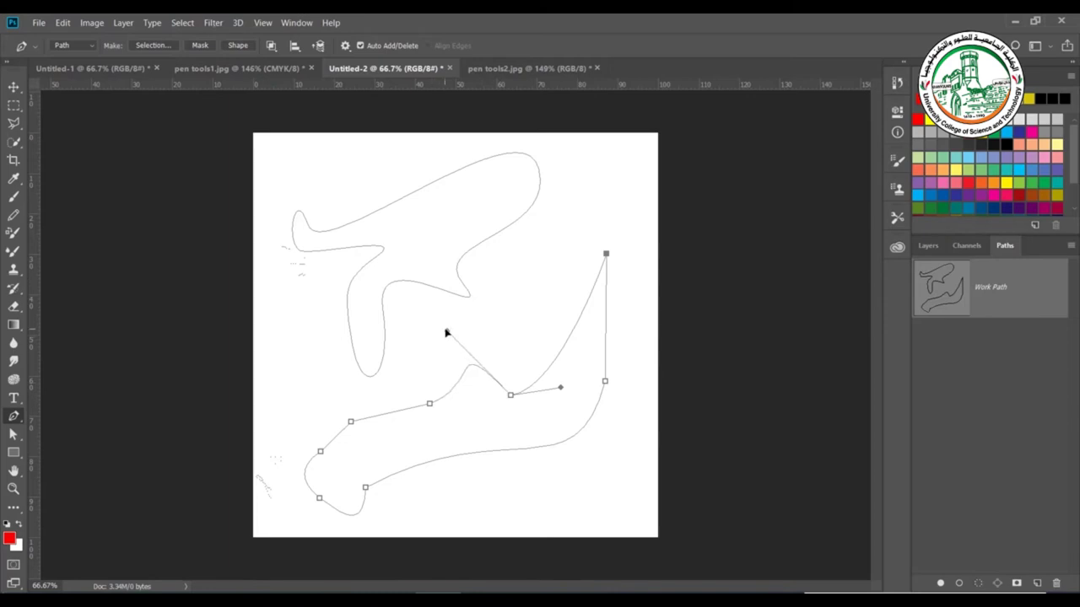
left_click(319, 499, "ctrl")
left_click(321, 501, "ctrl")
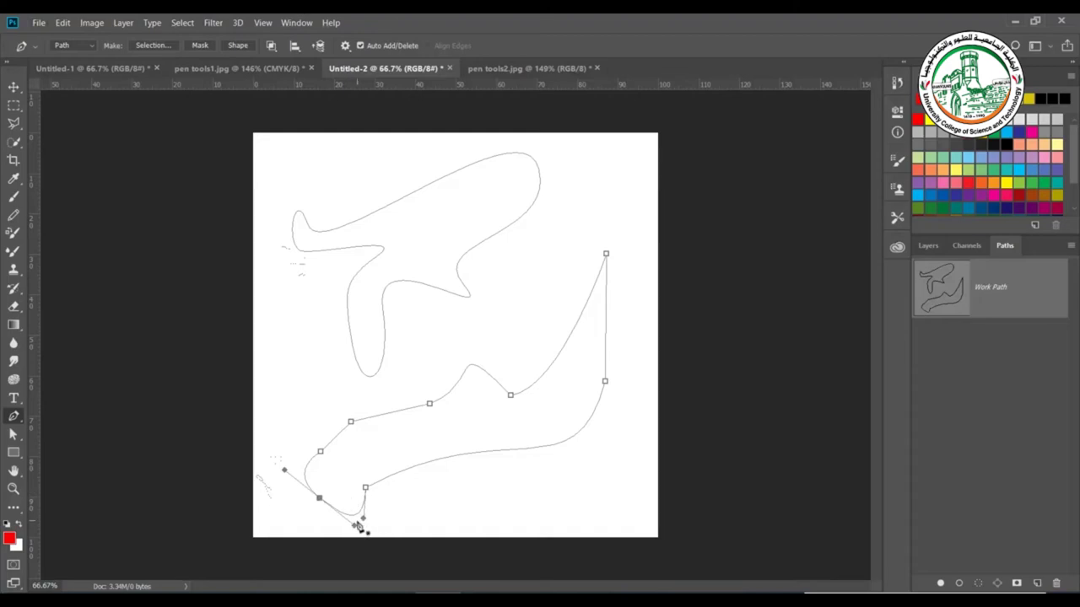
left_click_drag(354, 529, 332, 524)
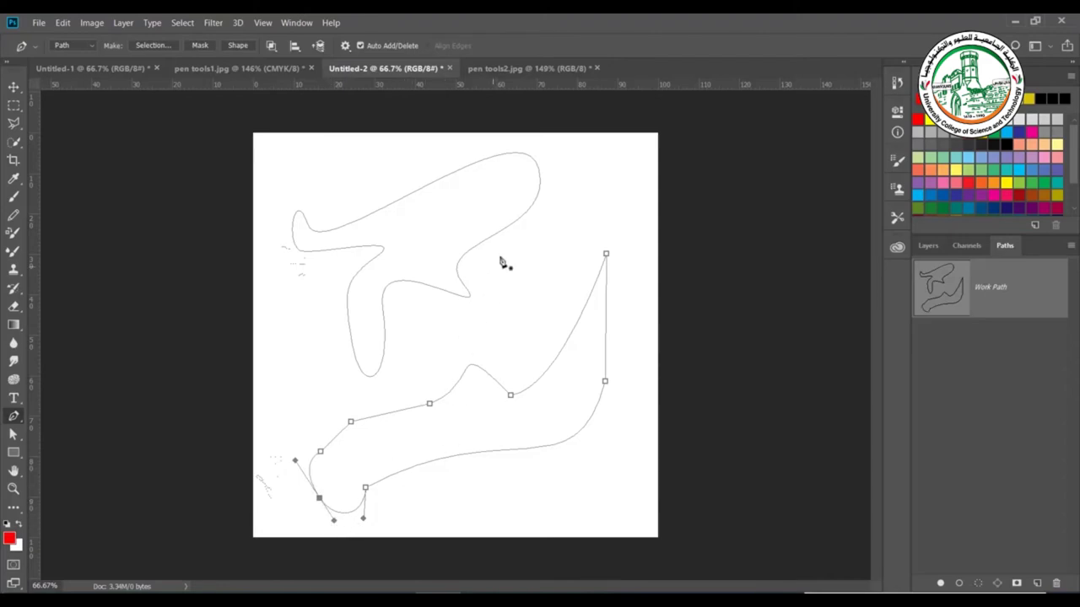
Step: Switch to the pen tools2.jpg document with the circle-drawing template
left_click(522, 71)
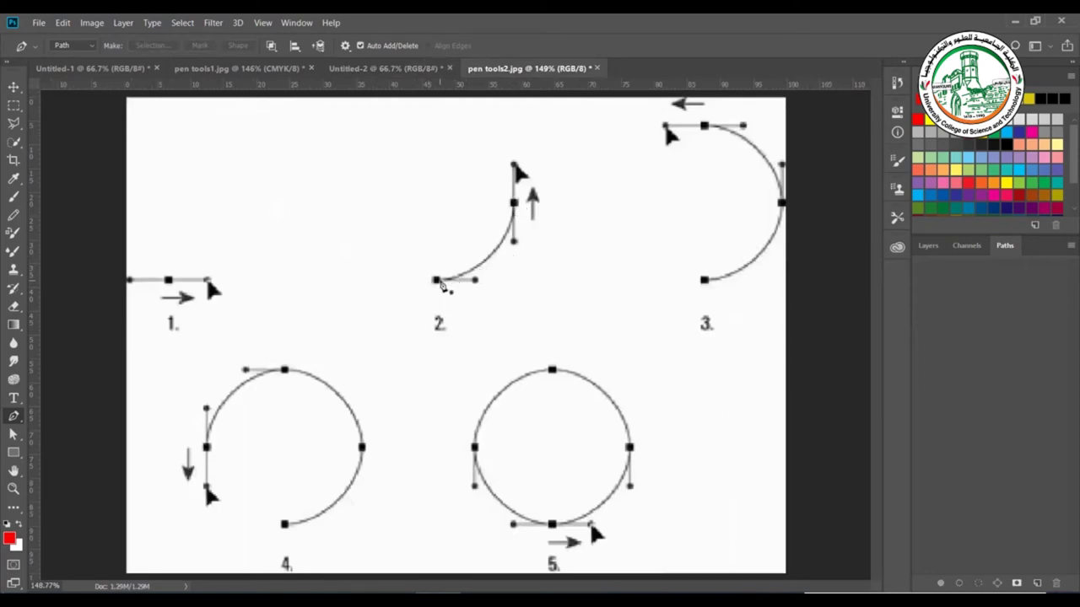
Step: Trace the quarter-circle arc of figure 2 with a curved segment ending at its upper anchor, and leave the path open
left_click(437, 281)
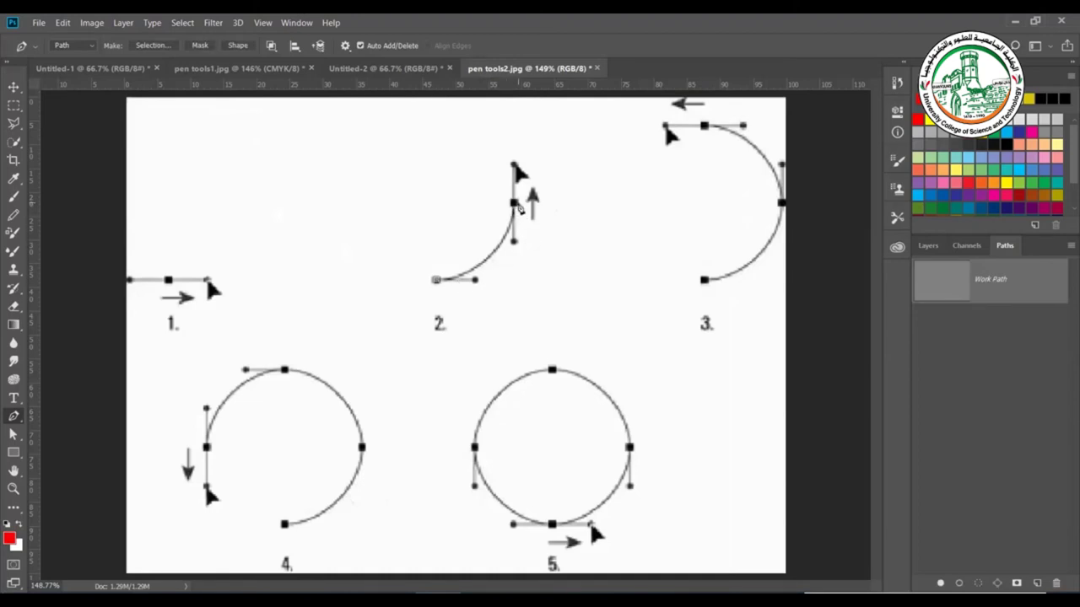
left_click_drag(514, 205, 515, 138)
left_click(587, 274, "ctrl")
Step: Trace the half circle of figure 3 with two curved segments through its side and top anchors, and leave the path open
left_click_drag(783, 204, 786, 133)
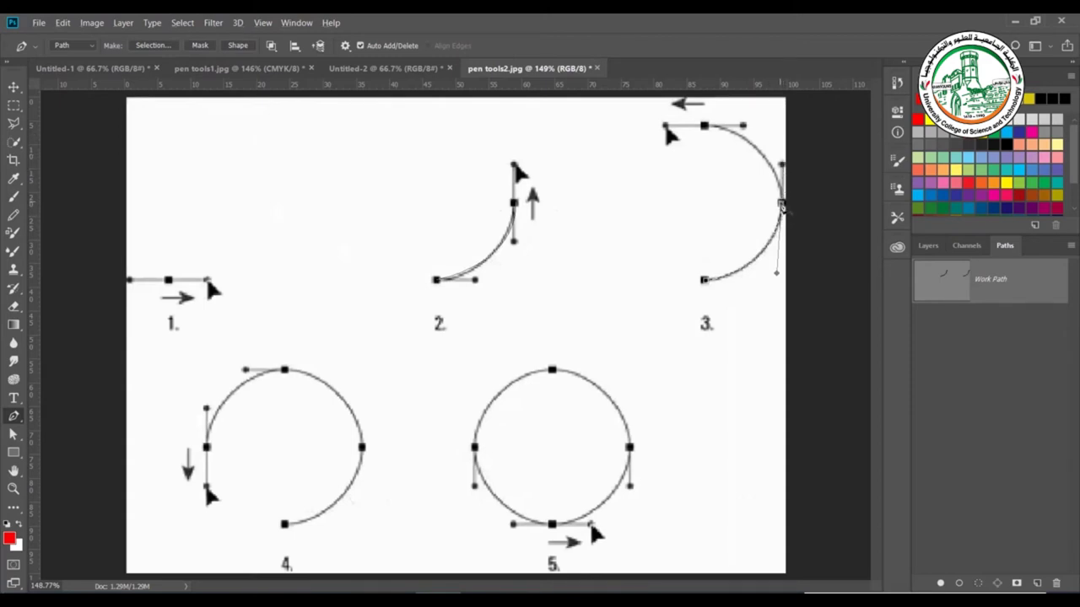
left_click(705, 128)
left_click_drag(691, 129, 630, 125)
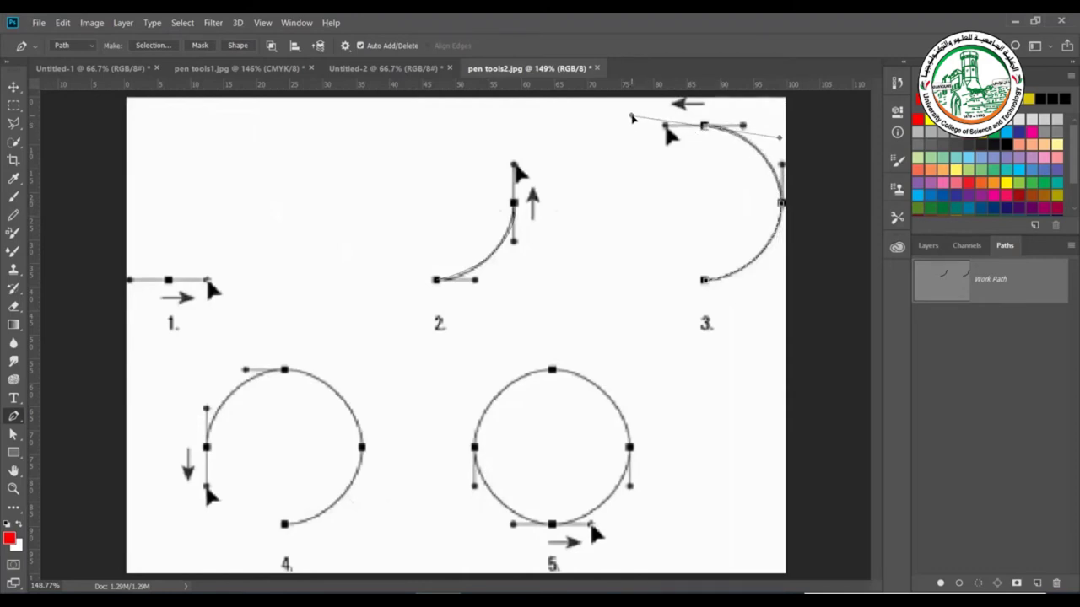
key("Escape")
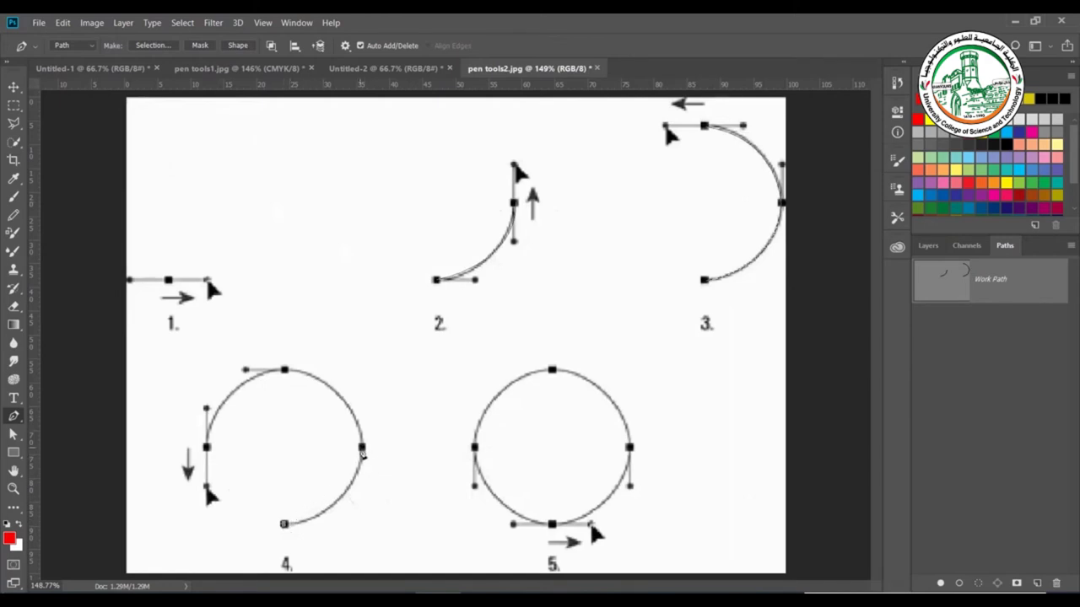
Step: Trace the three-quarter circle of figure 4 through its right, top and left anchors, removing the right anchor's outgoing handle
left_click_drag(362, 448, 365, 378)
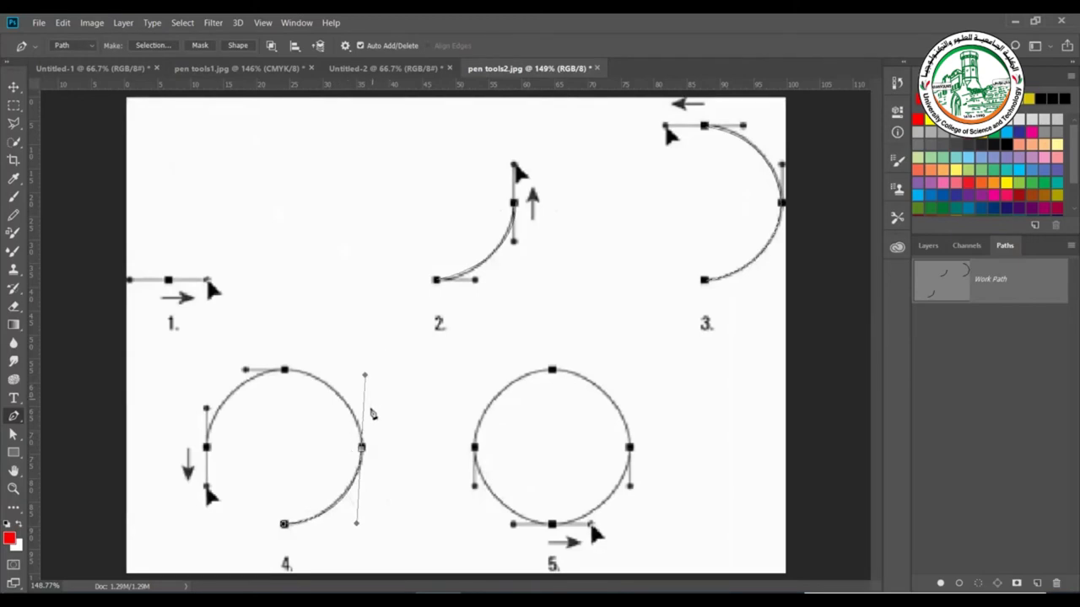
left_click(362, 448, "alt")
left_click_drag(285, 370, 207, 372)
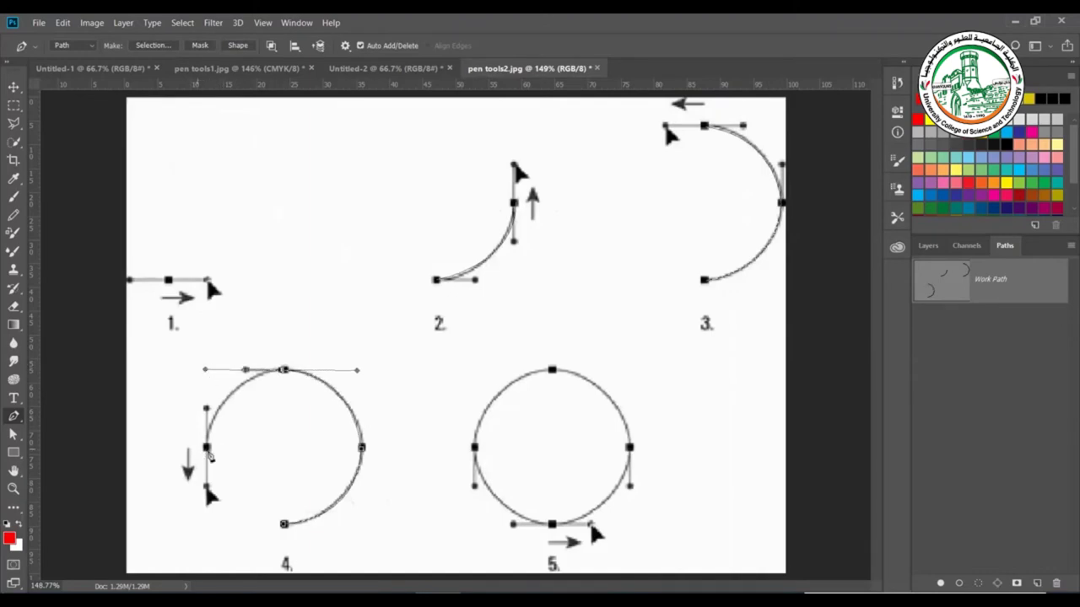
left_click(206, 450)
left_click_drag(206, 449, 207, 494)
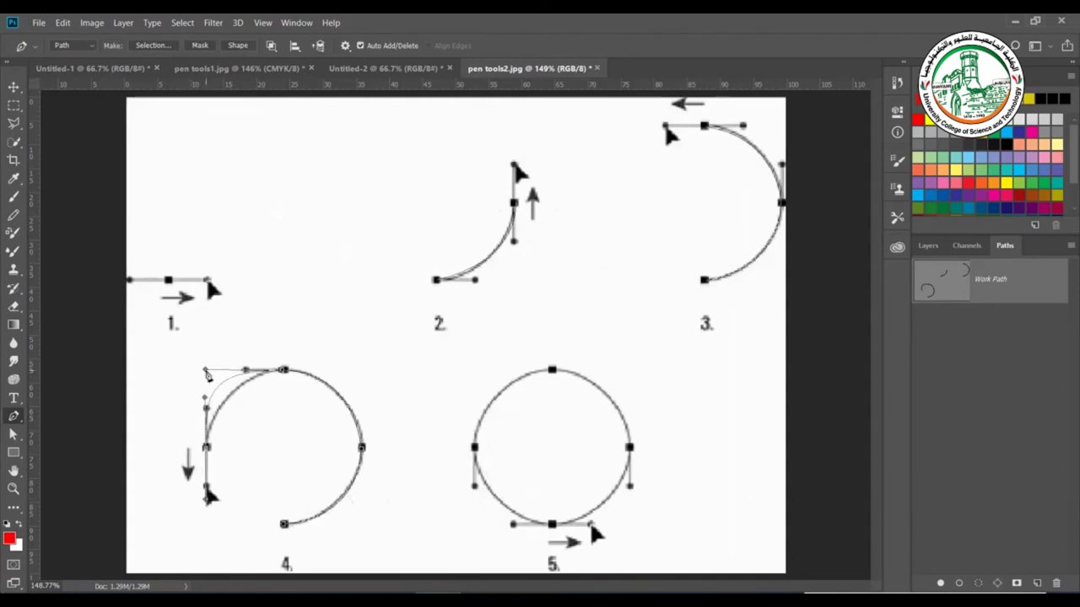
Step: Adjust the direction handles of the upper-left arc in figure 4 to fit the template, and end the open path
left_click(206, 375)
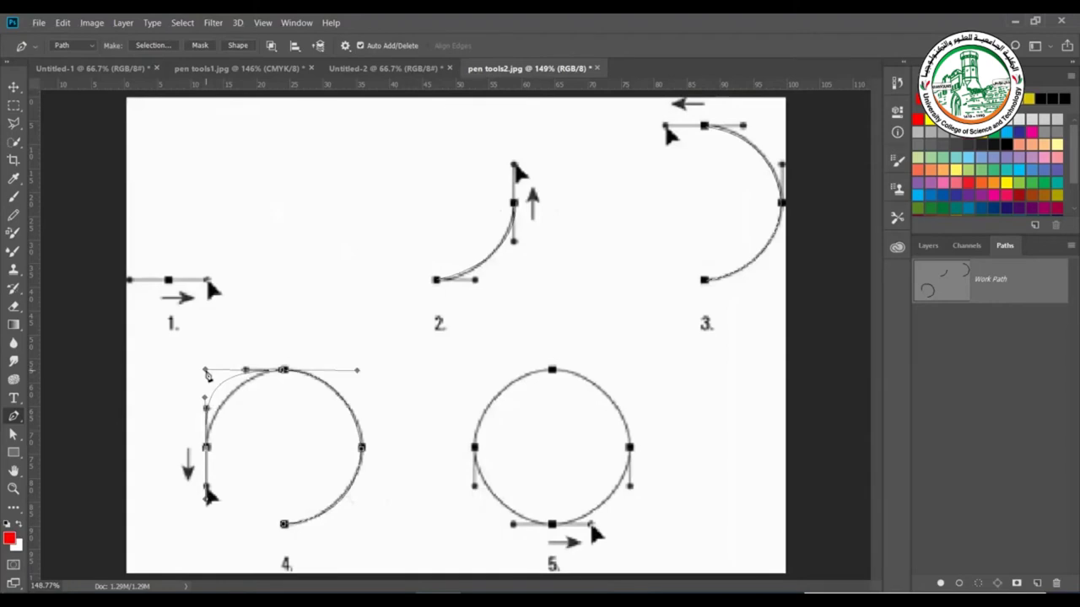
left_click_drag(207, 375, 225, 379)
left_click_drag(225, 379, 227, 386)
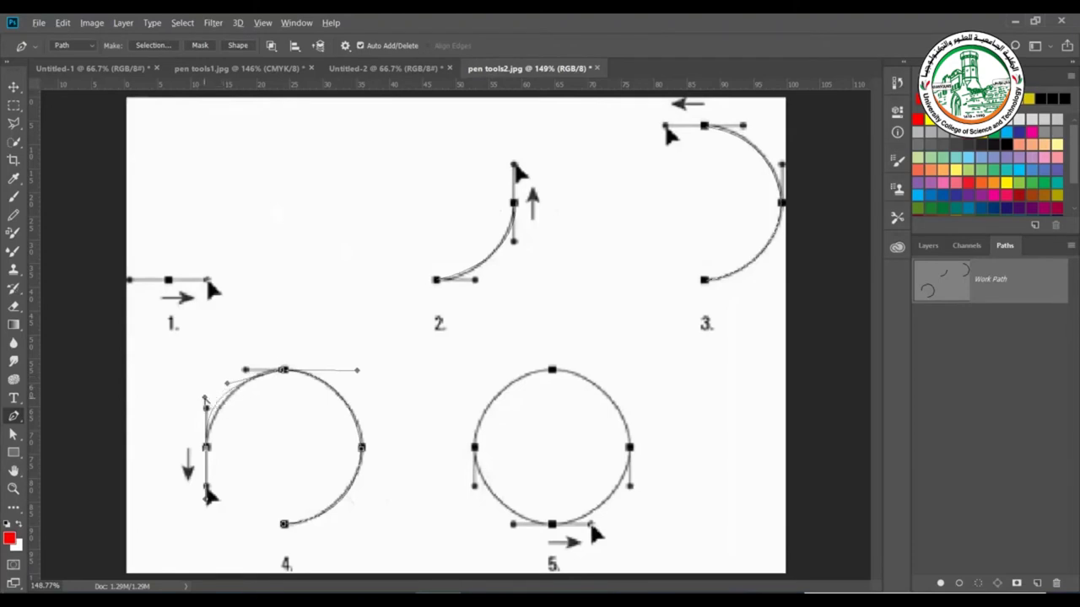
left_click_drag(205, 399, 218, 405)
left_click(375, 529, "ctrl")
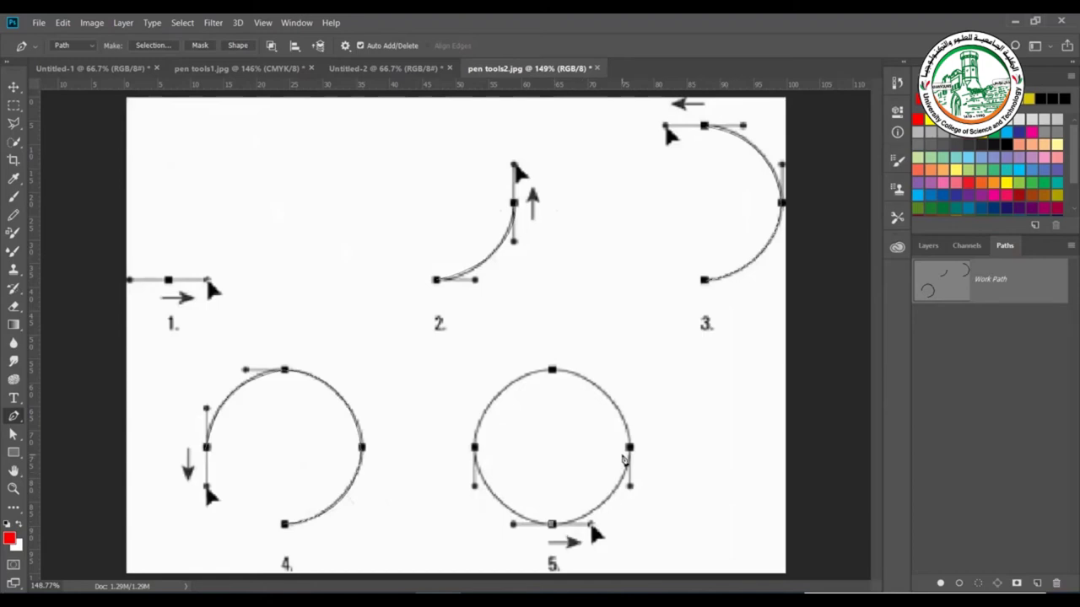
Step: Trace the full circle of figure 5 through its right, top and left anchors, and close it at the bottom starting anchor
left_click_drag(630, 450, 630, 381)
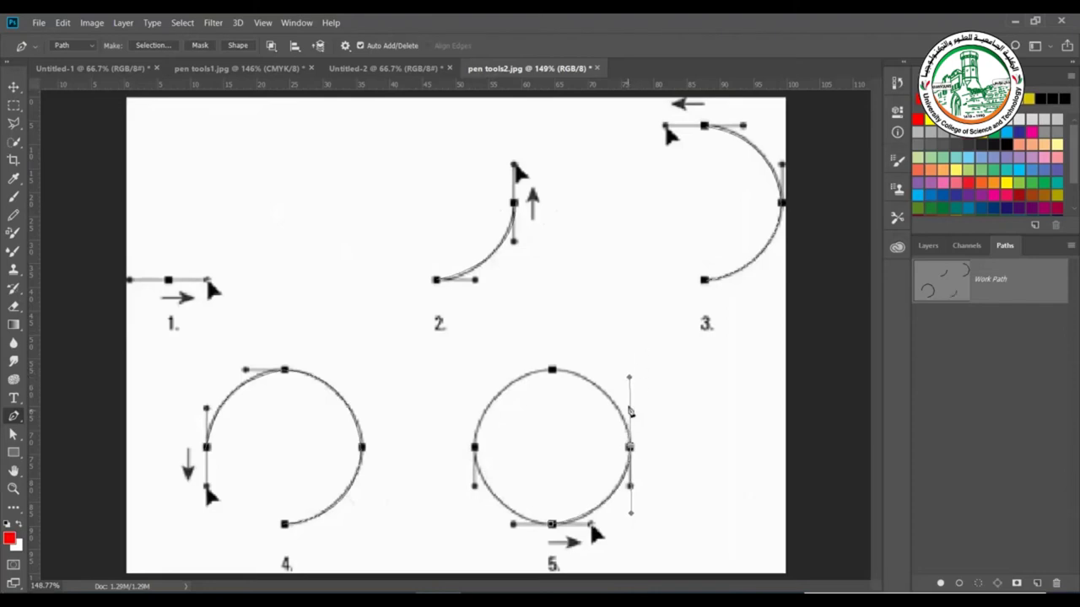
left_click(631, 449)
left_click_drag(531, 365, 487, 380)
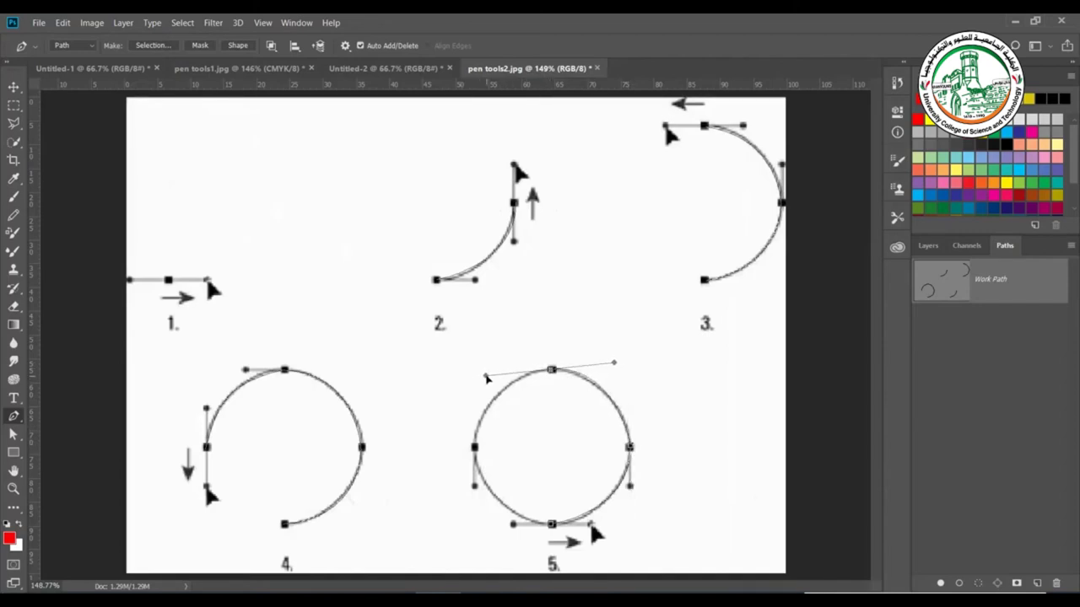
left_click_drag(487, 379, 474, 371)
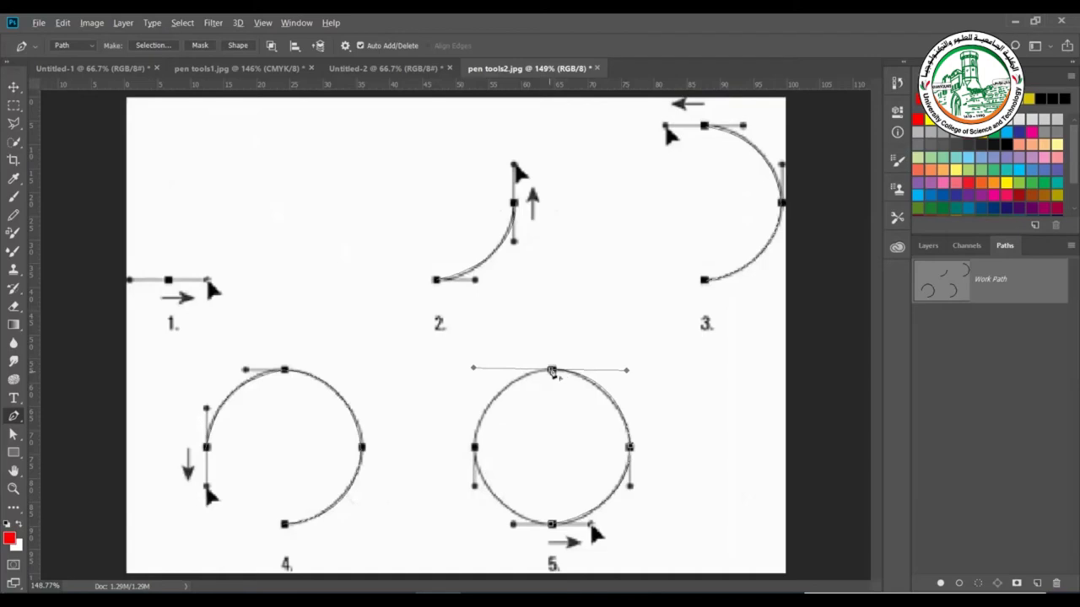
left_click(552, 371)
left_click_drag(474, 449, 472, 520)
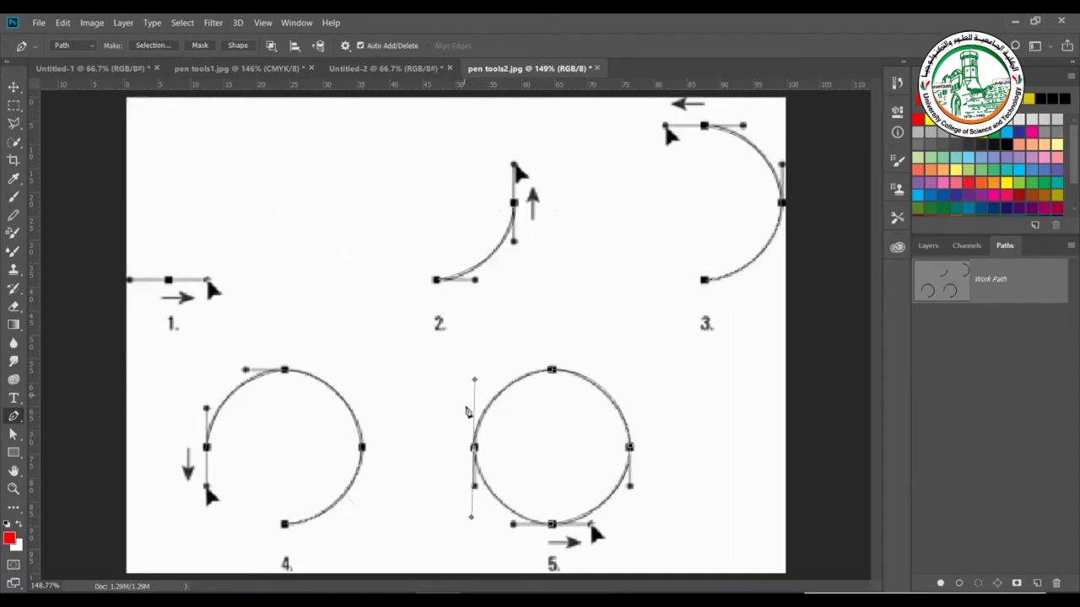
left_click(474, 449, "alt")
left_click_drag(552, 525, 614, 525)
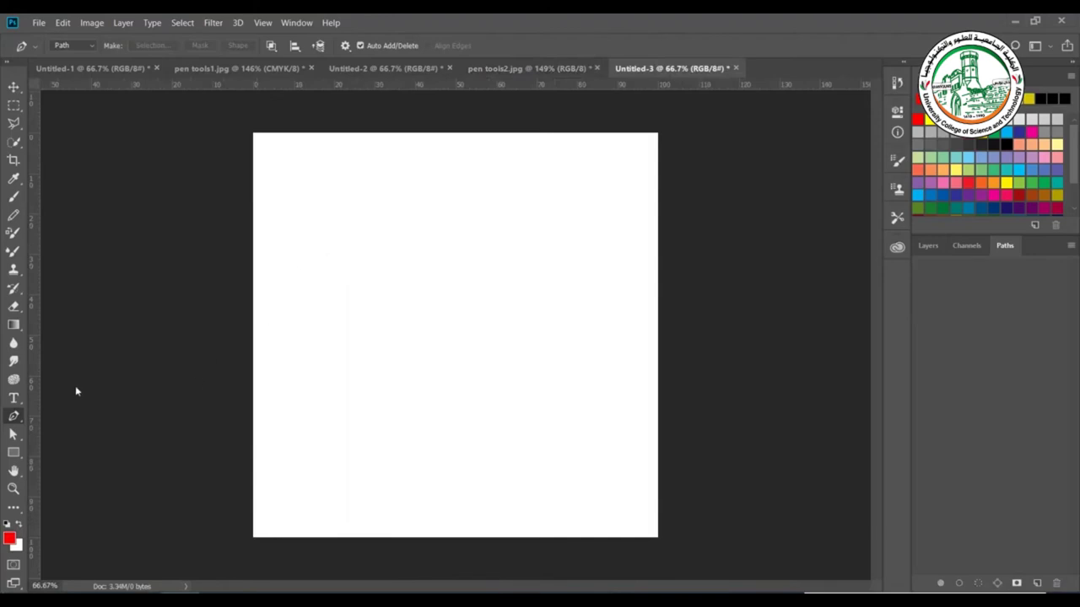
Step: Draw a closed, curved freeform path with seven anchors in the upper part of the blank Untitled-3 canvas
left_click(304, 231)
left_click_drag(362, 174, 511, 203)
left_click_drag(524, 278, 485, 294)
left_click_drag(398, 310, 347, 259)
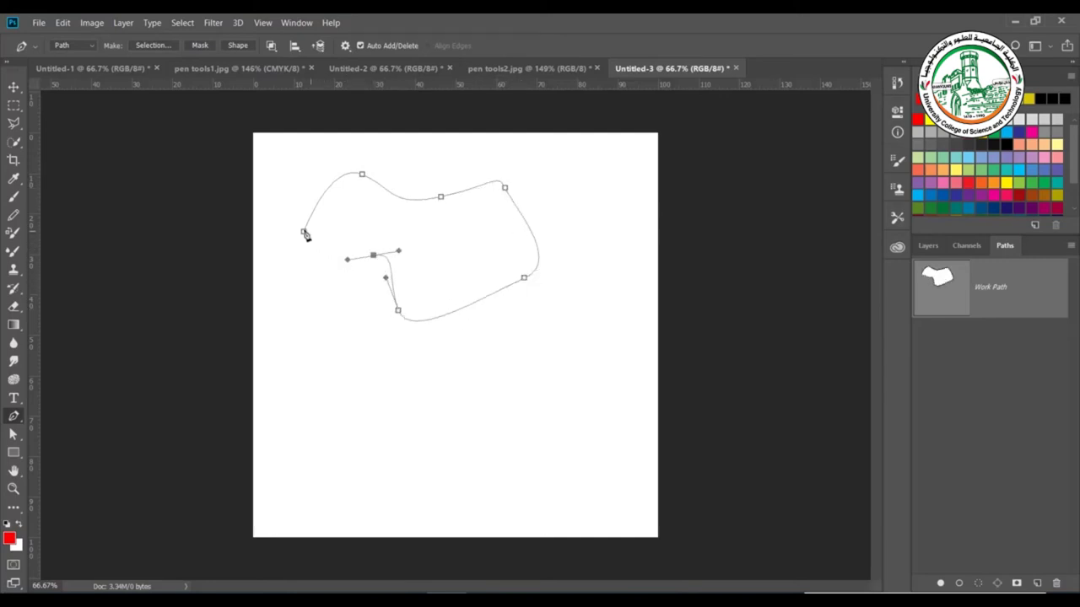
left_click(306, 234)
Step: Move the whole shape slightly to the right, and pull its inner notch anchor and that anchor's outer handle down and left
left_click_drag(354, 255, 385, 251)
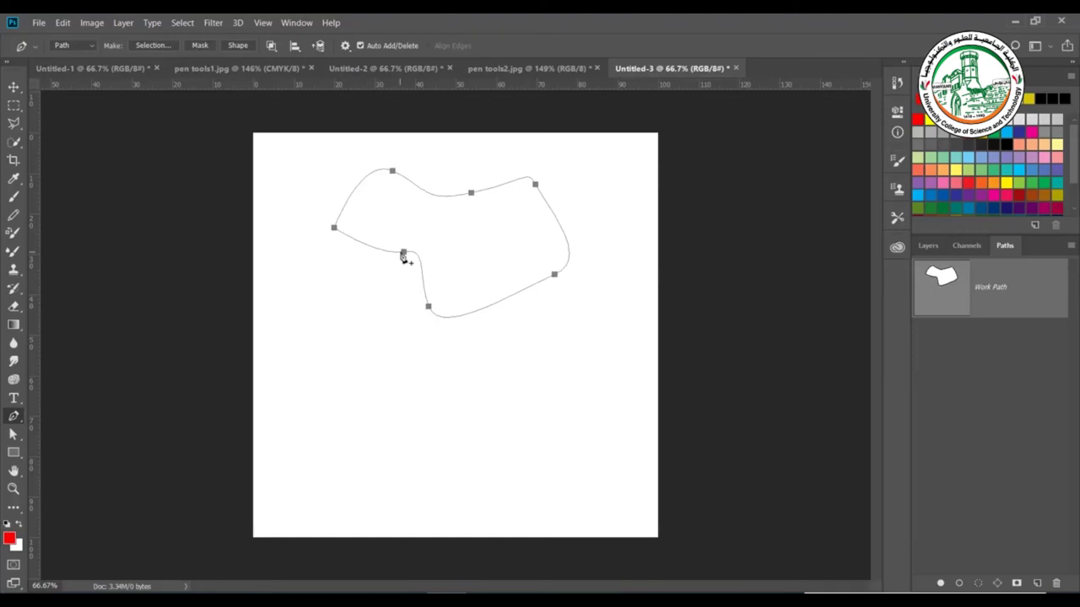
left_click(403, 253, "ctrl")
mouse_move(403, 253)
left_mouse_down()
mouse_move(351, 298)
mouse_move(400, 246)
mouse_move(387, 267)
left_mouse_up()
left_click_drag(362, 269, 346, 294)
Step: With the Direct Selection tool, move the notch anchor further down and left, and round the shape's left side using the adjoining handles
left_click_drag(13, 437, 74, 456)
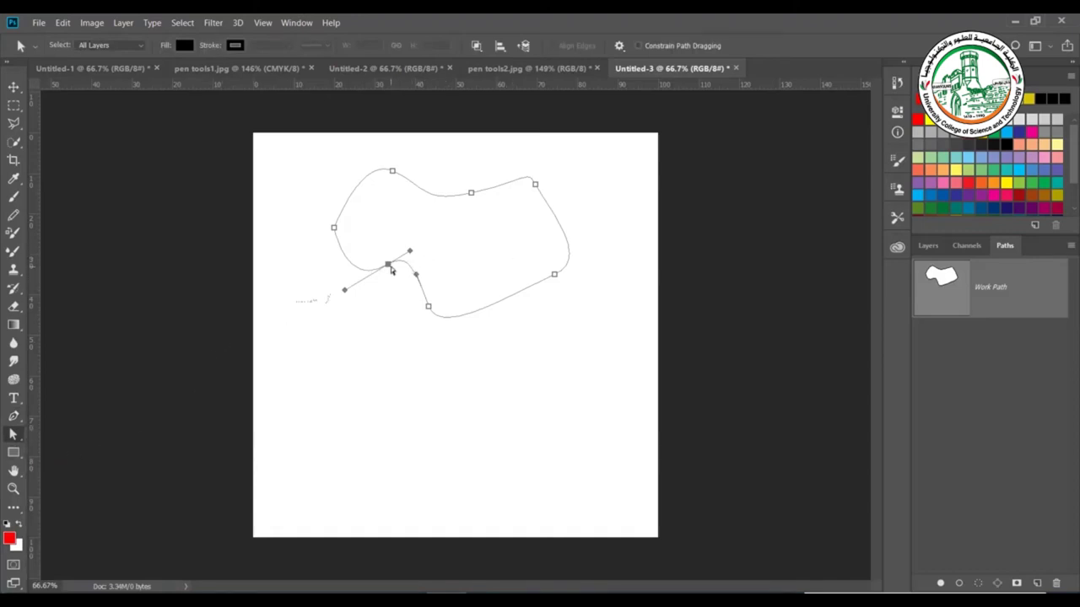
left_click_drag(390, 266, 375, 288)
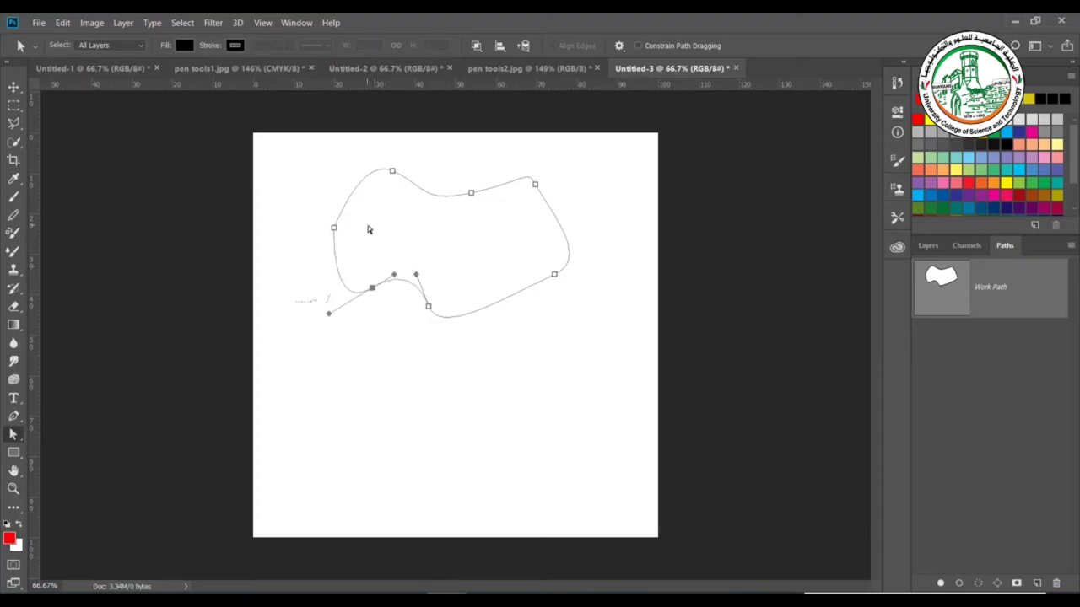
mouse_move(335, 248)
left_mouse_down()
mouse_move(284, 278)
mouse_move(326, 241)
left_mouse_up()
left_click_drag(326, 314, 319, 289)
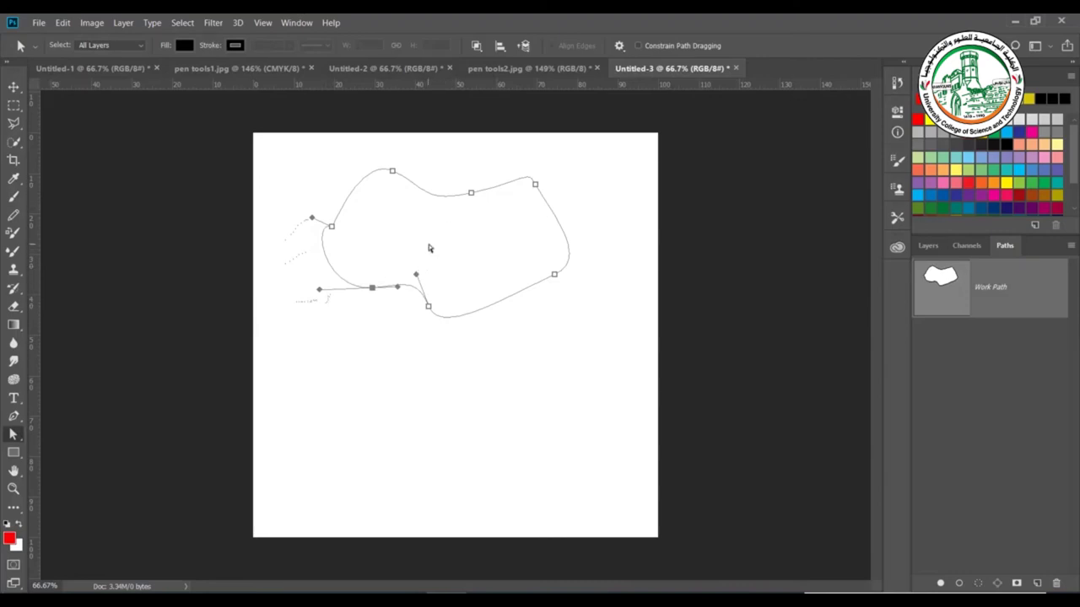
Step: Remove the shape's leftmost anchor and its upper-left anchor with the Pen tool
left_click(8, 415)
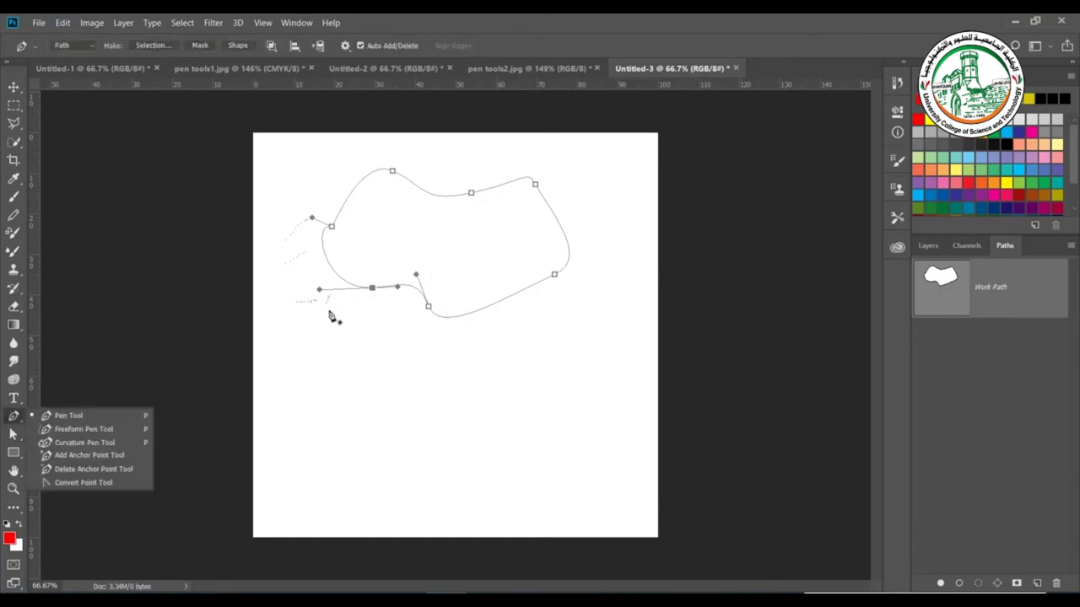
left_click(114, 415)
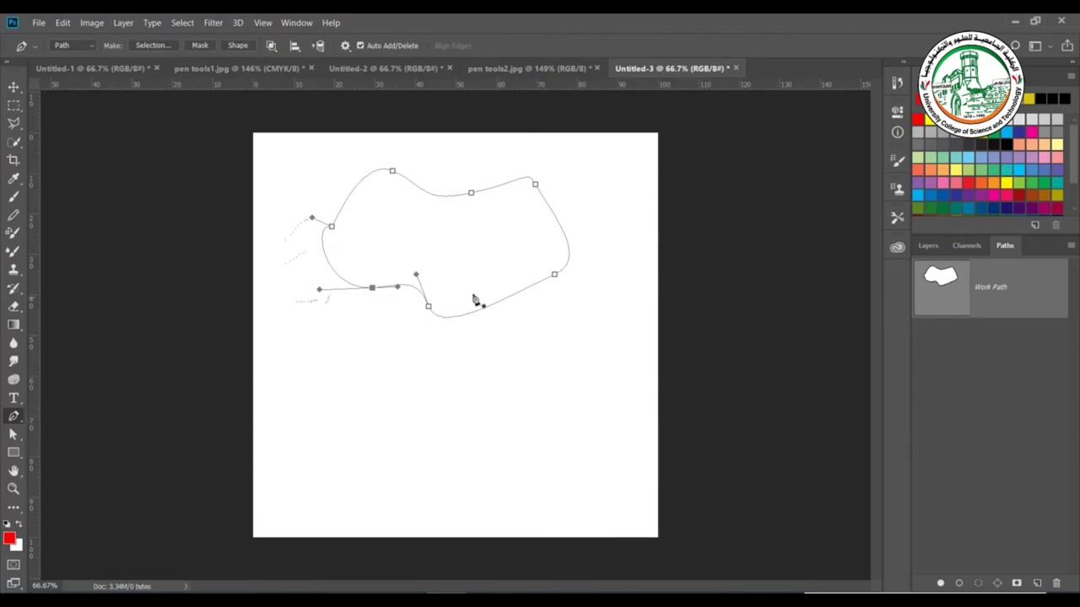
left_click(334, 229)
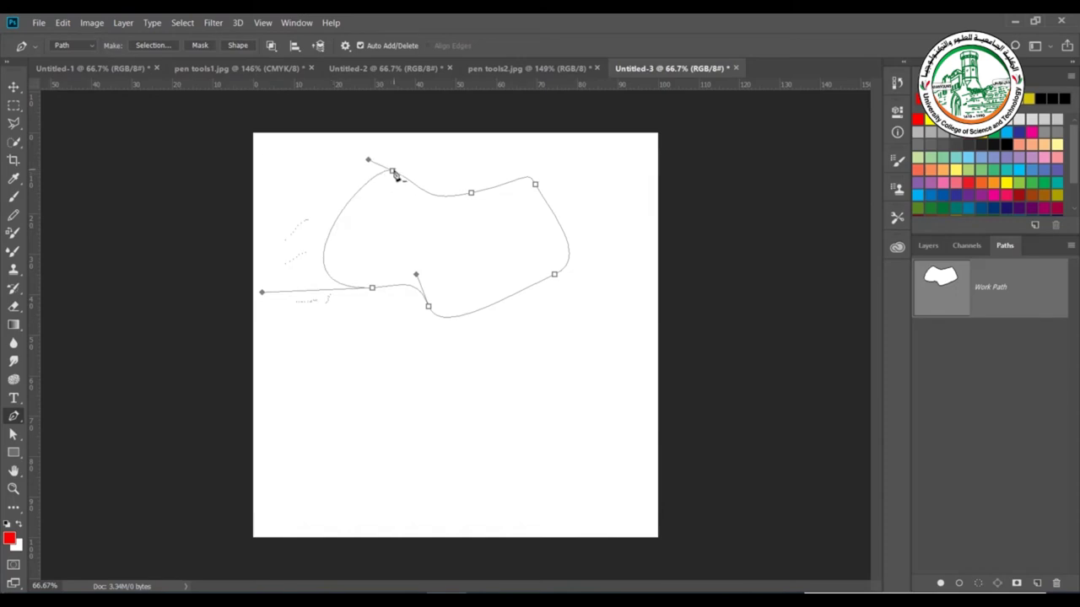
left_click(393, 173)
Step: Remove the middle anchor on the shape's upper edge with the Delete Anchor Point tool
right_click(13, 416)
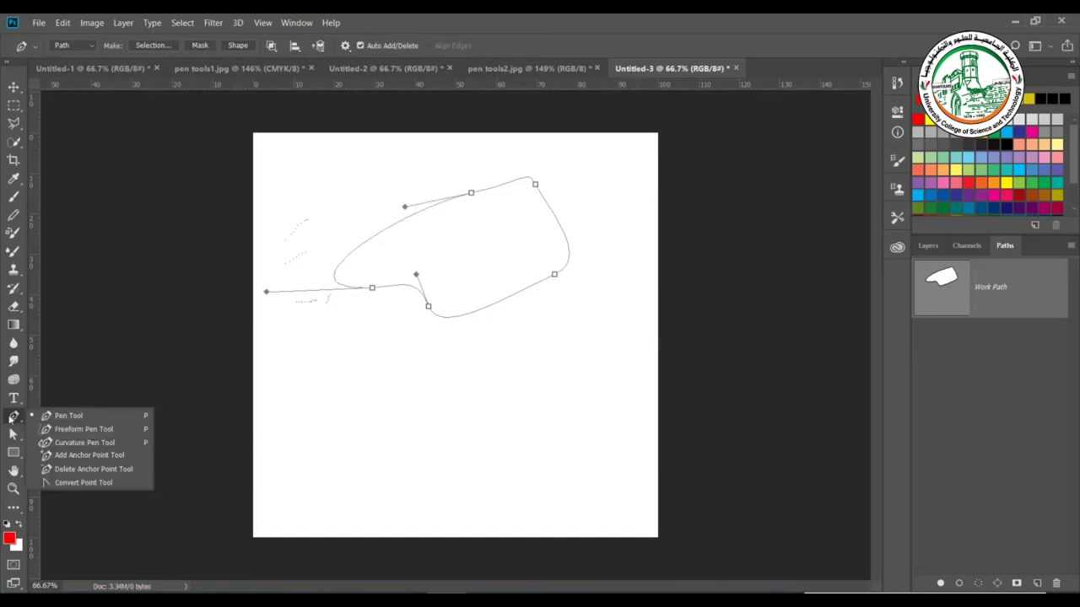
left_click(94, 473)
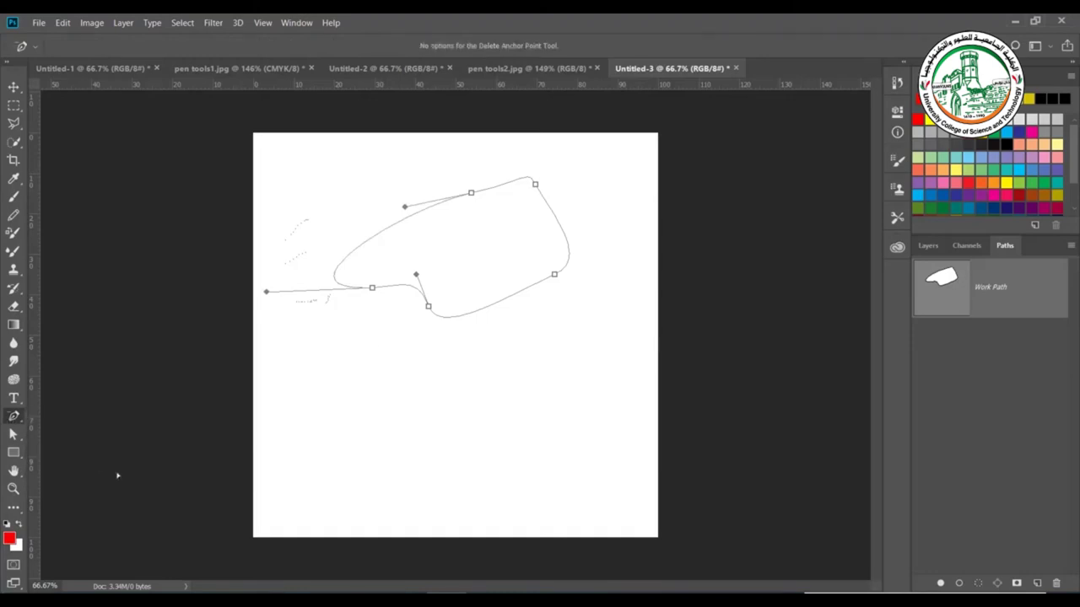
left_click(472, 195)
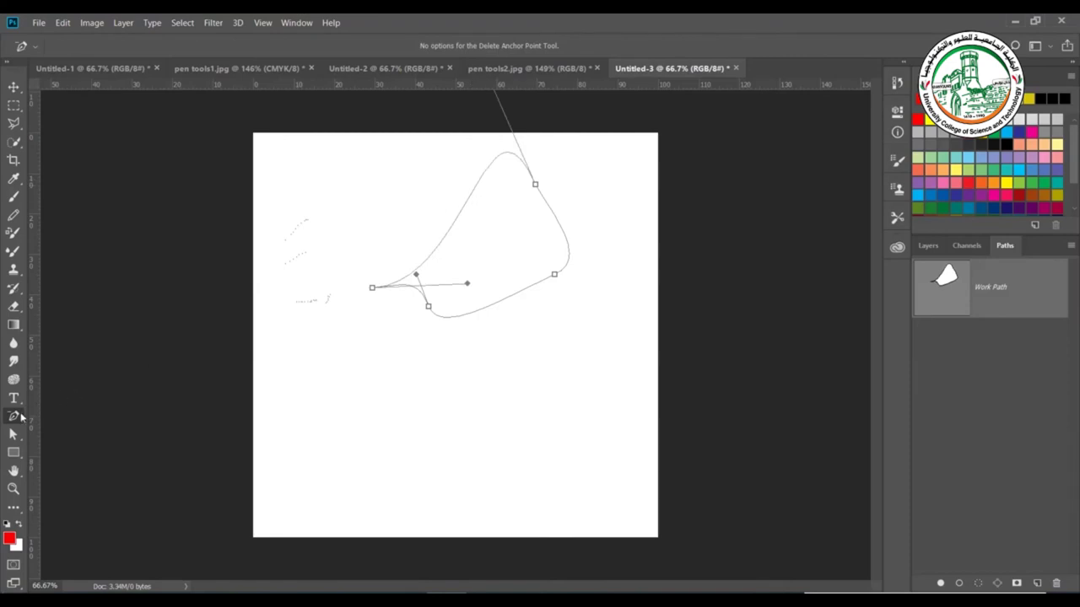
Step: Add two anchors on the shape's left side with the Pen tool, moving one to the upper left and the other to the lower left
right_click(14, 416)
left_click(70, 417)
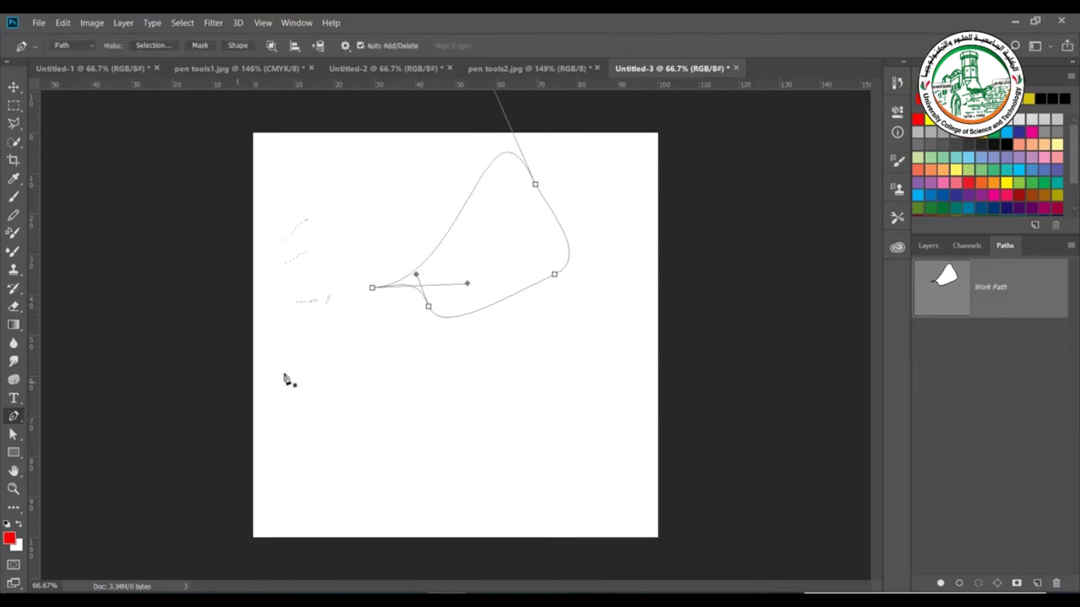
left_click(460, 214)
left_click_drag(461, 216, 351, 205)
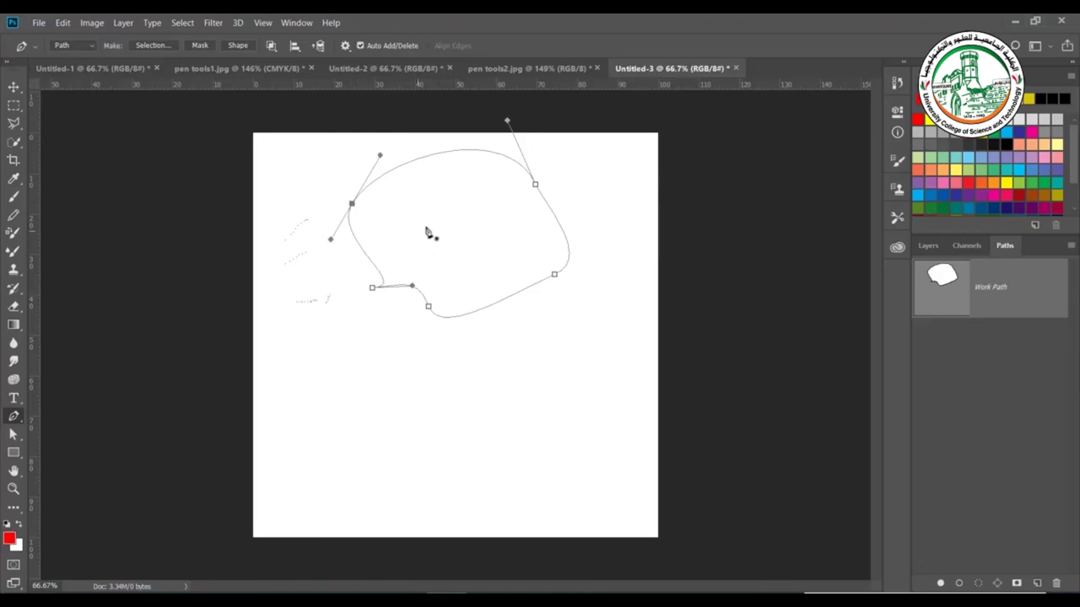
left_click(364, 253)
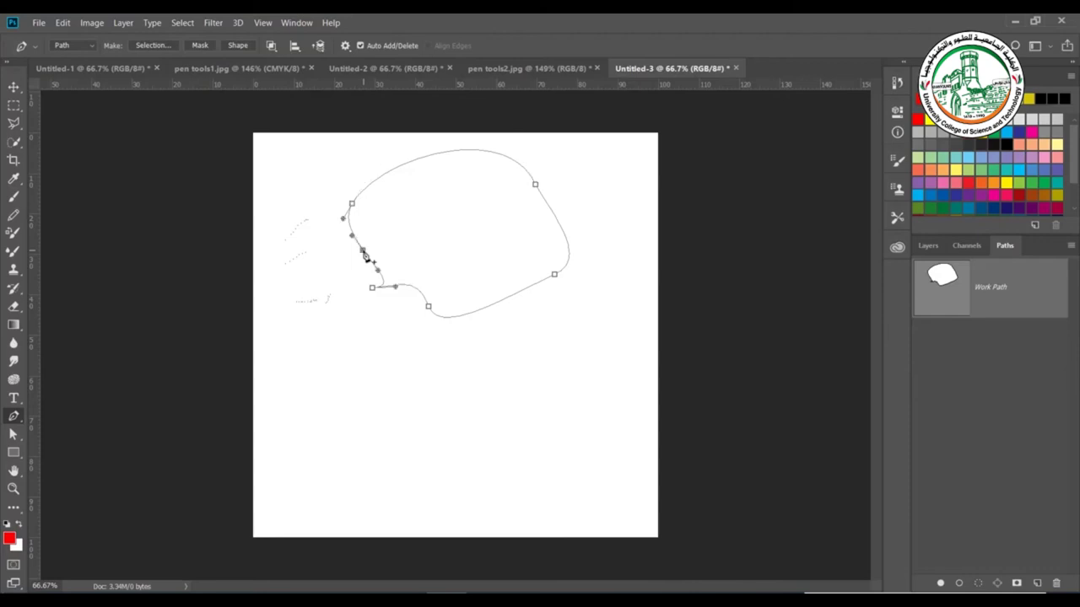
left_click_drag(364, 253, 303, 301)
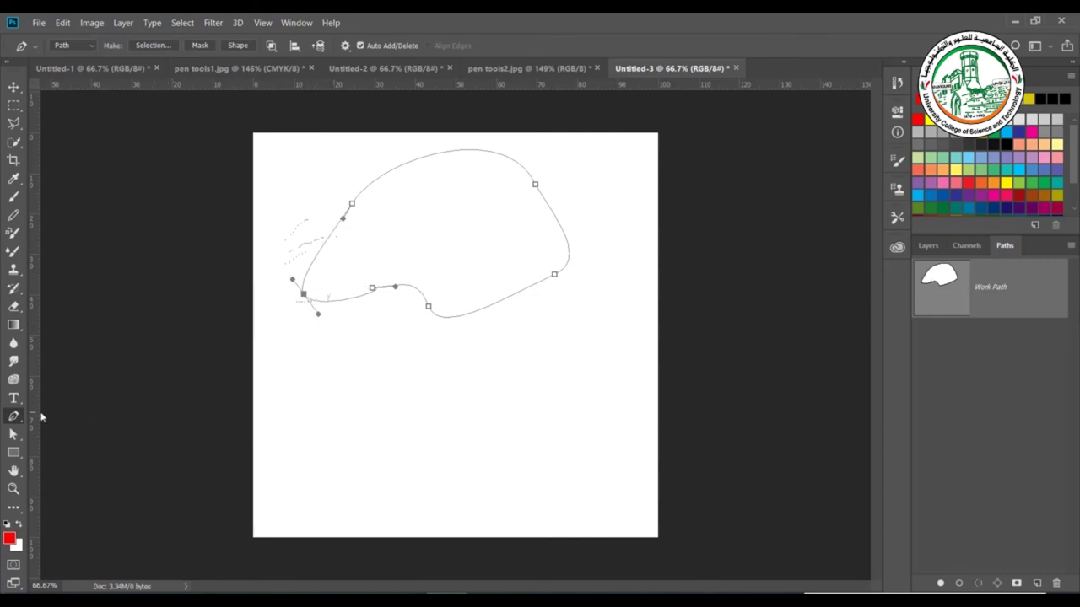
Step: Add two anchors along the shape's top curve with the Add Anchor Point tool
right_click(20, 425)
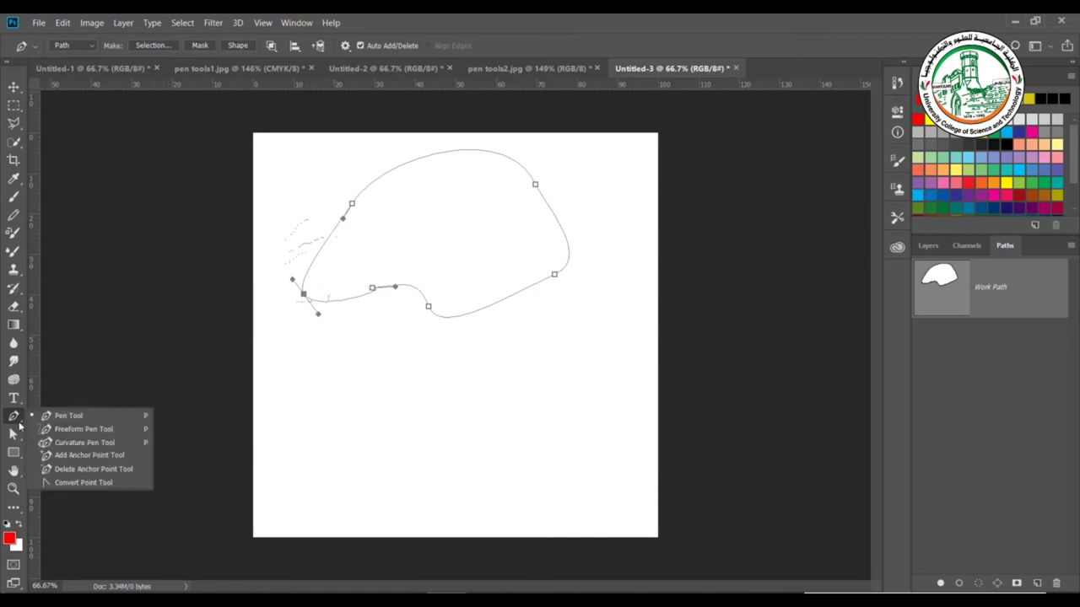
left_click(89, 455)
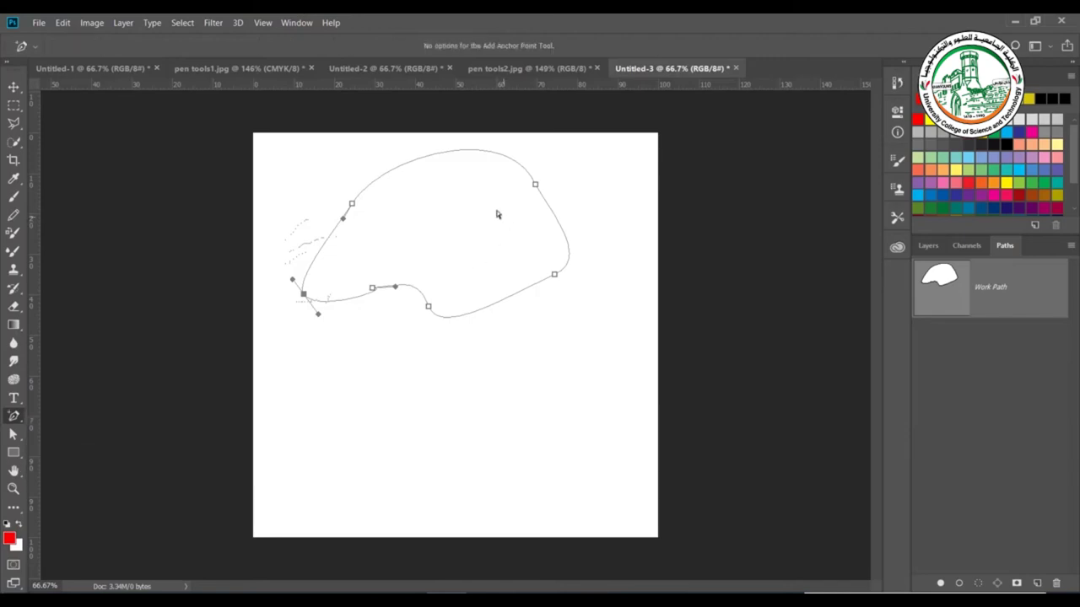
left_click(408, 162)
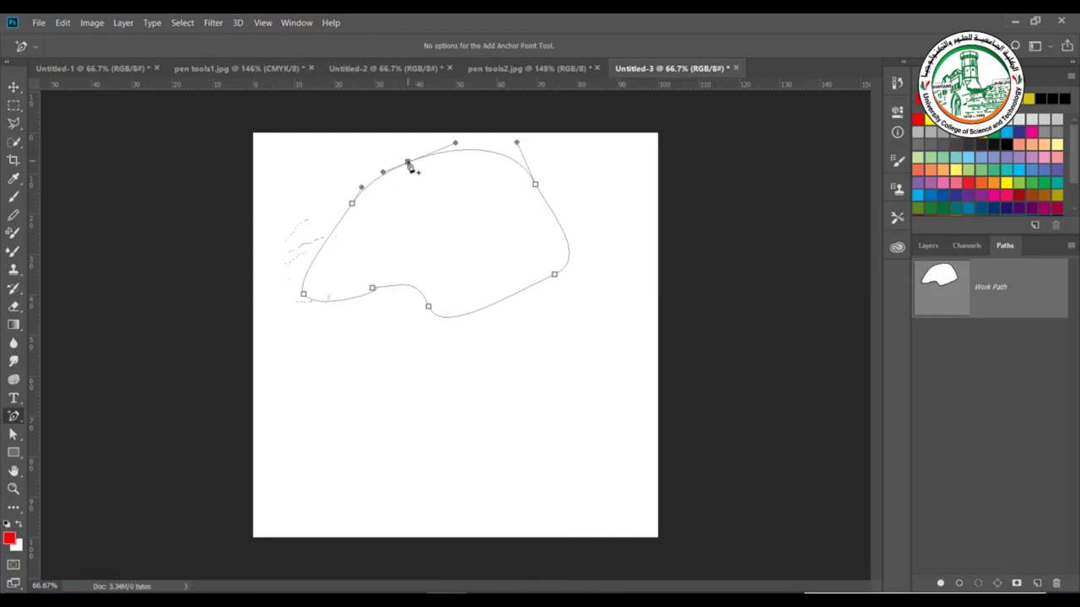
left_click(496, 154)
Step: Duplicate the whole closed shape, placing the copy directly below the original in the lower half of the canvas
key("p")
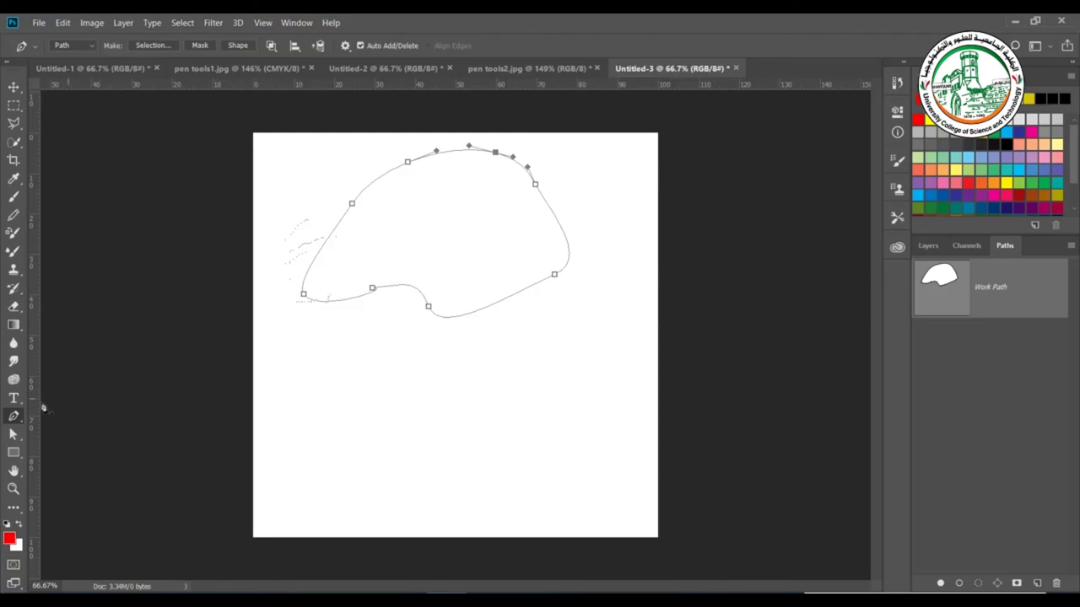
left_click(12, 436)
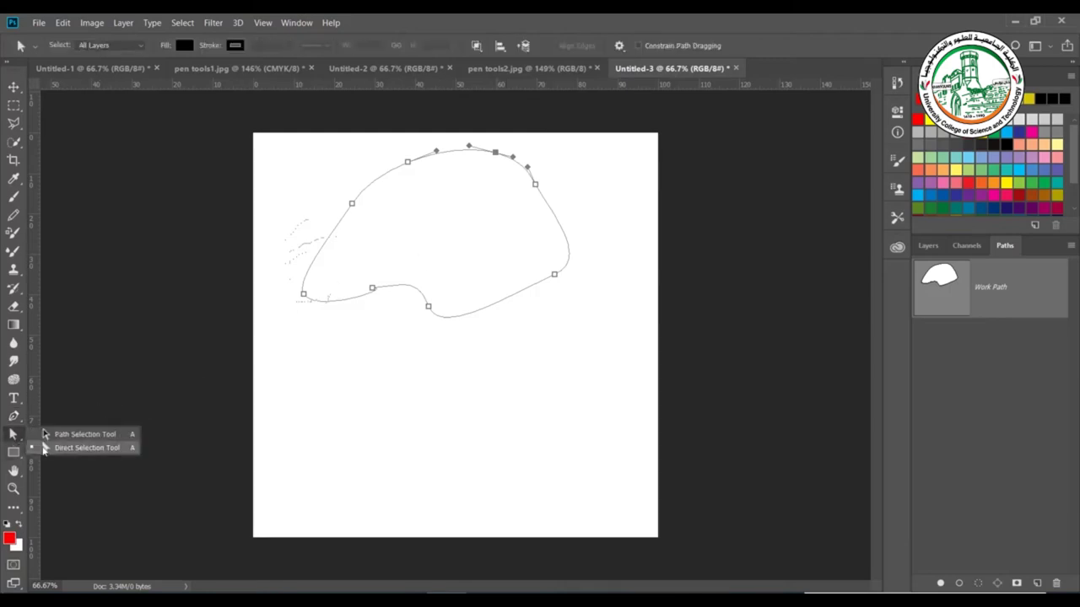
left_click(44, 448)
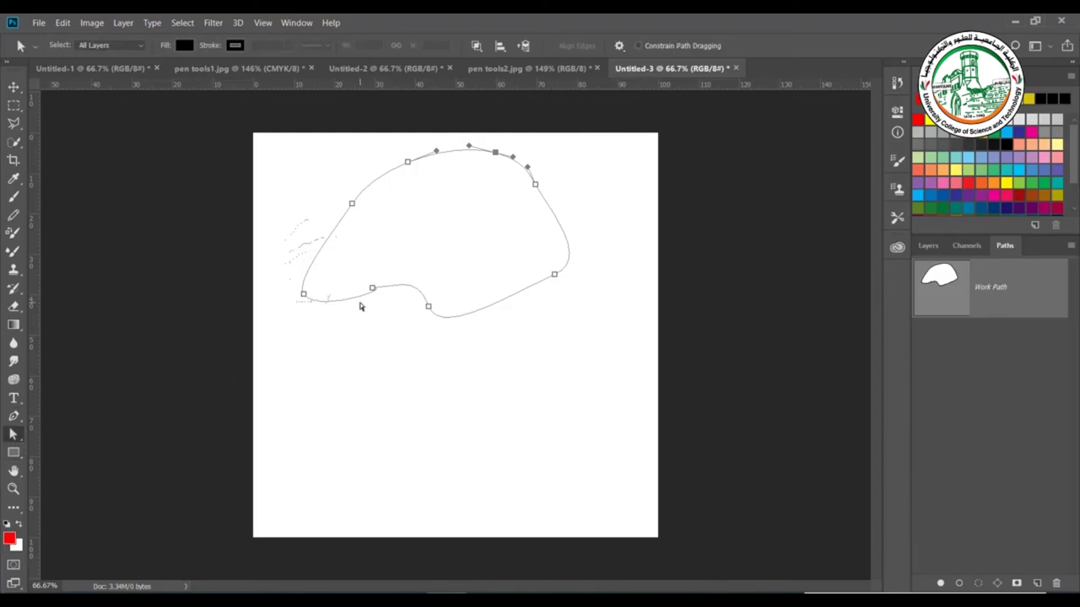
left_click_drag(414, 242, 388, 434)
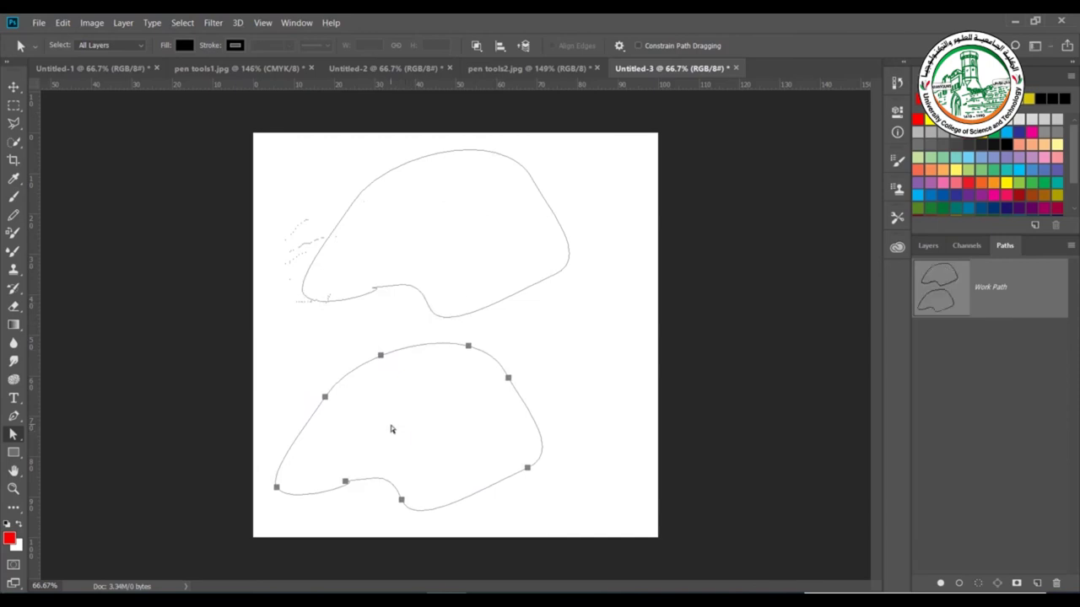
Step: Convert the lower shape's smooth anchors to corner points with the Convert Point tool so all its edges are straight
key("p")
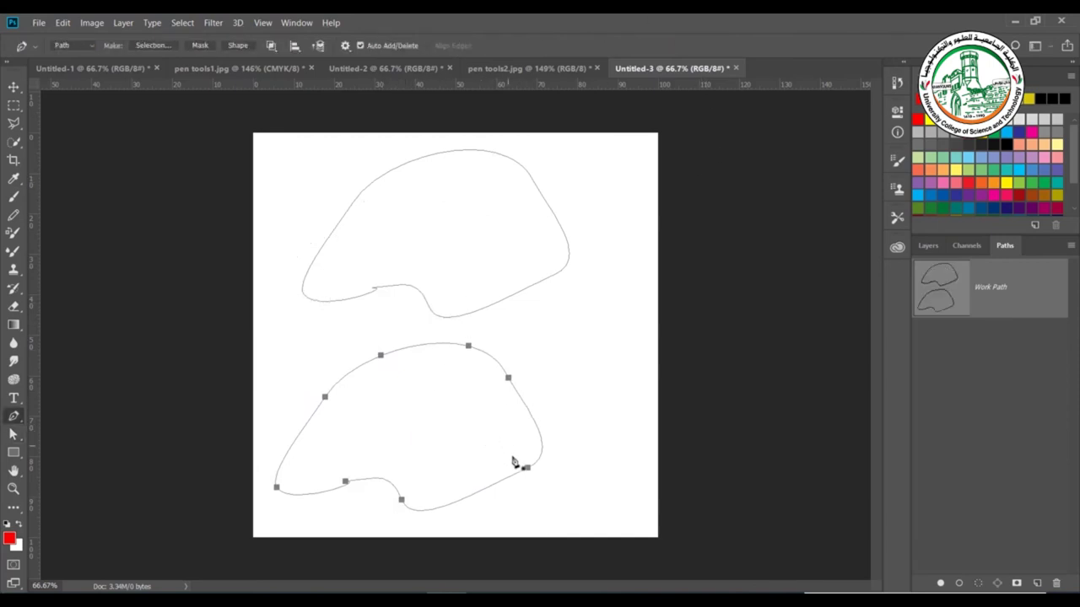
left_click(19, 416)
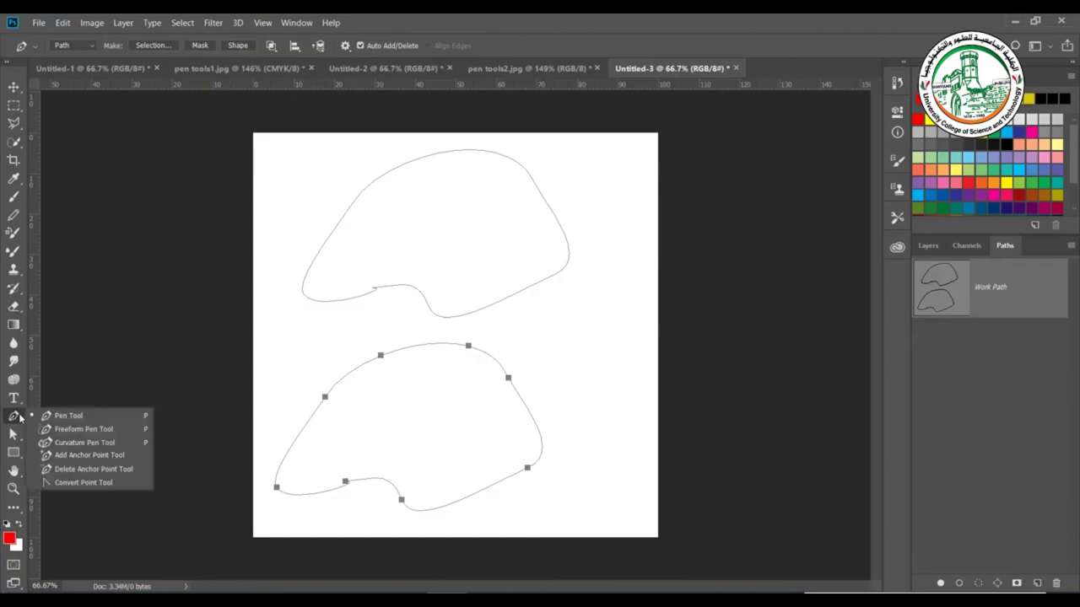
left_click(82, 482)
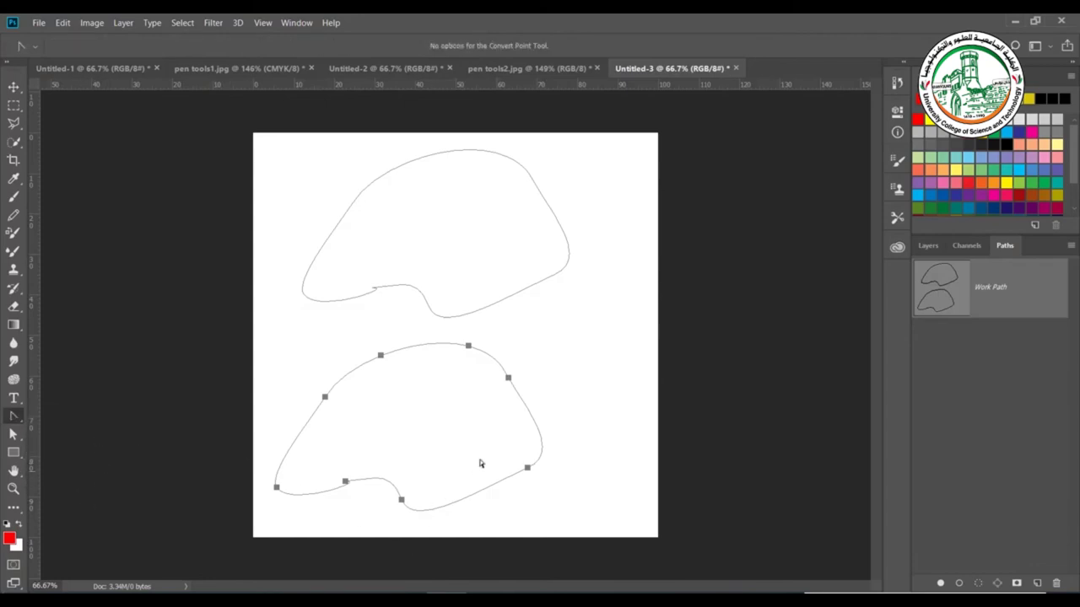
left_click(527, 469)
left_click(507, 379)
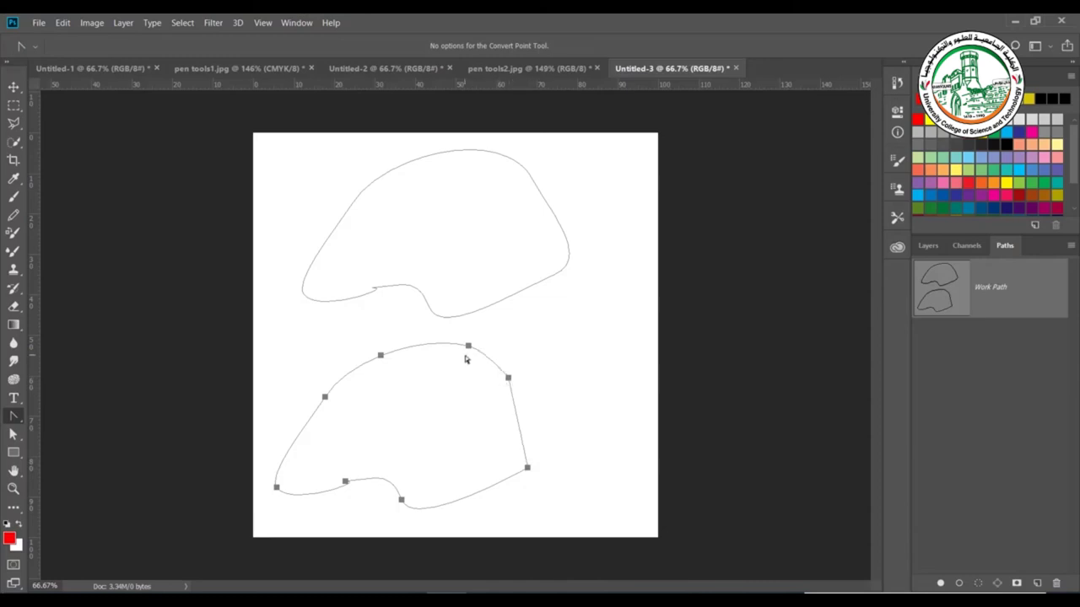
left_click(468, 347)
left_click(382, 356)
left_click(325, 398)
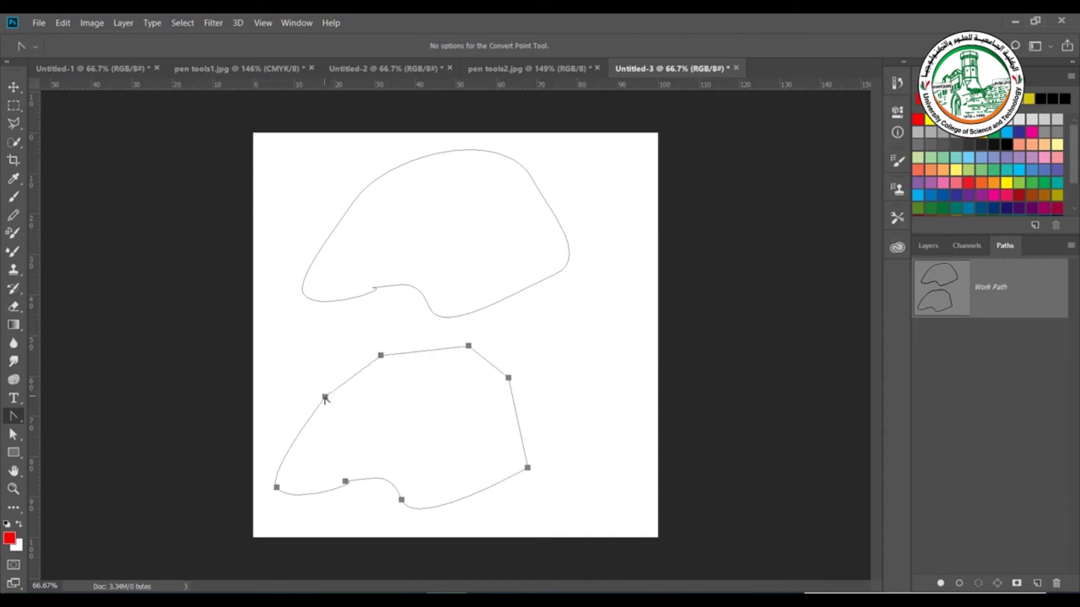
left_click(277, 488)
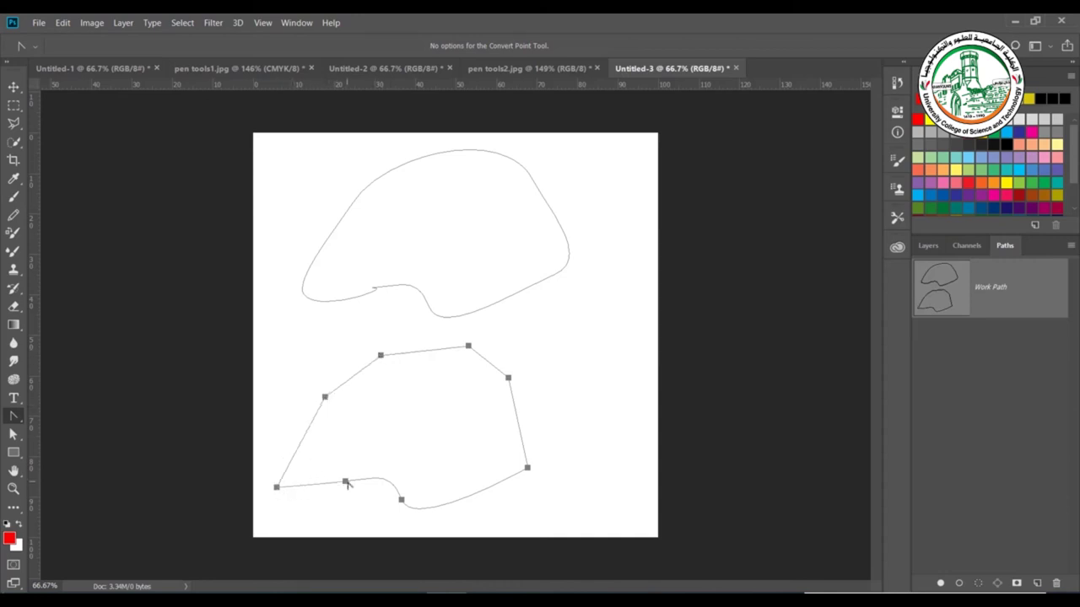
left_click(402, 501)
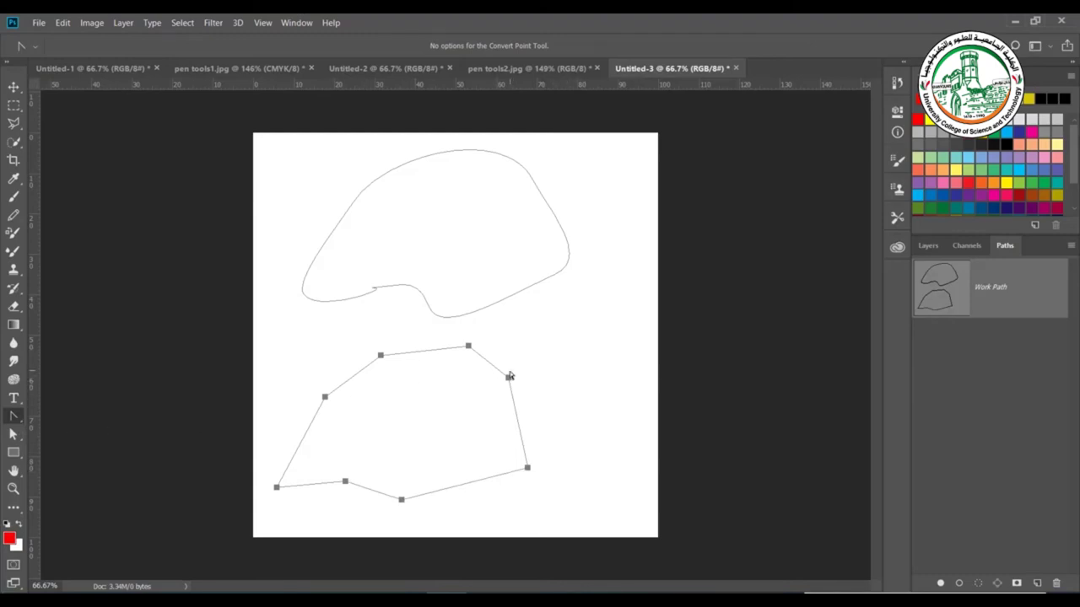
Step: Pull curve handles out of the lower shape's two right-hand anchors, its two bottom notch anchors and its lower-left anchor
left_click_drag(508, 378, 548, 442)
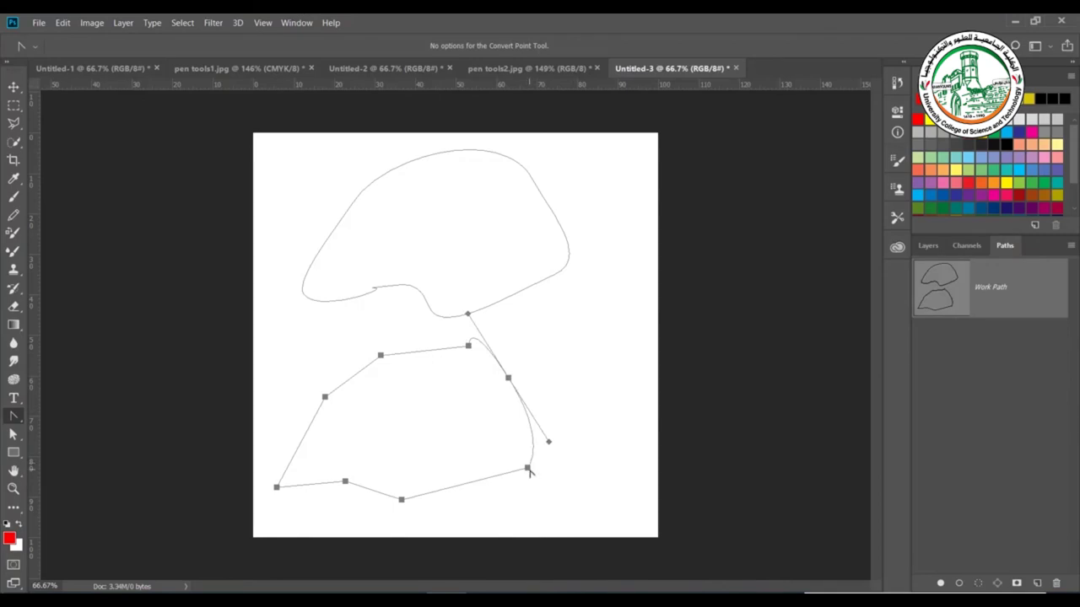
left_click_drag(527, 468, 540, 507)
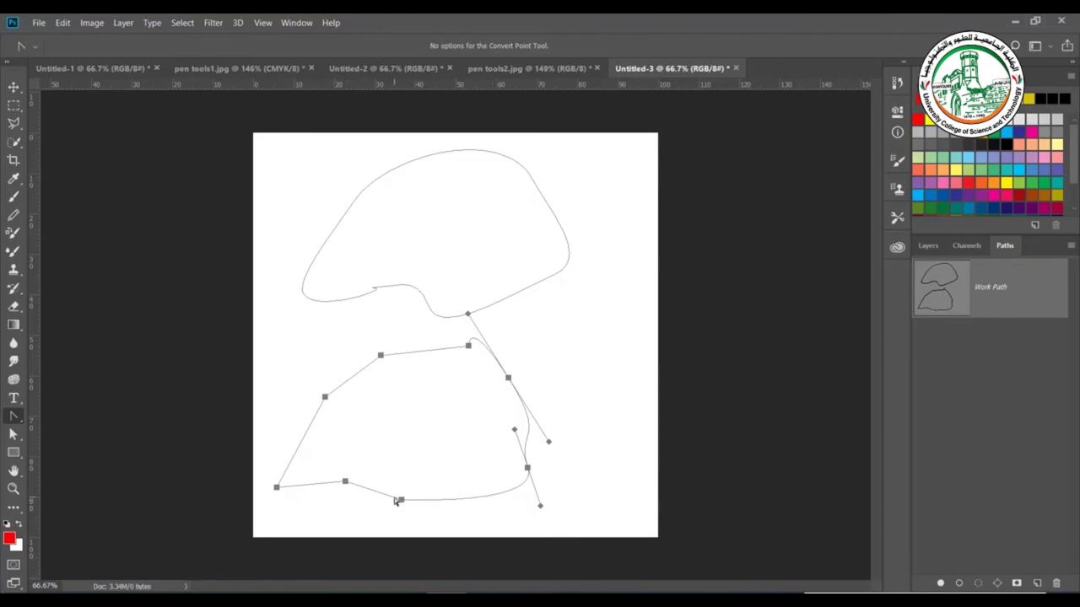
left_click_drag(402, 500, 461, 467)
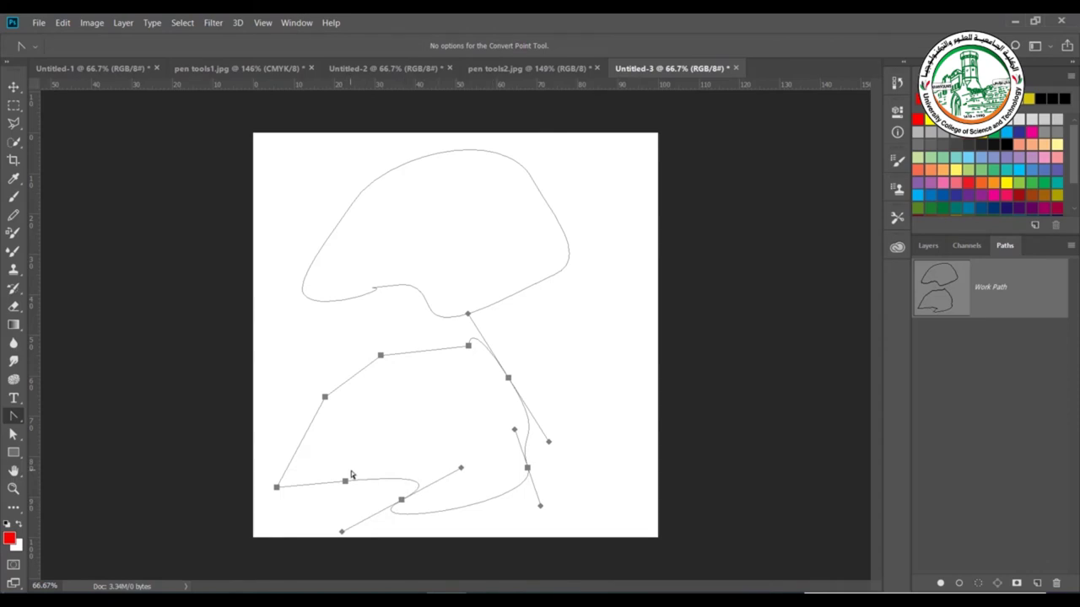
left_click_drag(347, 482, 380, 461)
left_click_drag(275, 486, 277, 447)
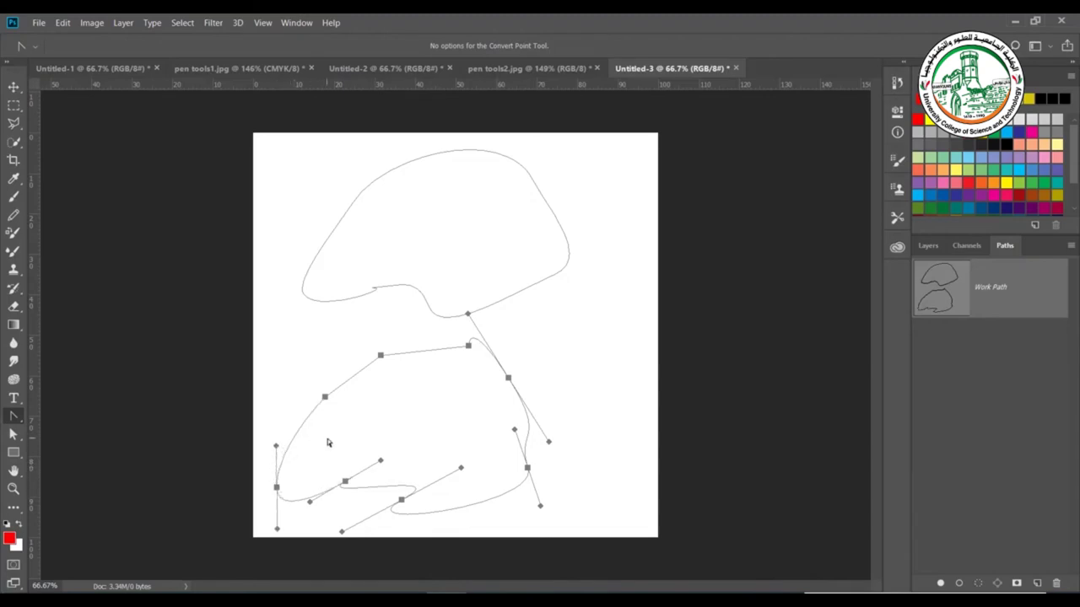
Step: Draw a curving path of twelve points to the right of the lower shape with the Curvature Pen tool, and delete it
right_click(11, 421)
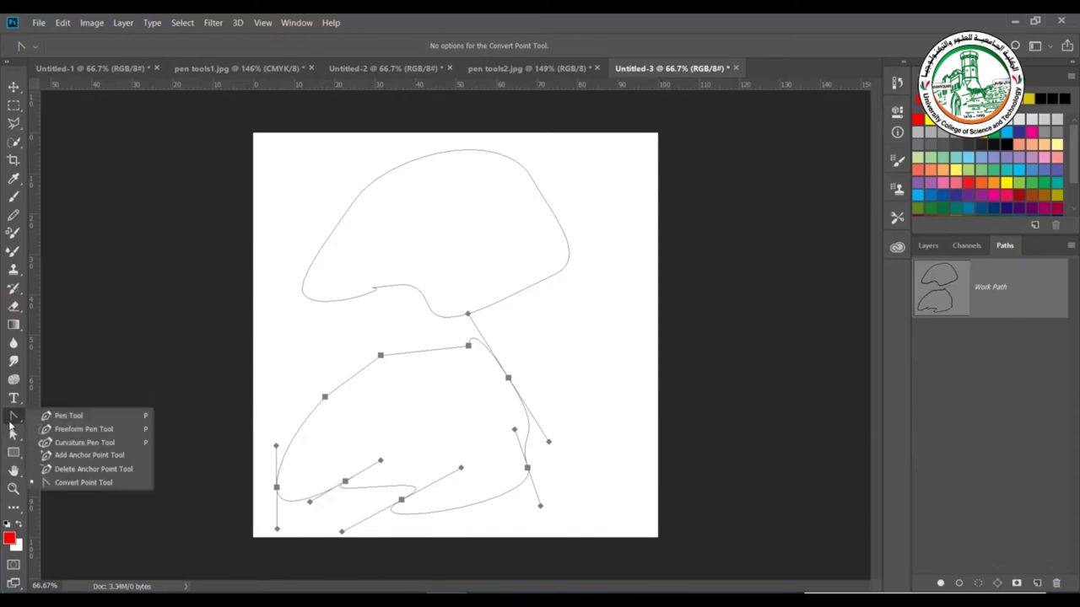
left_click(77, 442)
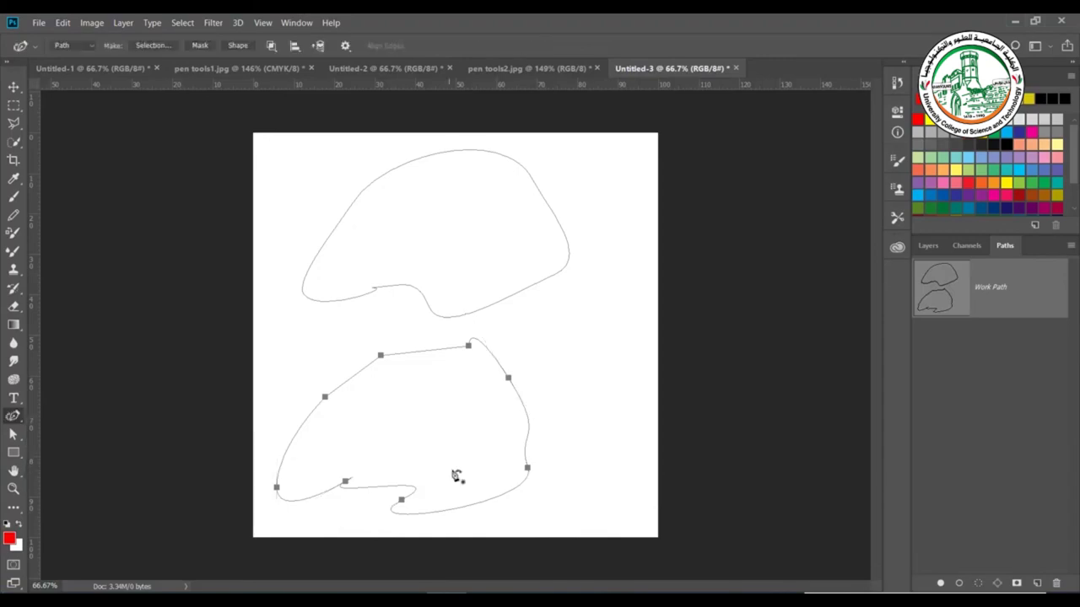
key("Escape")
left_click(581, 348)
left_click(587, 337)
left_click(654, 292)
left_click(650, 317)
left_click(632, 365)
left_click(634, 445)
left_click(561, 437)
left_click(619, 386)
left_click(564, 389)
left_click(559, 362)
left_click(555, 315)
left_click(586, 296)
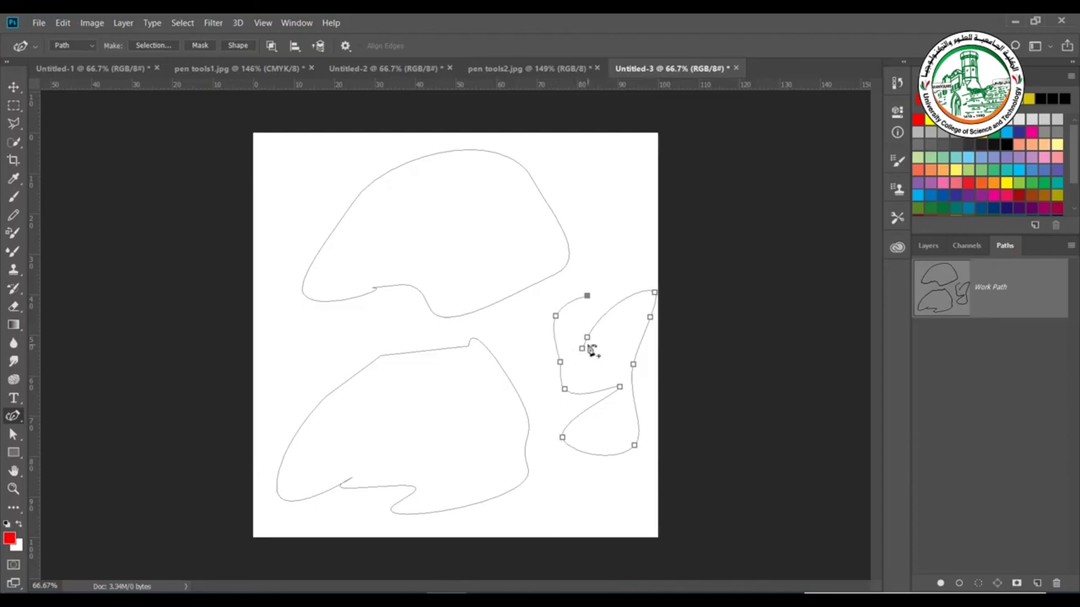
left_click(582, 348)
key("Delete")
Step: Draw freehand paths to the right of the lower shape and inside it with the Freeform Pen tool
right_click(12, 415)
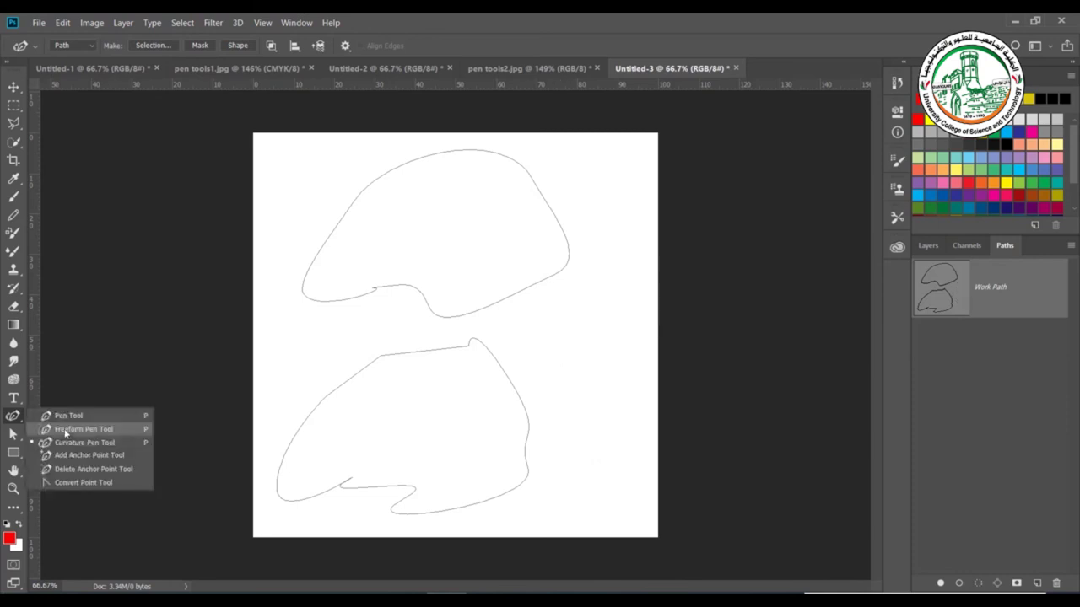
left_click(65, 432)
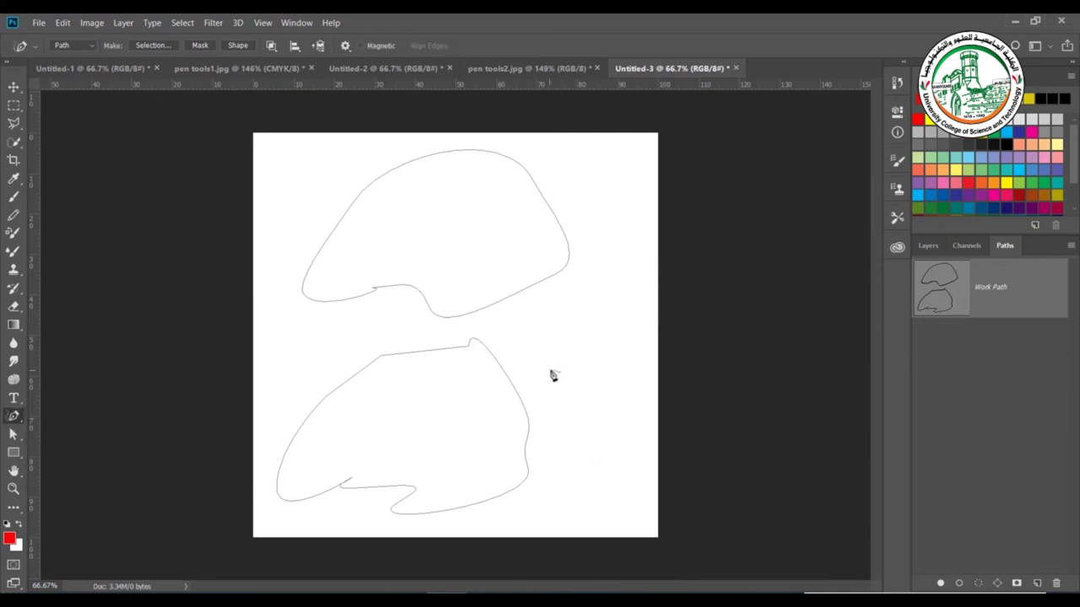
mouse_move(555, 366)
left_mouse_down()
mouse_move(598, 326)
mouse_move(633, 353)
mouse_move(628, 434)
mouse_move(580, 495)
mouse_move(559, 490)
mouse_move(576, 419)
mouse_move(554, 369)
left_mouse_up()
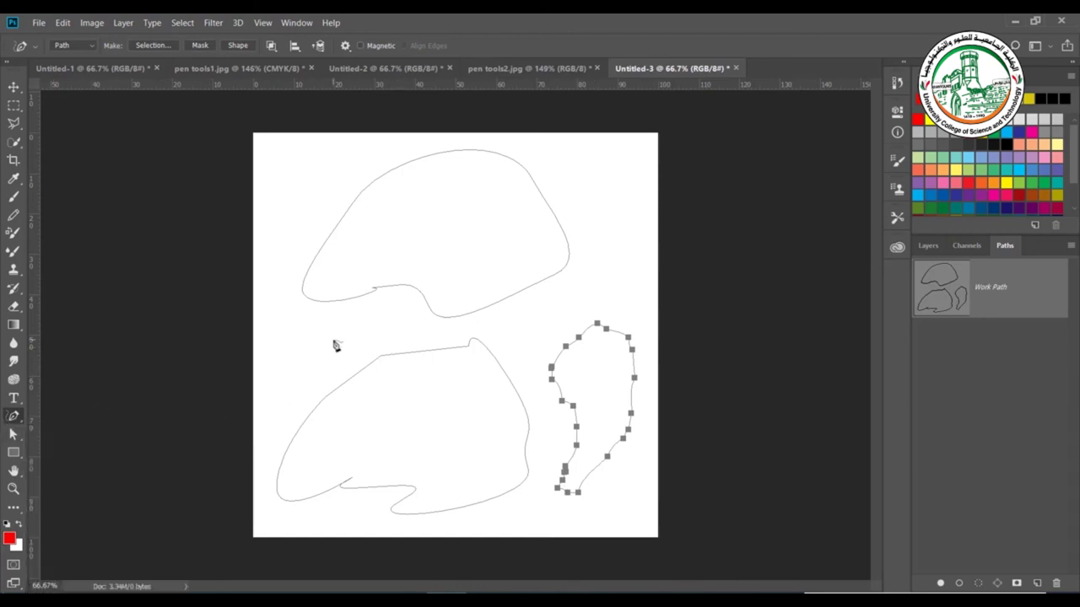
mouse_move(372, 473)
left_mouse_down()
mouse_move(349, 444)
mouse_move(389, 412)
mouse_move(422, 419)
mouse_move(437, 455)
mouse_move(474, 435)
mouse_move(477, 418)
mouse_move(497, 441)
mouse_move(494, 460)
mouse_move(476, 471)
mouse_move(434, 447)
mouse_move(372, 474)
left_mouse_up()
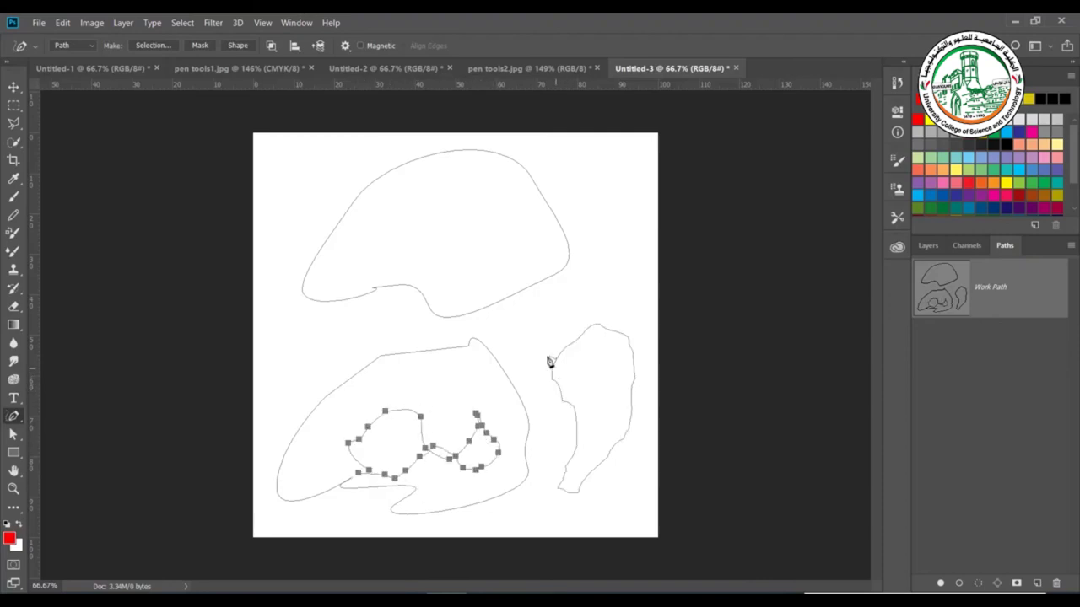
mouse_move(516, 330)
left_mouse_down()
mouse_move(572, 317)
mouse_move(629, 252)
mouse_move(644, 323)
left_mouse_up()
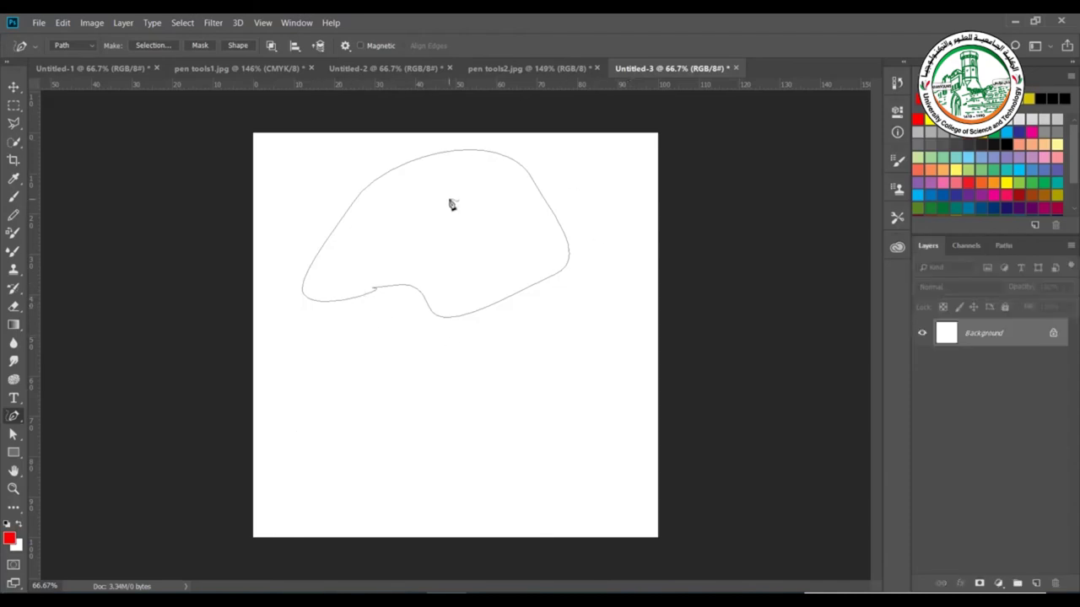
Step: Turn the upper path into a new anti-aliased selection with a 0-pixel feather radius, and release the selection
left_click(166, 48)
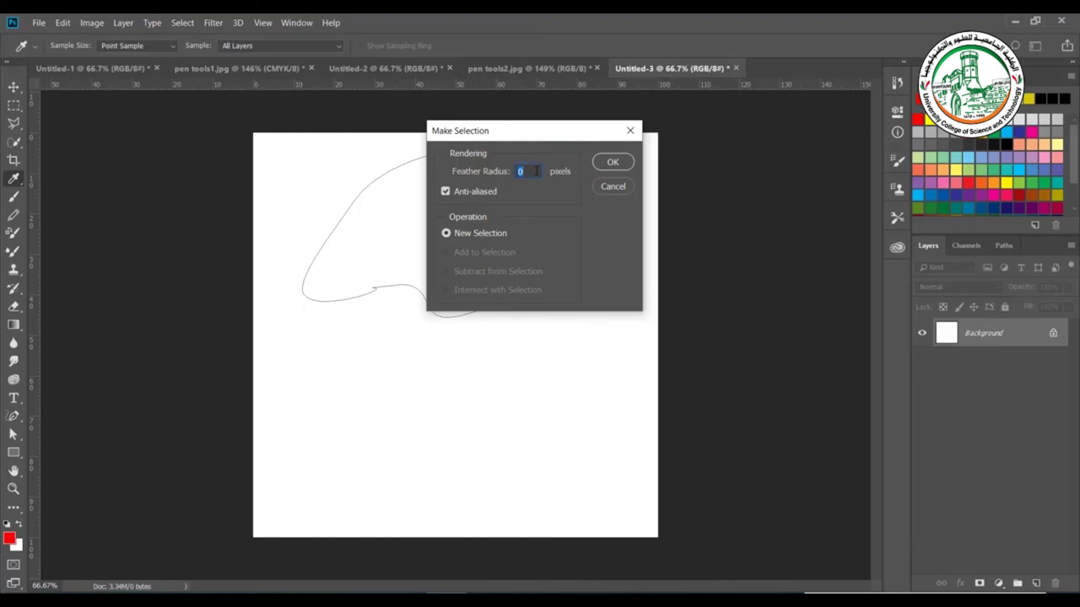
left_click(624, 163)
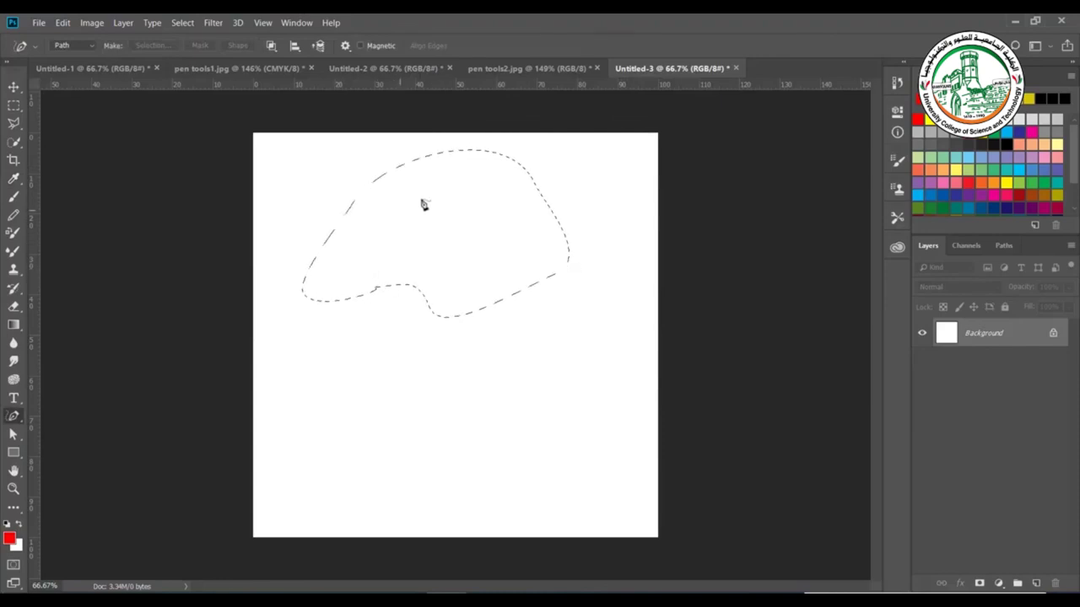
key("ctrl+d")
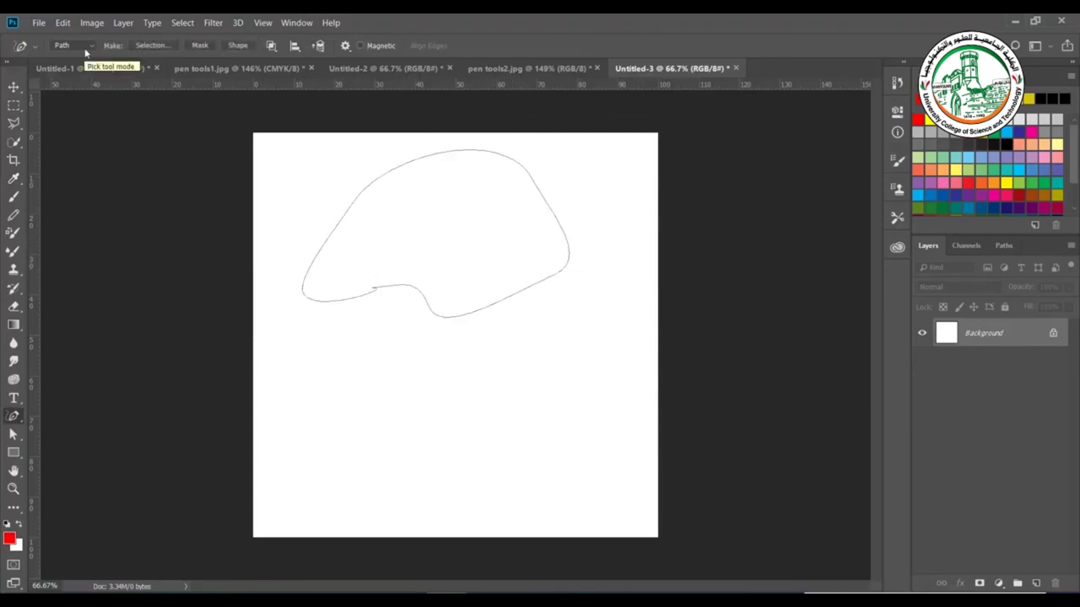
Step: Convert the upper path into a red-filled shape layer and delete that layer
left_click(203, 46)
left_click(239, 44)
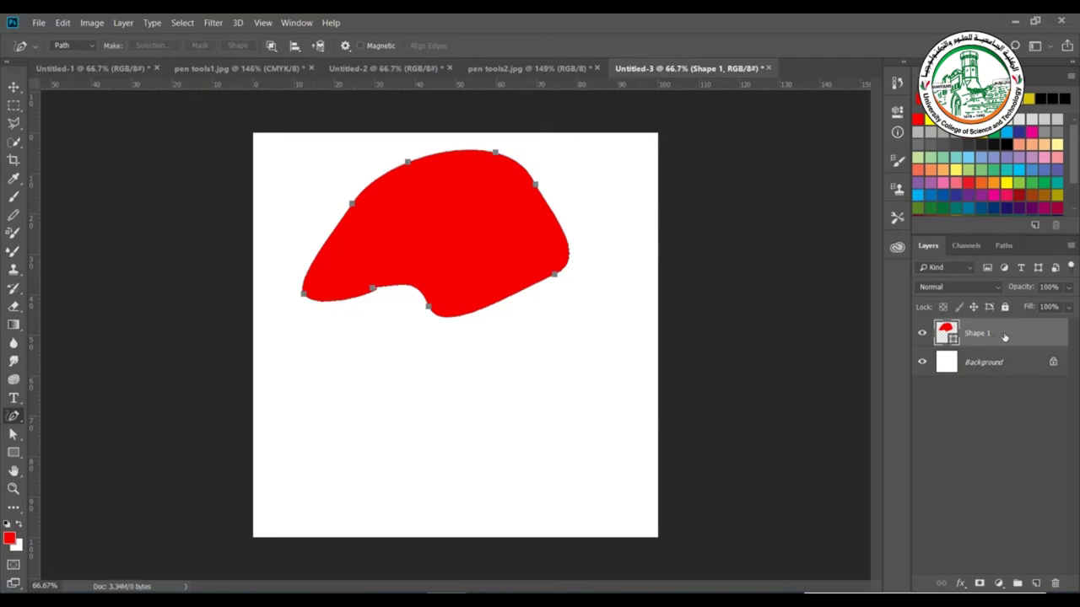
key("Delete")
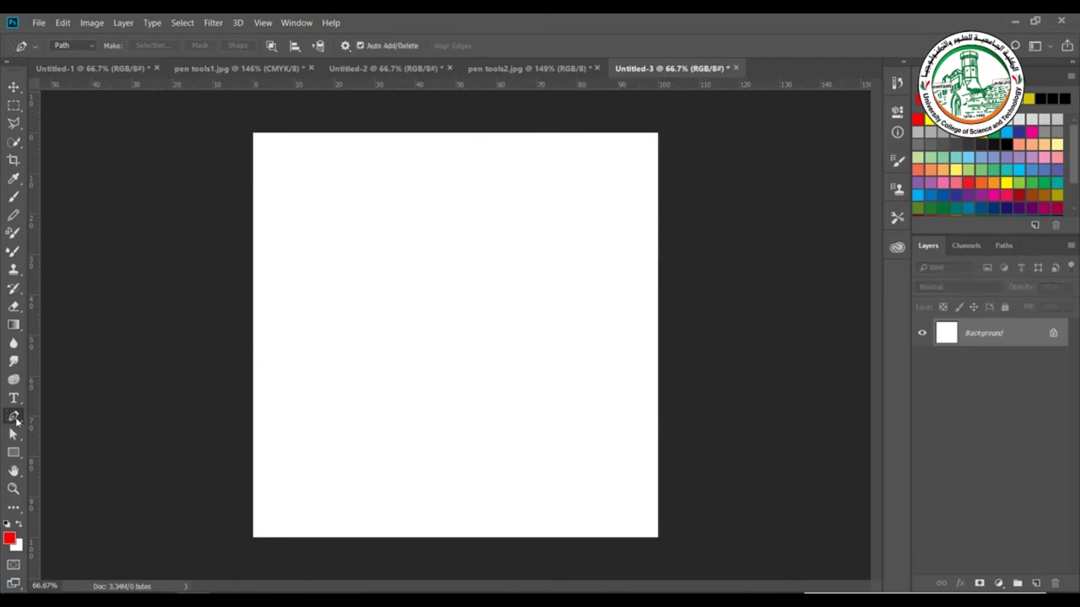
Step: Draw a closed, straight-sided polygon with seven corners and a notch in its lower edge using the Pen tool
left_click(315, 305)
left_click(434, 213)
left_click(564, 343)
left_click(541, 437)
left_click(482, 420)
left_click(445, 404)
left_click(361, 474)
left_click(316, 304)
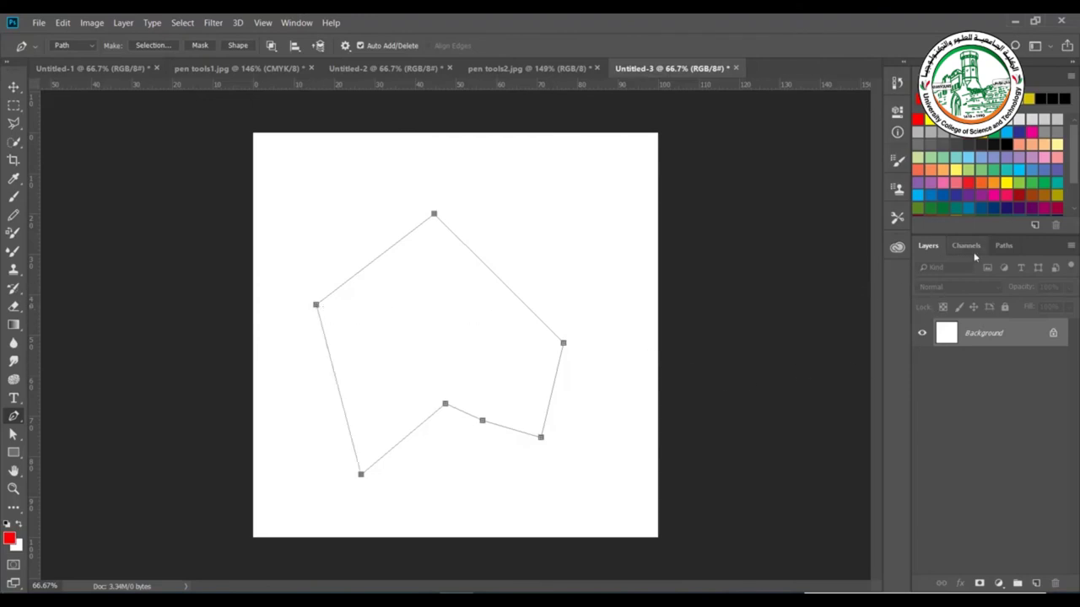
Step: Add a new layer and fill the polygon's work path on it with the red foreground colour
left_click(1005, 246)
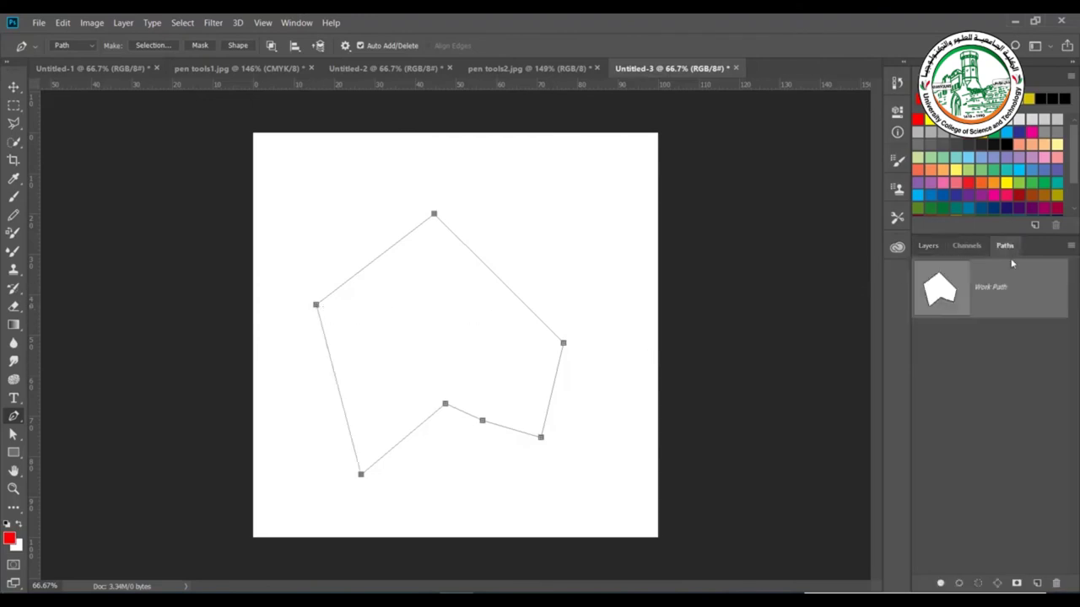
left_click(926, 245)
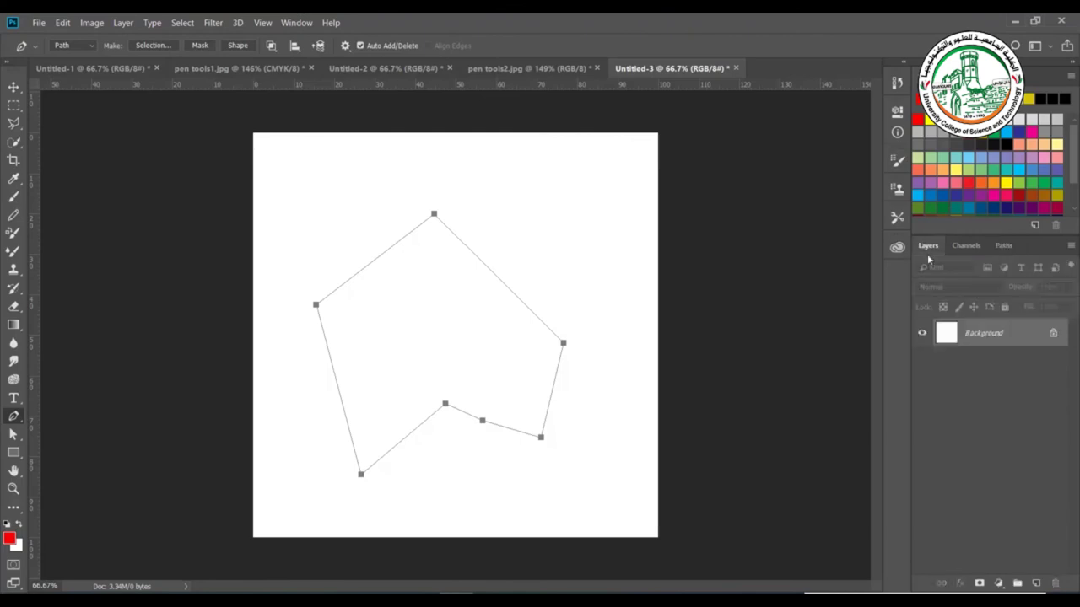
left_click(1036, 583)
left_click(1012, 248)
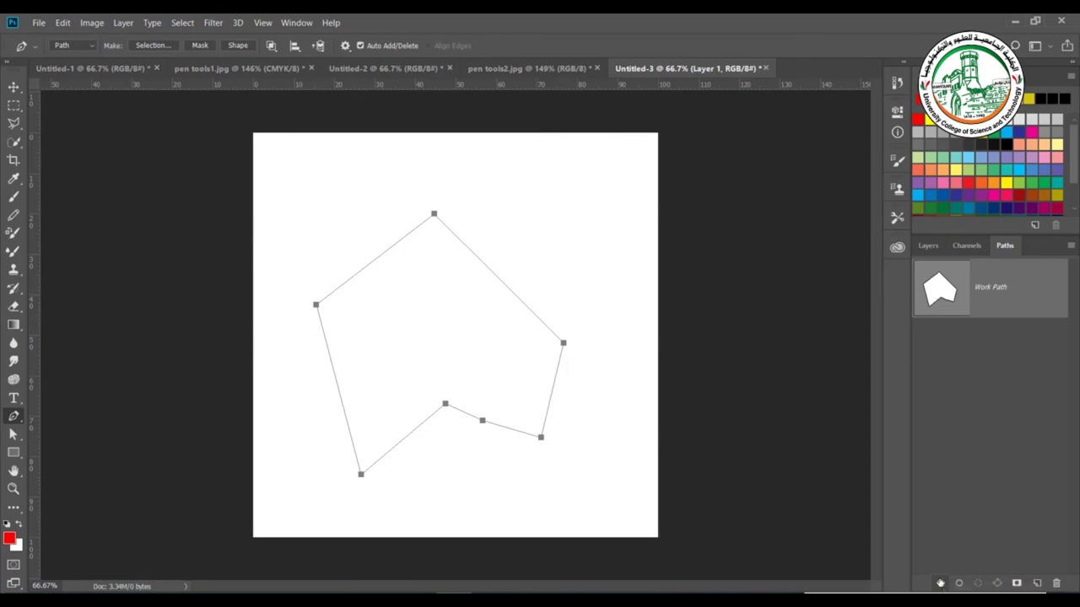
left_click(940, 583)
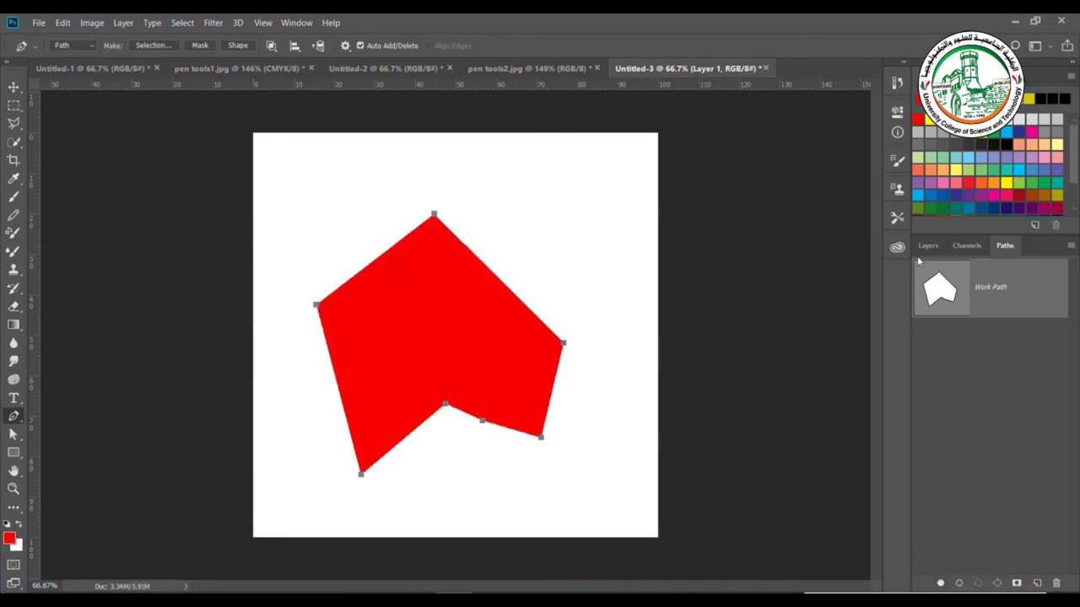
left_click(927, 246)
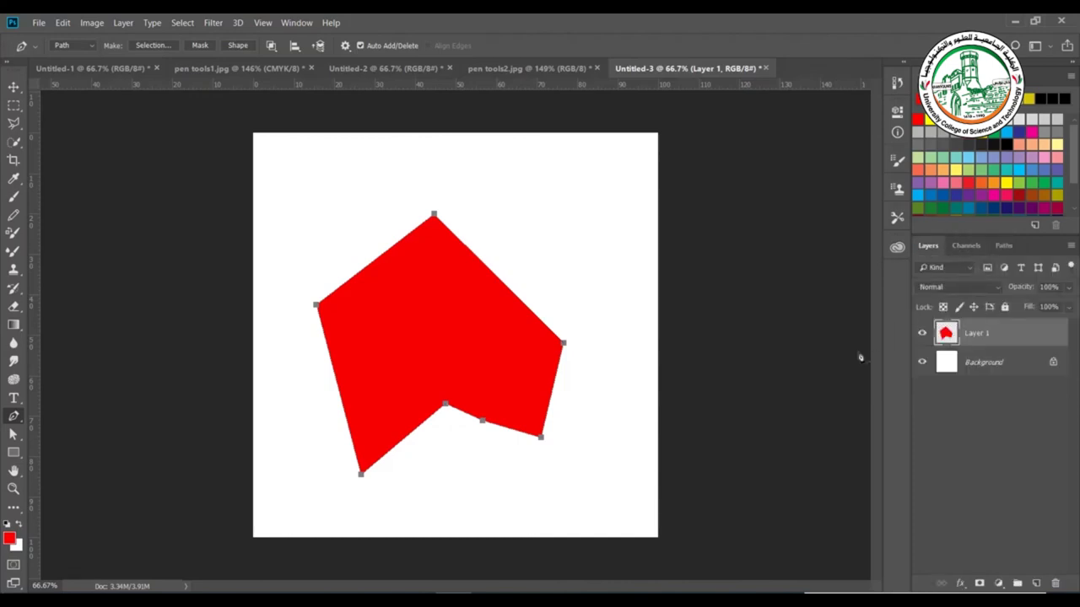
left_click(1004, 245)
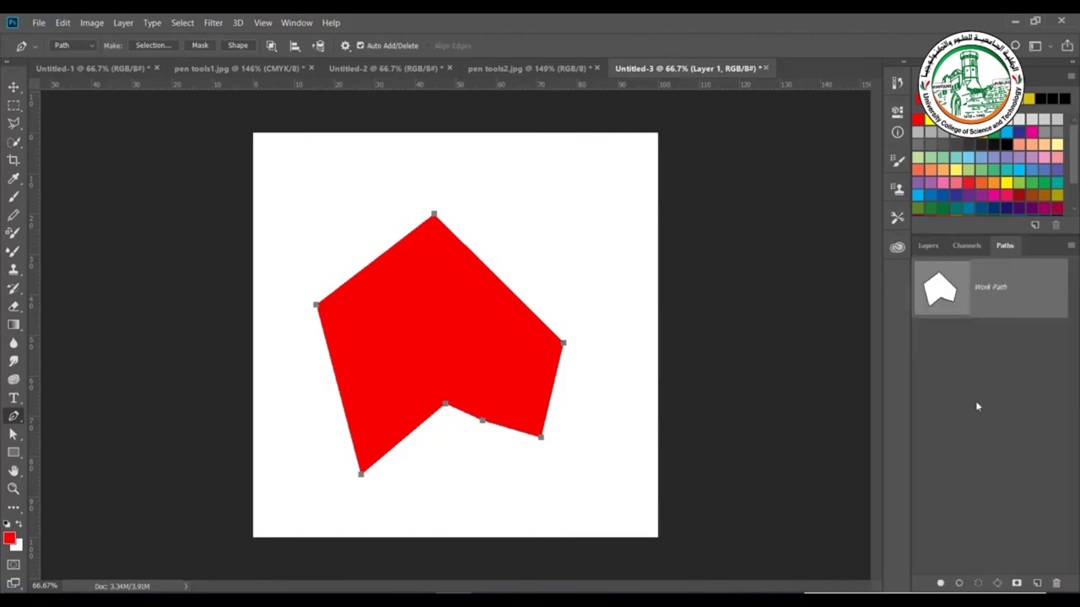
Step: Load the polygon's work path as a selection and release it, once with the Pen tool and once with the Move tool active
left_click(978, 584)
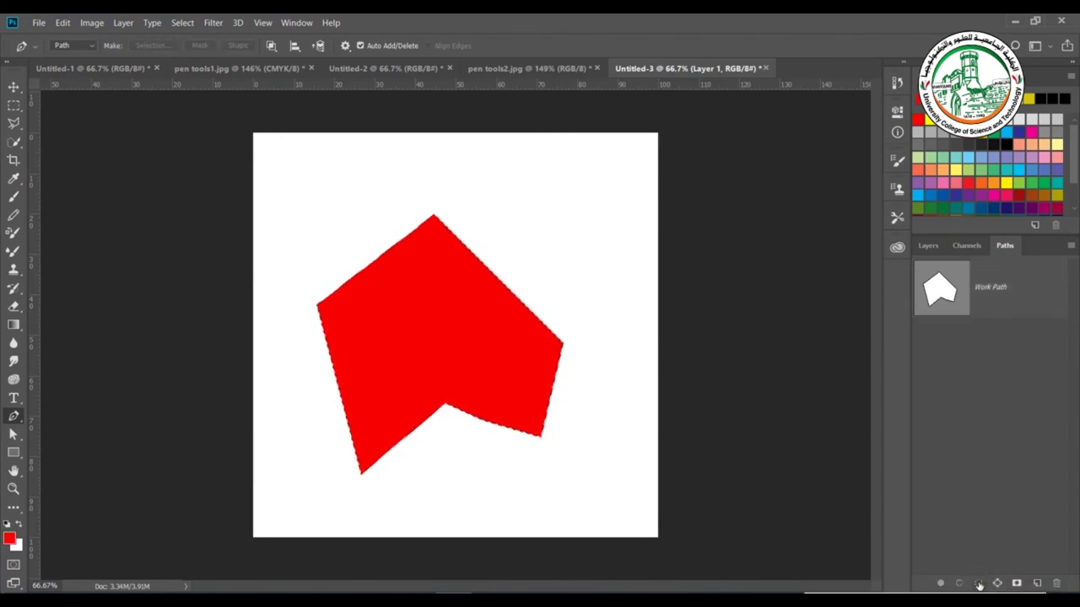
key("ctrl+d")
left_click(987, 287)
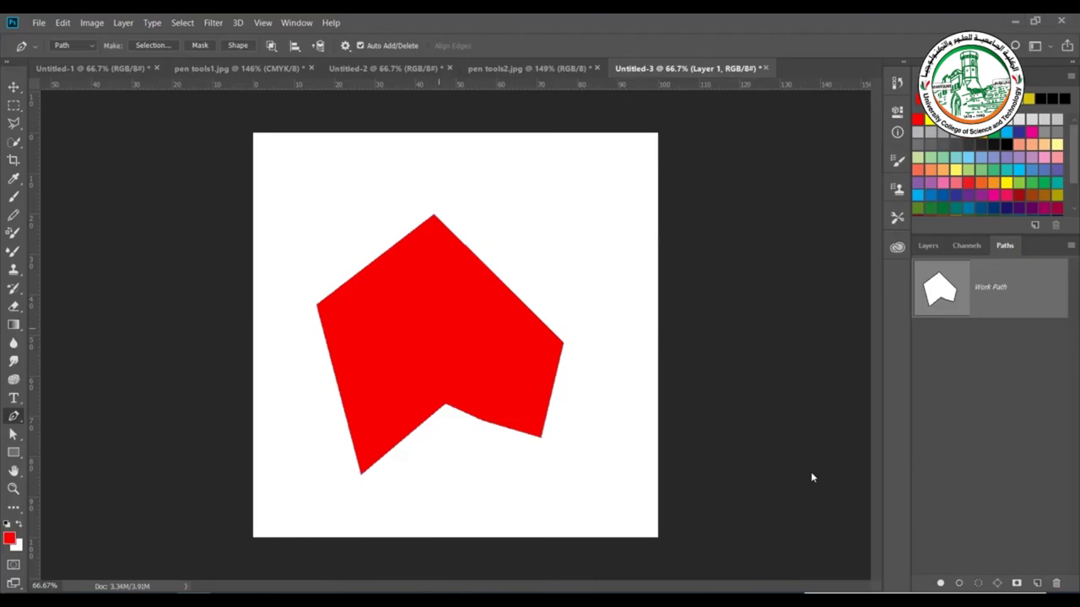
key("v")
key("ctrl+Return")
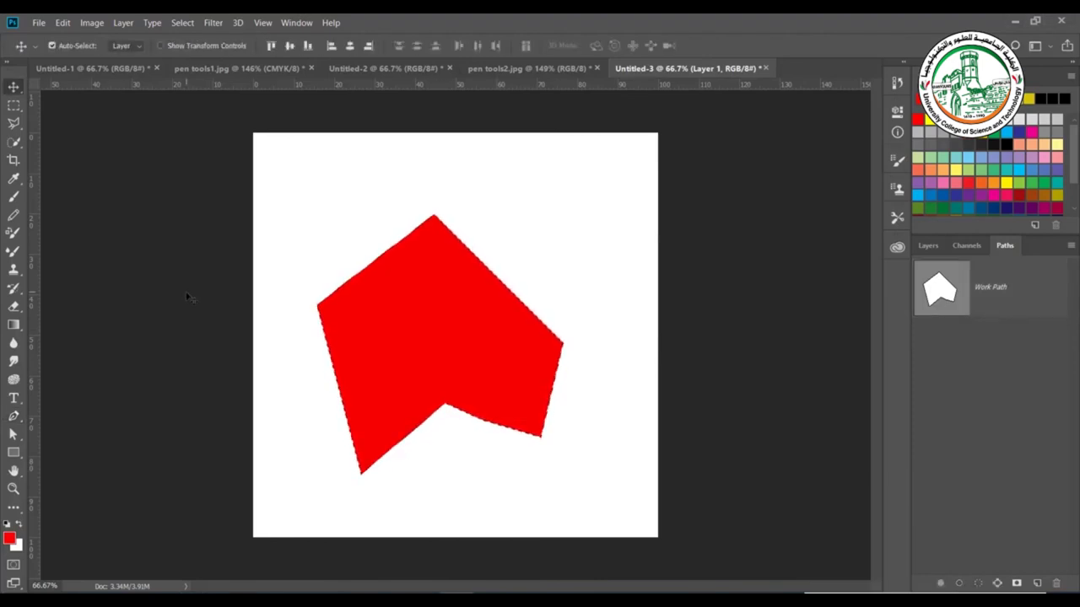
key("p")
key("ctrl+d")
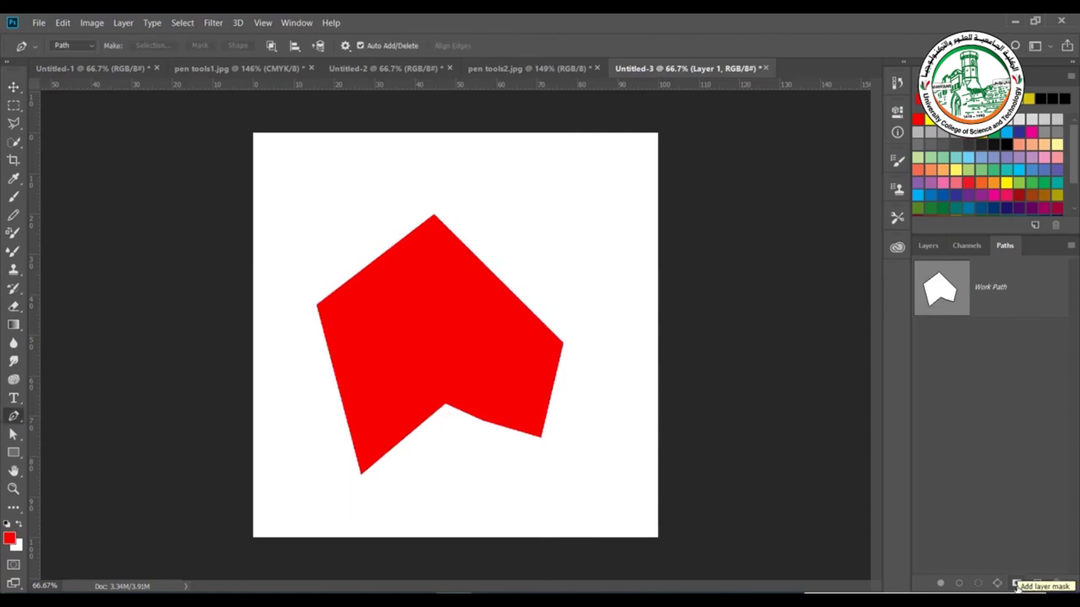
Step: Add a layer mask to the red polygon's layer and display it in the layer list
left_click(1016, 584)
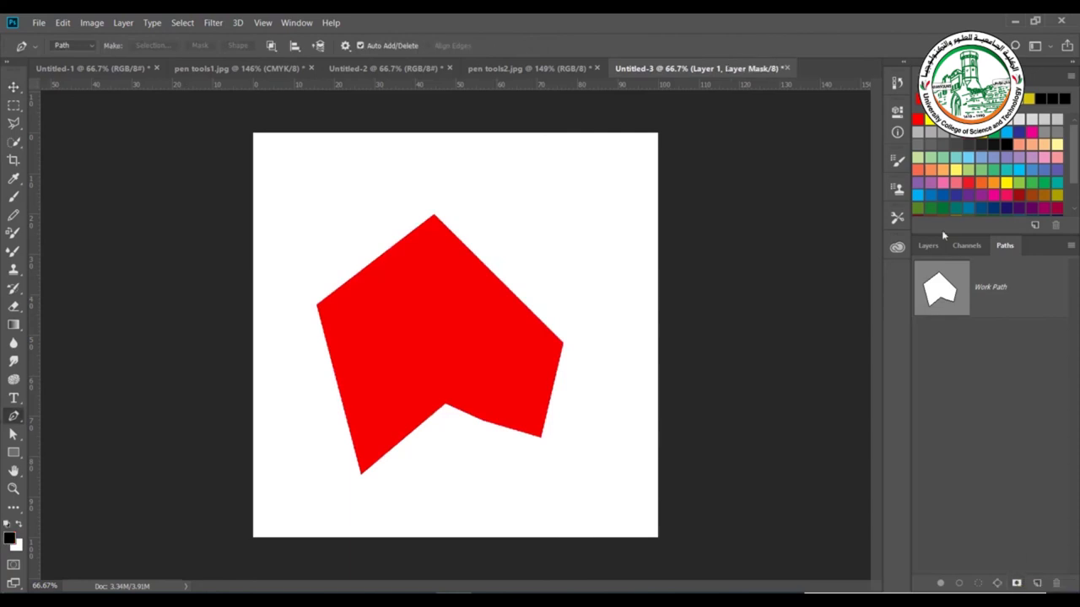
left_click(928, 246)
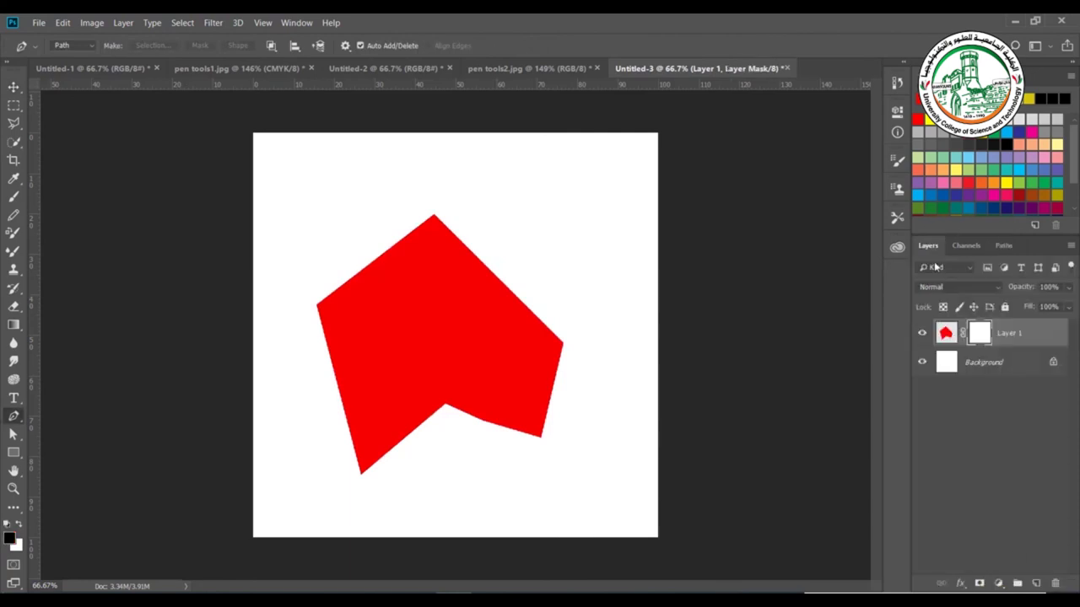